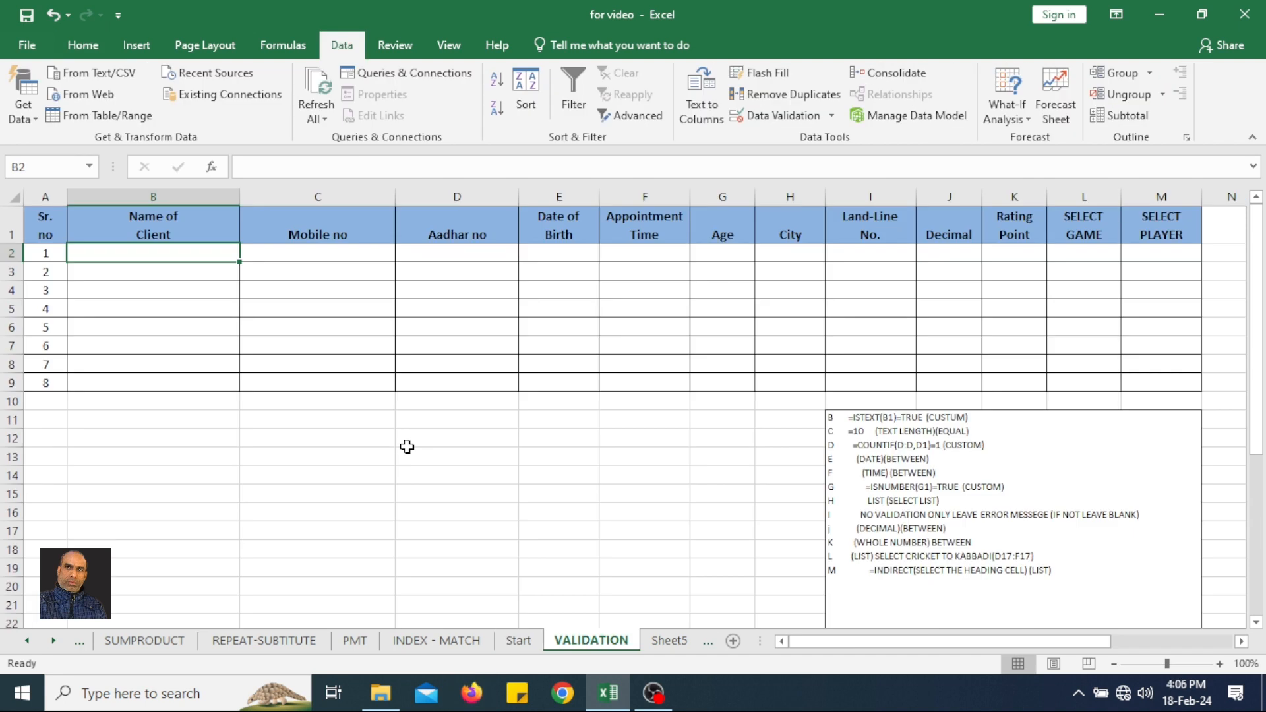
Begin a data validation rule for the client name cells B2:B9 and allow Custom criteria.
{"action": "left_click", "coordinate": [180, 203]}
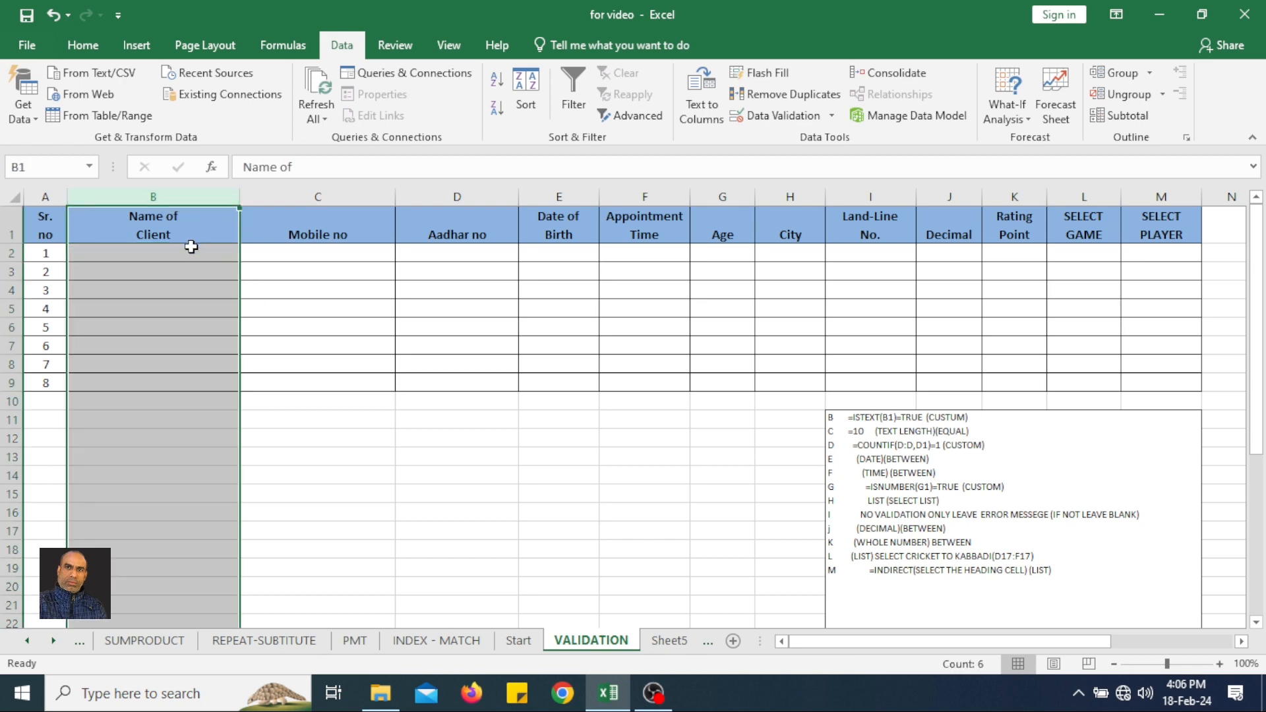
{"action": "left_click_drag", "start_coordinate": [188, 253], "coordinate": [176, 381]}
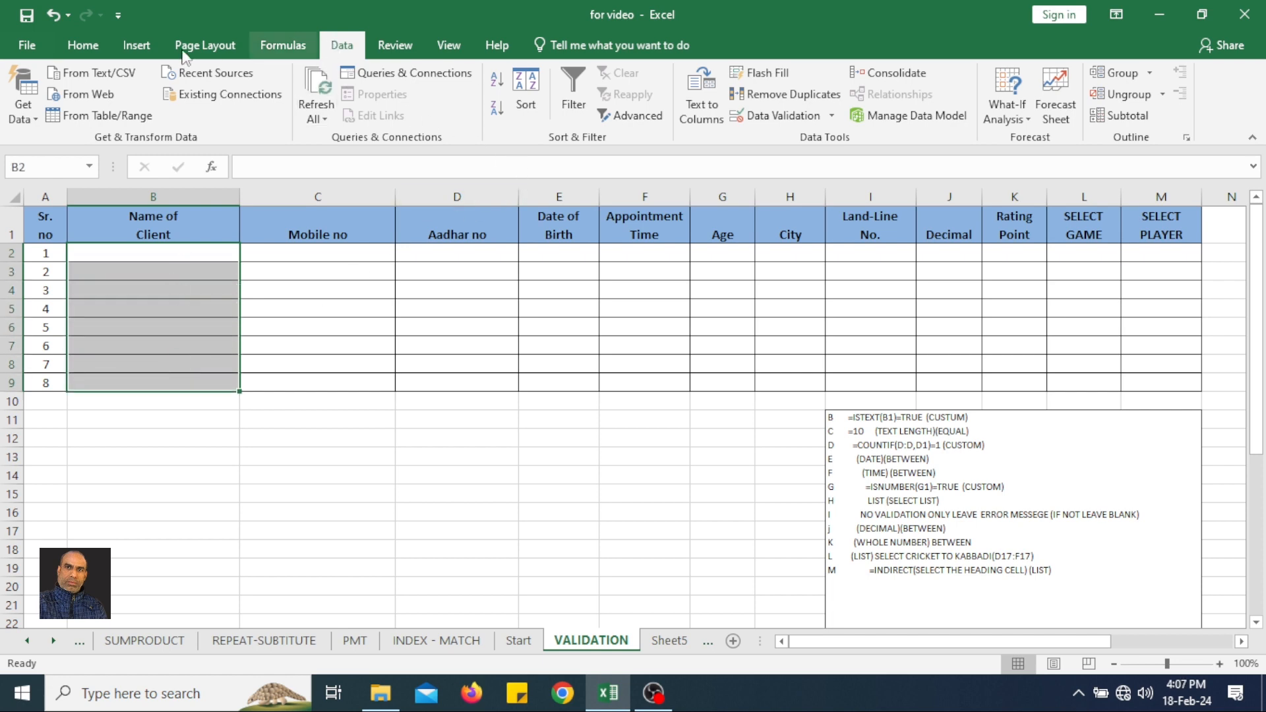
{"action": "left_click", "coordinate": [73, 44]}
{"action": "left_click", "coordinate": [208, 53]}
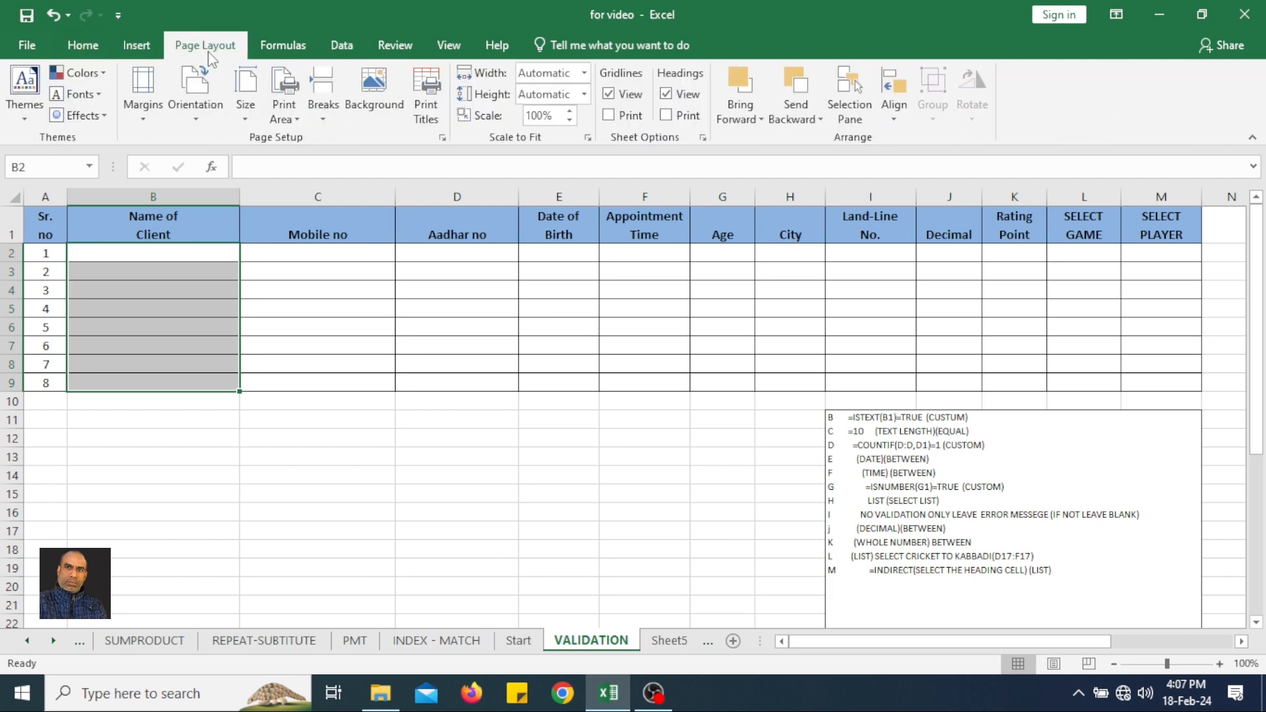
{"action": "left_click", "coordinate": [342, 46]}
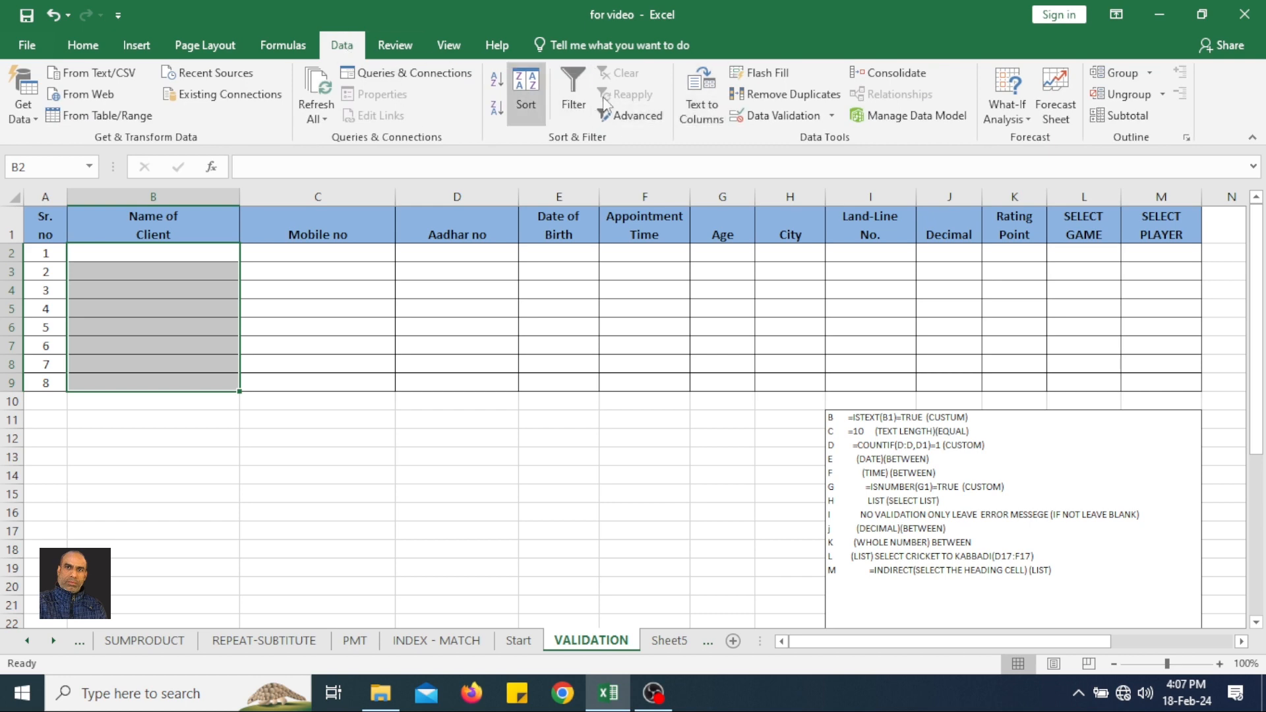
{"action": "left_click", "coordinate": [777, 119]}
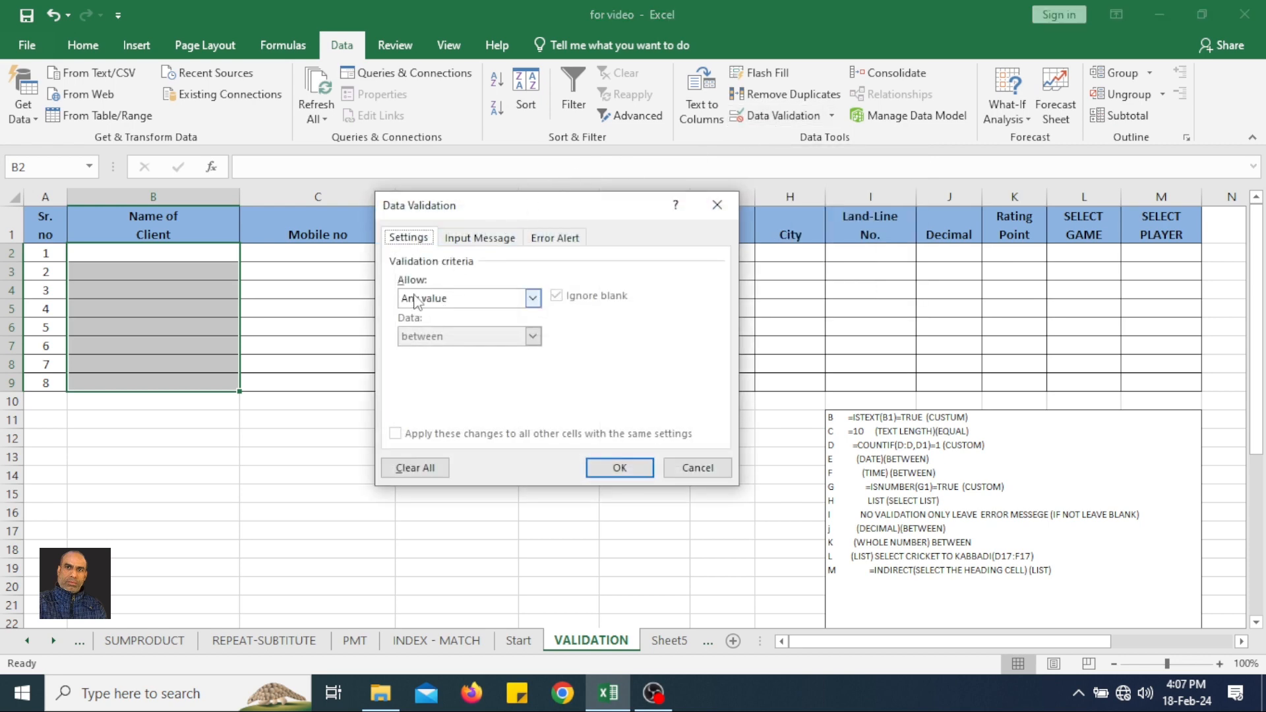
{"action": "left_click", "coordinate": [451, 303]}
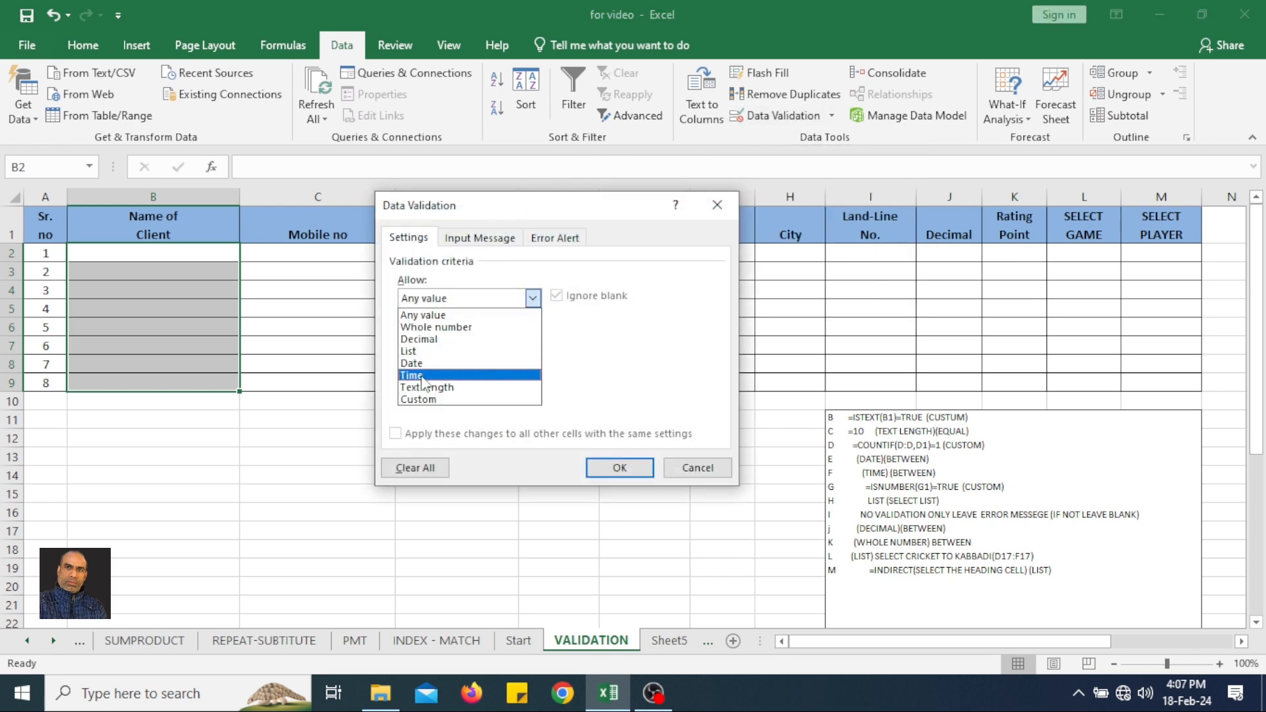
{"action": "left_click", "coordinate": [470, 400]}
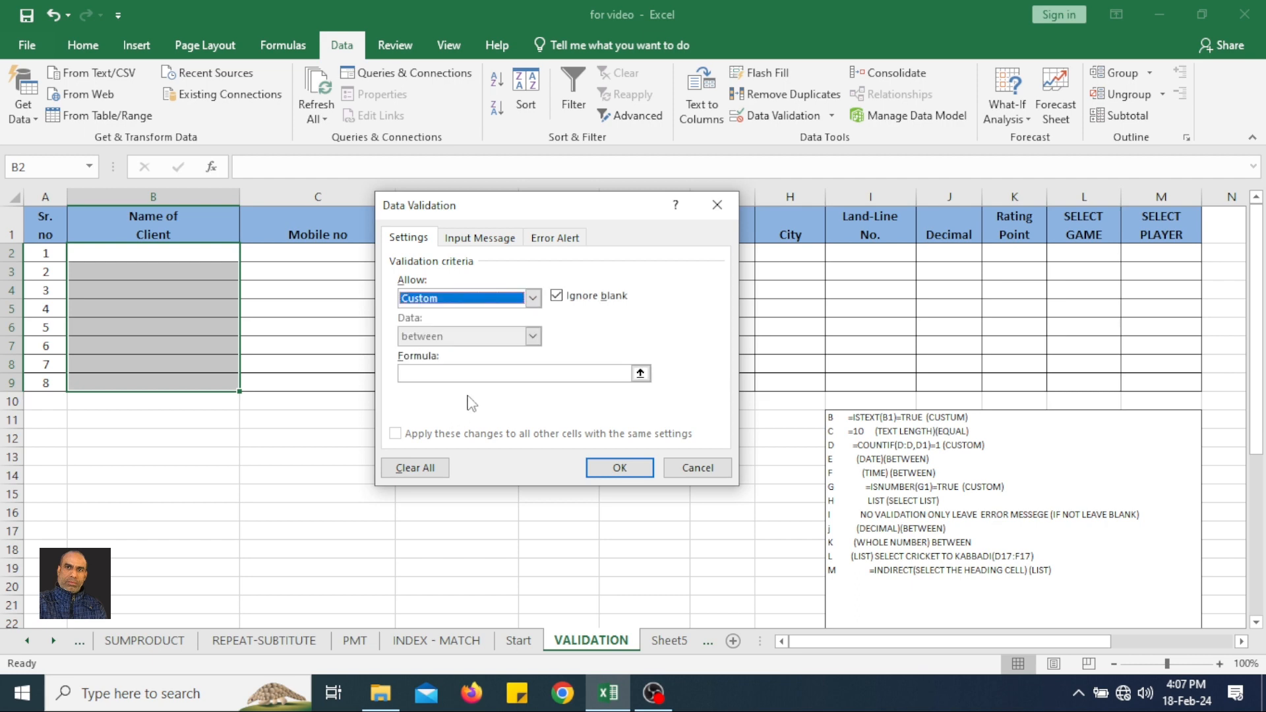
Set the custom validation formula to =ISTEXT(B2)=TRUE and apply the rule.
{"action": "left_click", "coordinate": [463, 374]}
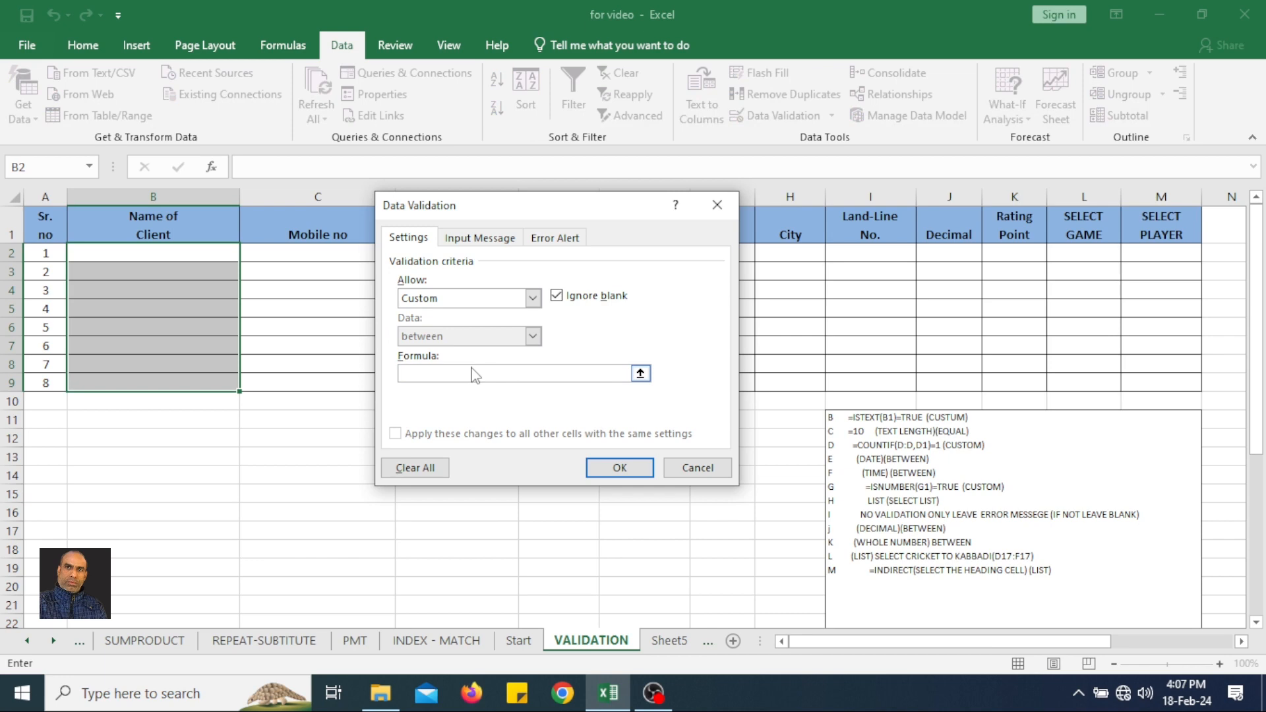
{"action": "type", "text": "=ISTEXT"}
{"action": "type", "text": "B2)=TRUE"}
{"action": "key", "text": "Return"}
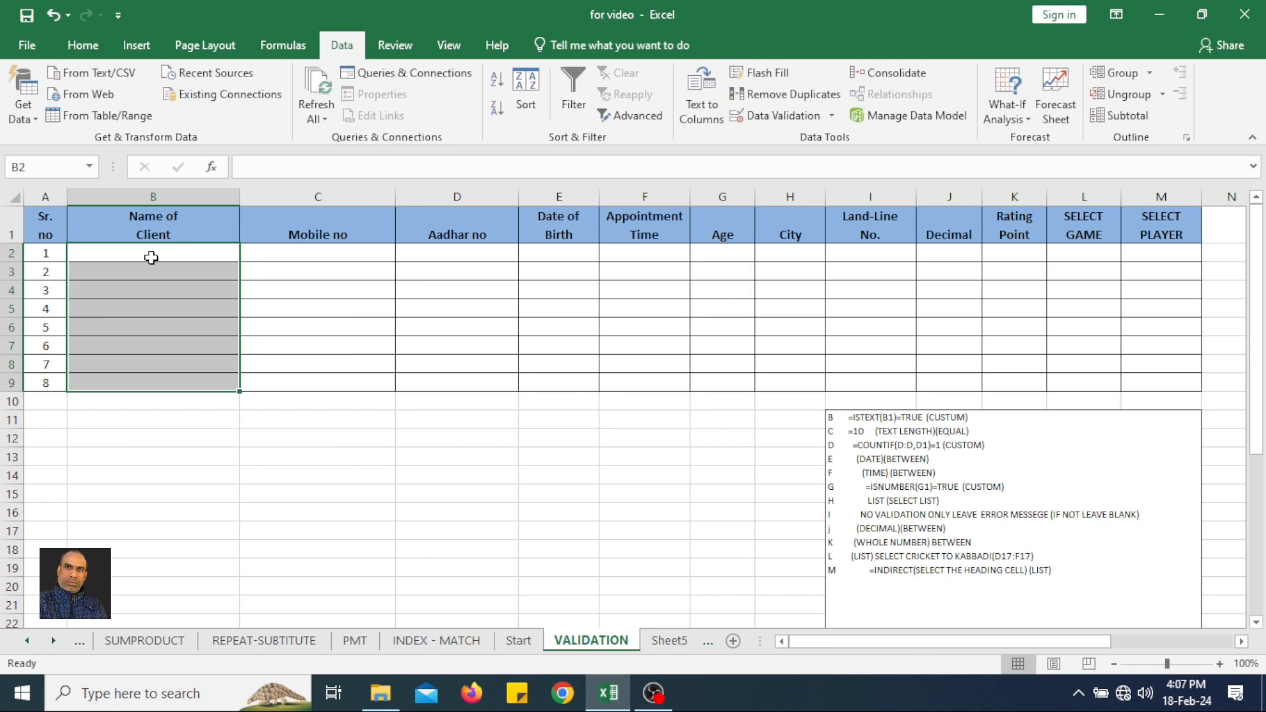
{"action": "left_click", "coordinate": [152, 258]}
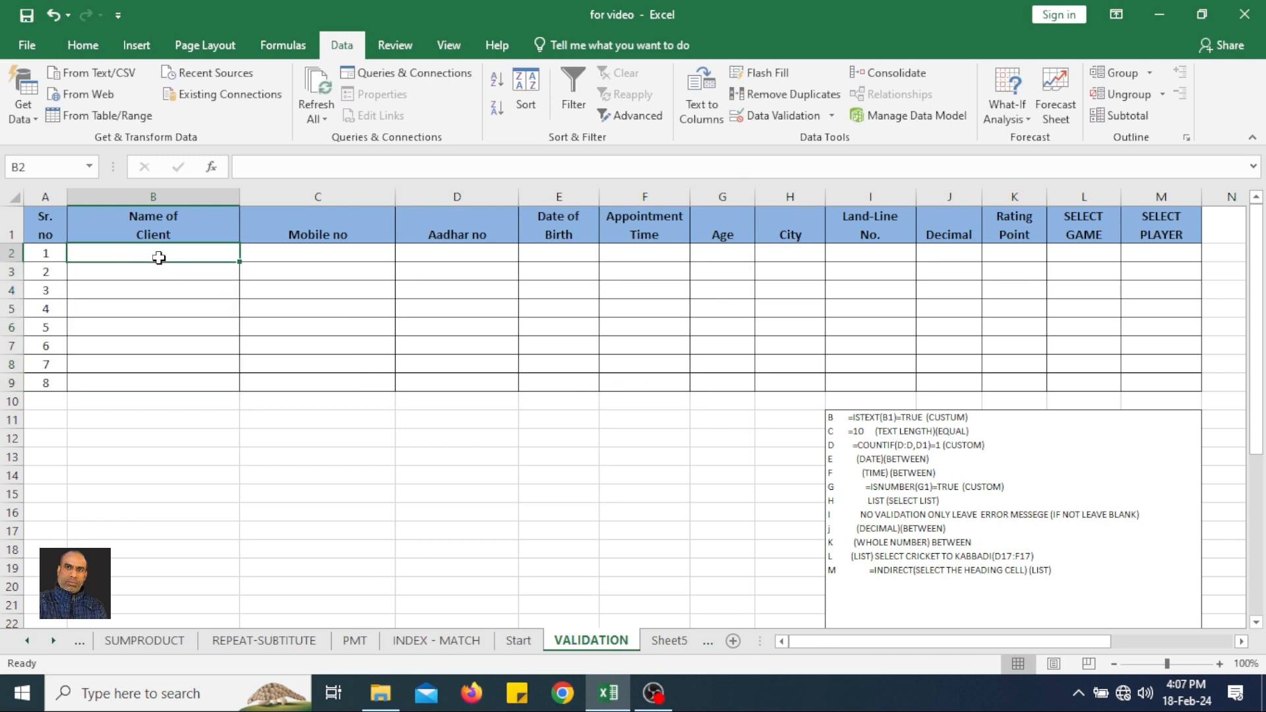
{"action": "key", "text": "Return"}
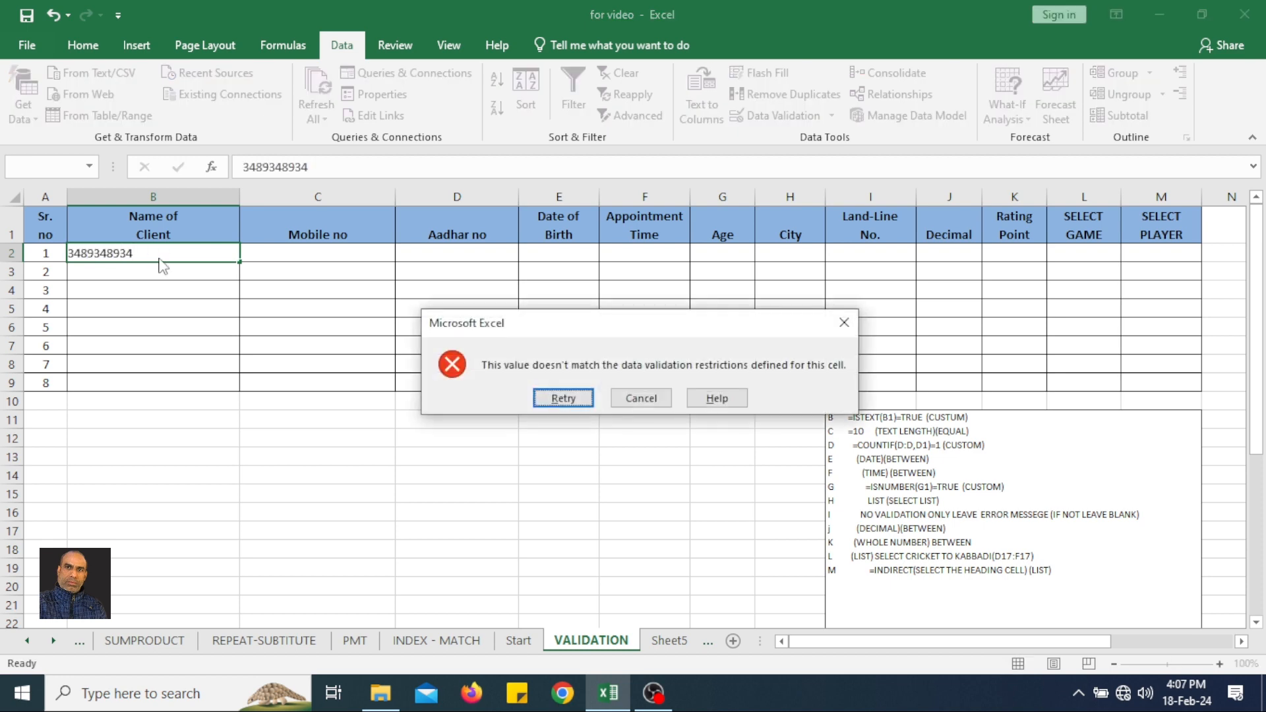
{"action": "left_click", "coordinate": [643, 398]}
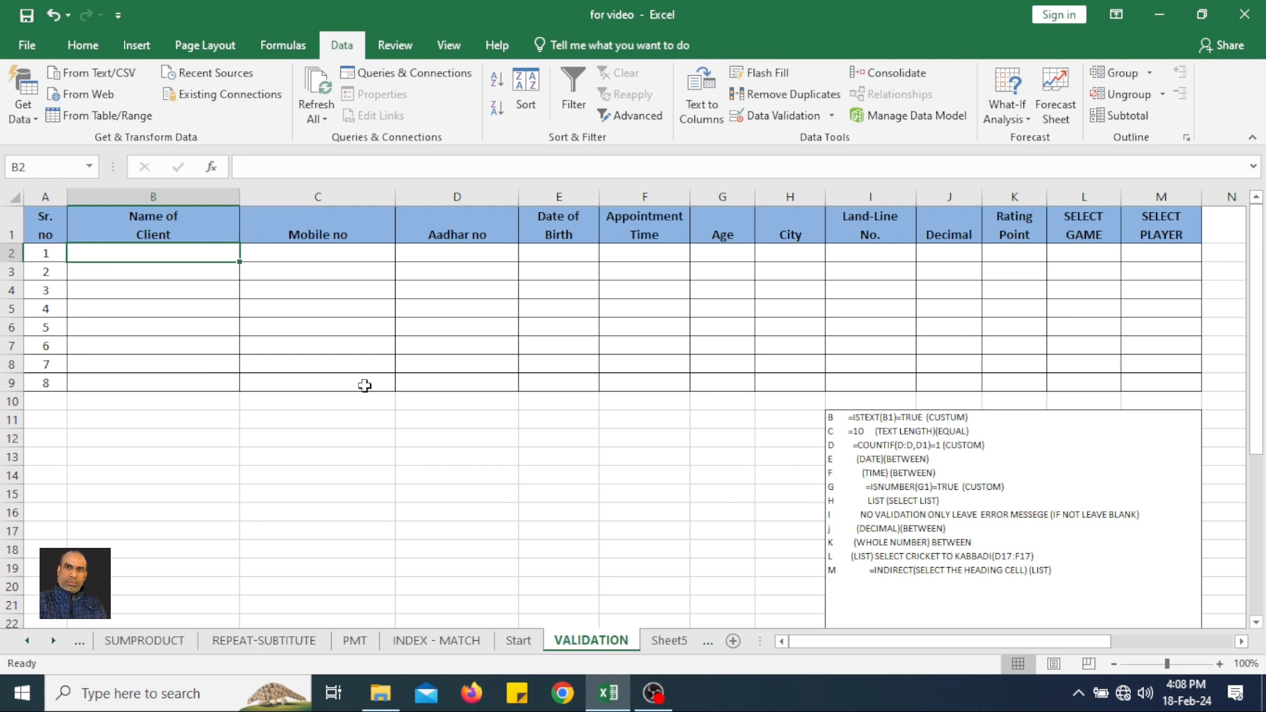
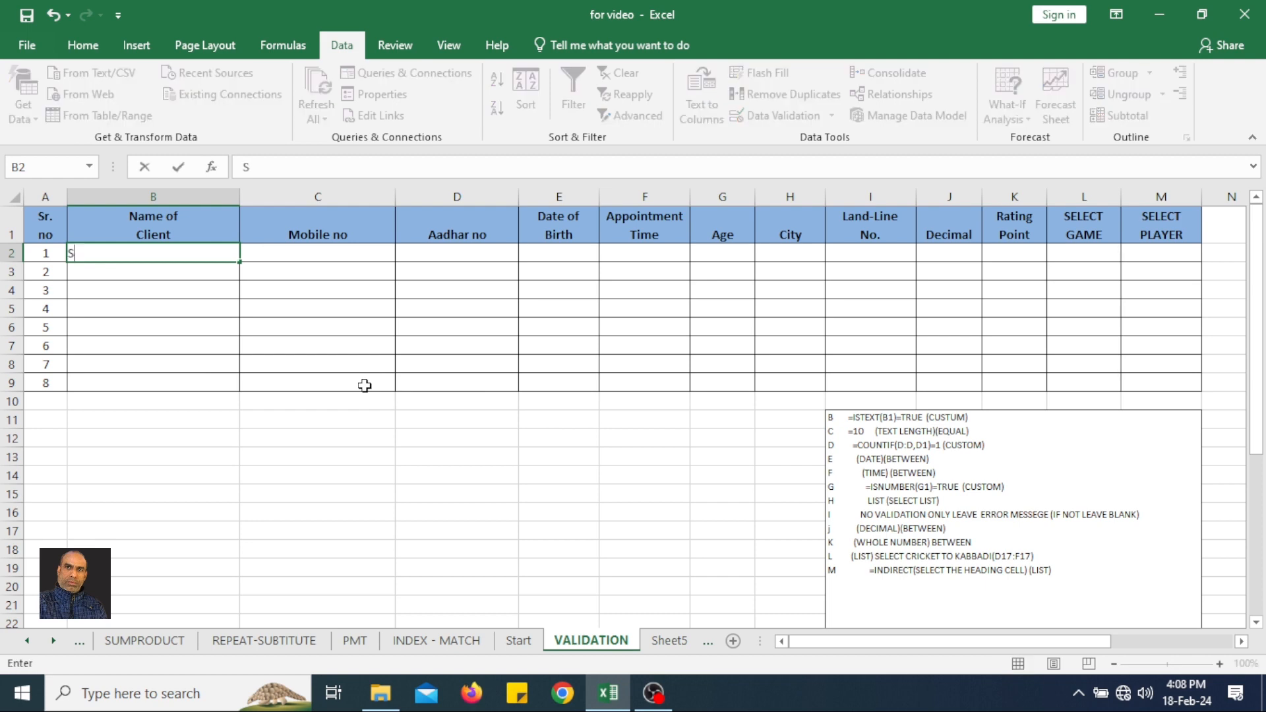
Enter the first client's full name in cell B2.
{"action": "key", "text": "Return"}
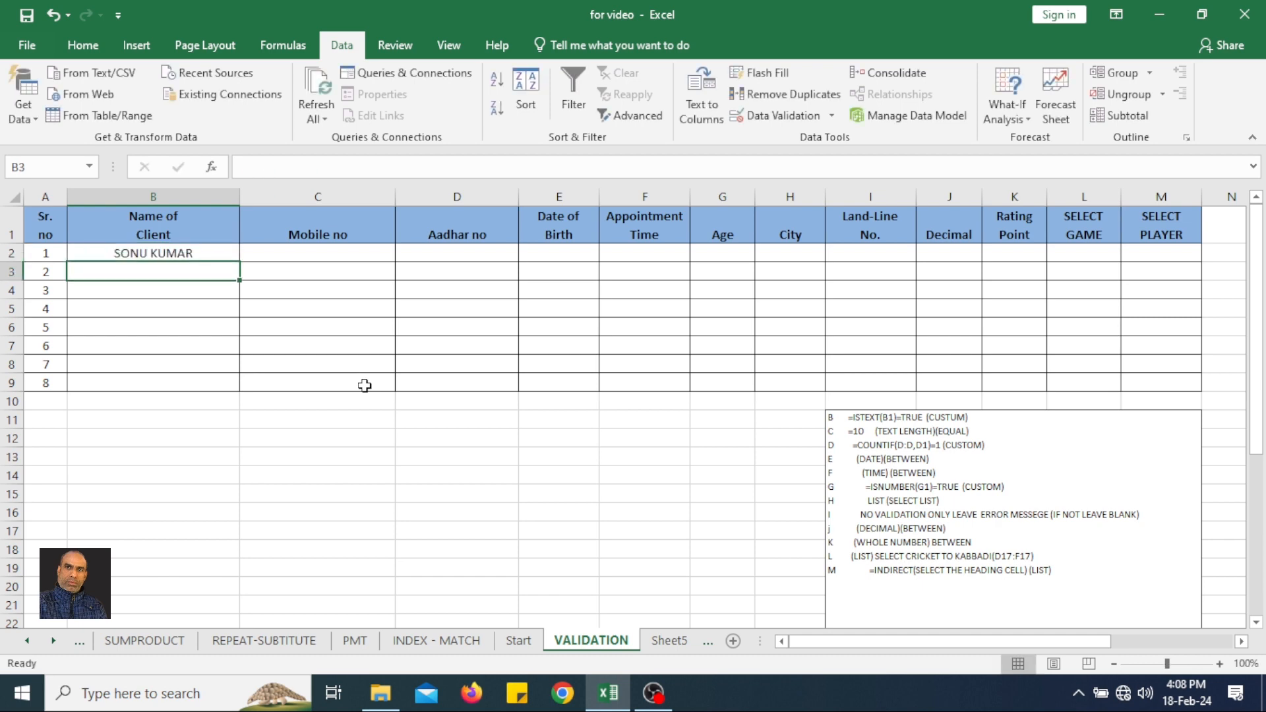
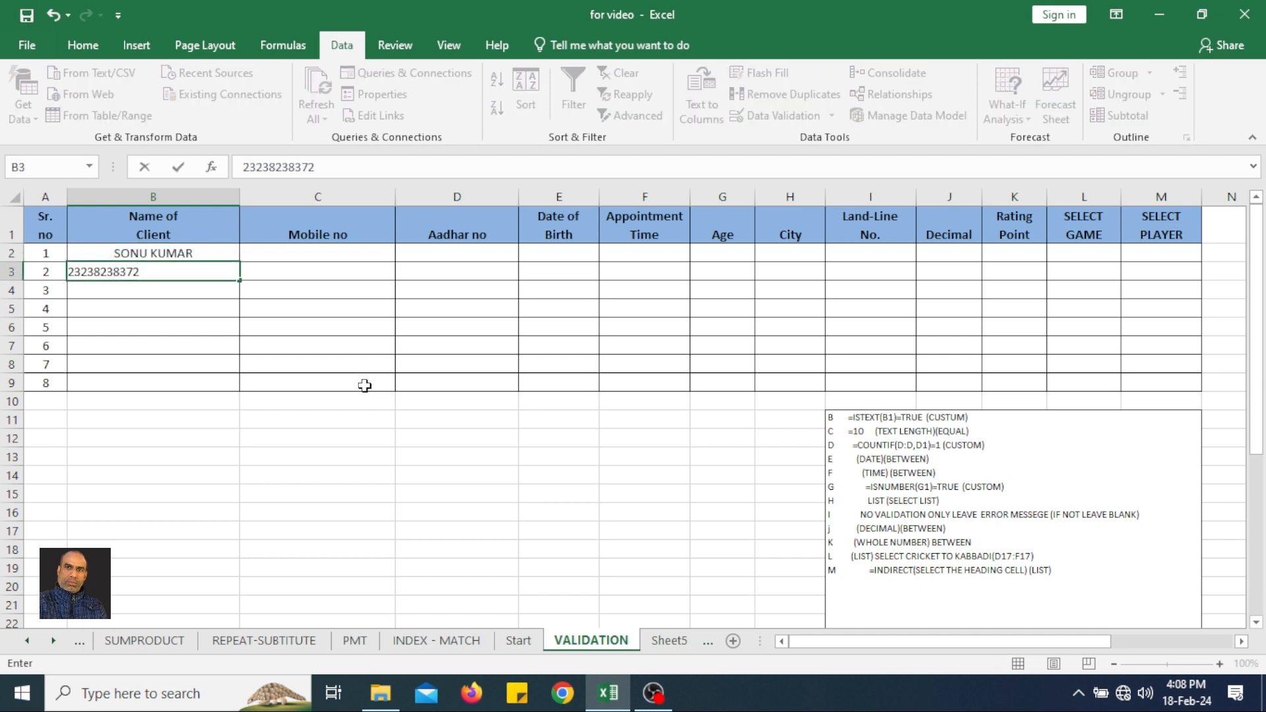
{"action": "key", "text": "Return"}
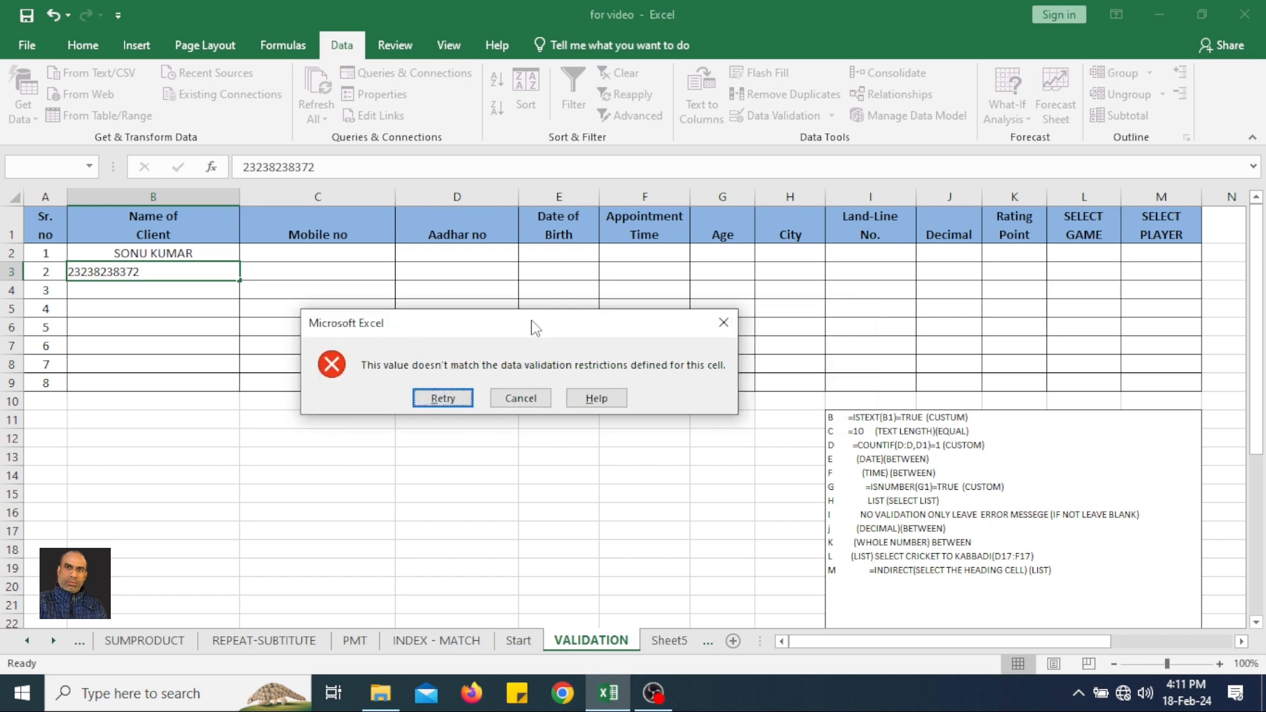
{"action": "left_click_drag", "start_coordinate": [531, 326], "coordinate": [472, 346]}
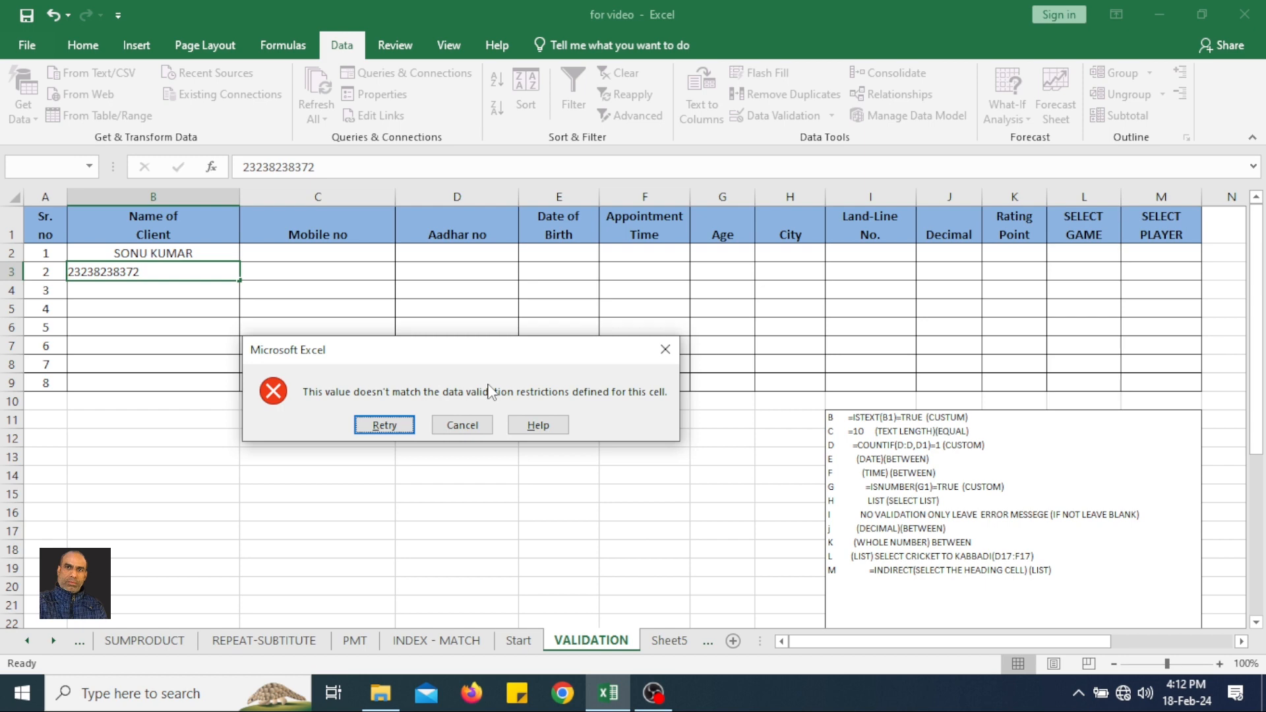
{"action": "left_click", "coordinate": [470, 435]}
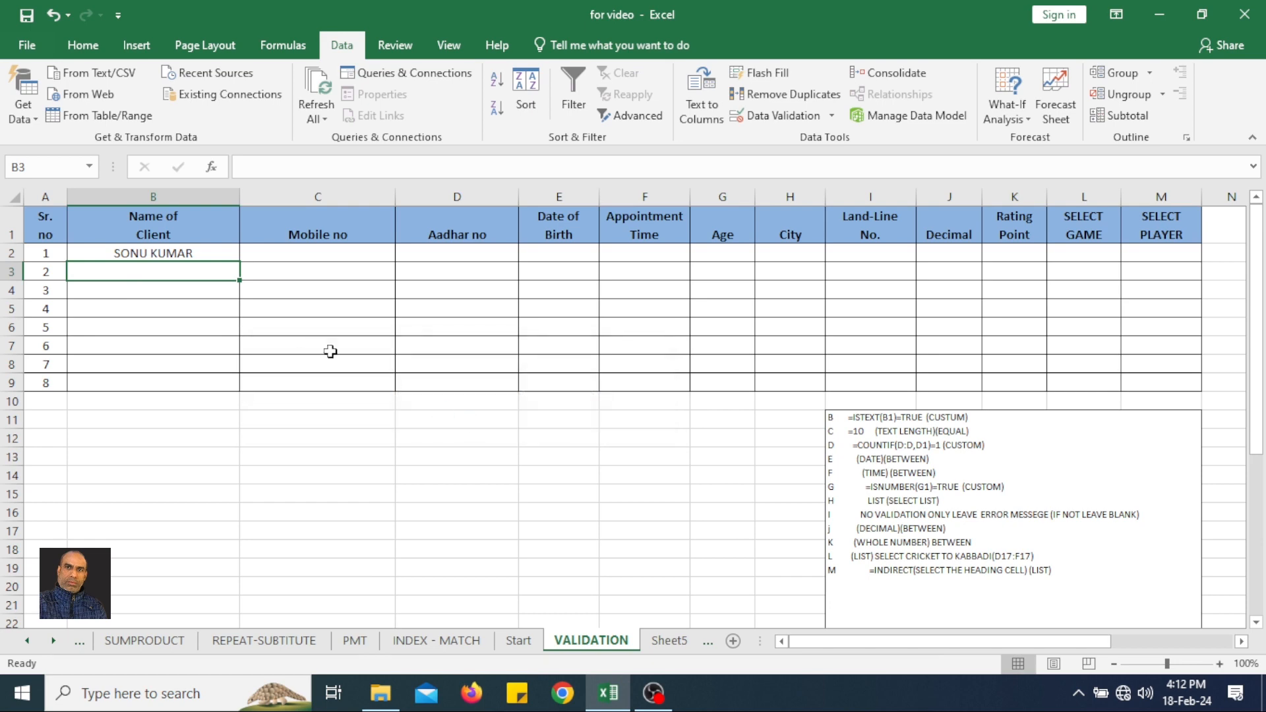
Give the data validation error alert for cells B2:B9 the title "ERROR".
{"action": "left_click_drag", "start_coordinate": [182, 254], "coordinate": [201, 388]}
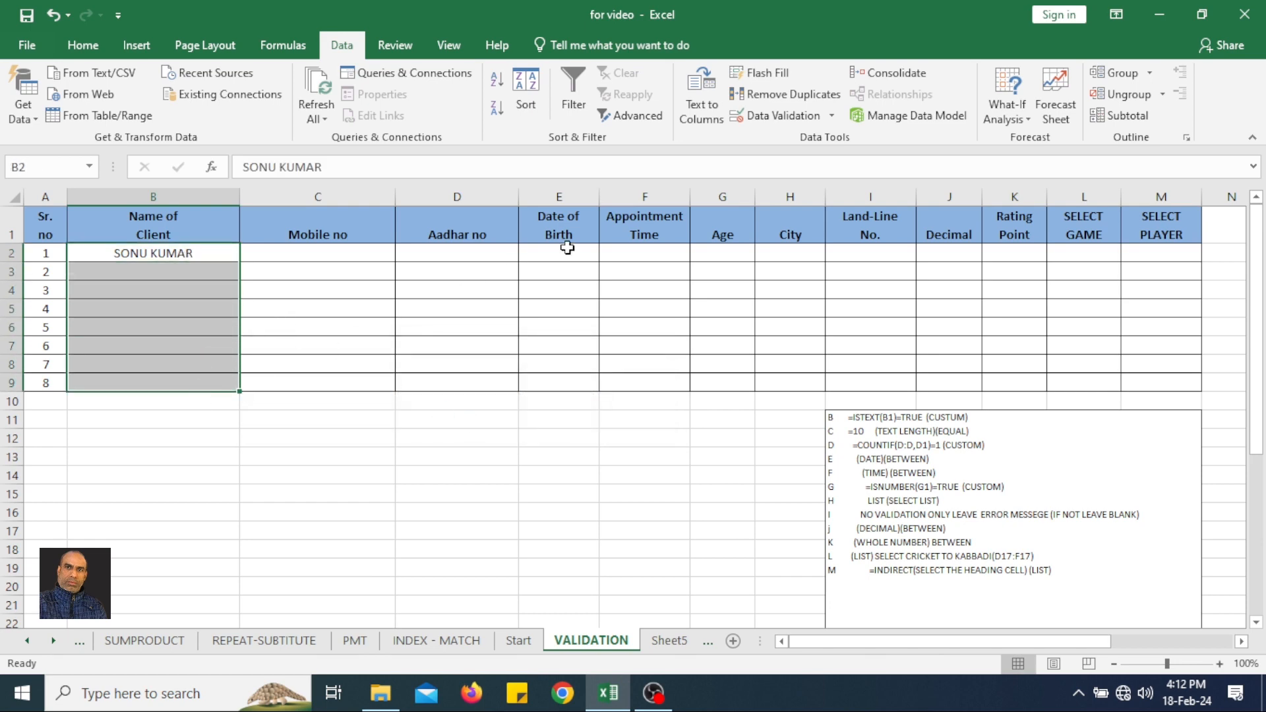
{"action": "left_click", "coordinate": [769, 117]}
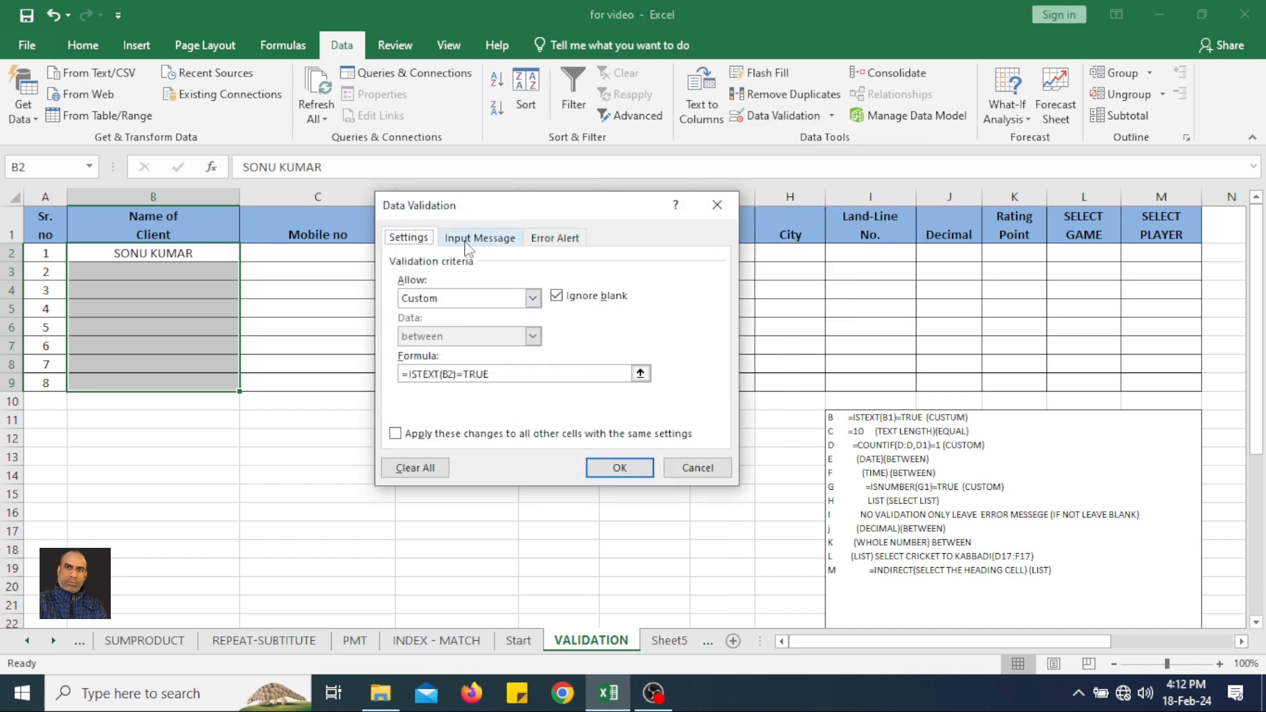
{"action": "left_click", "coordinate": [557, 239]}
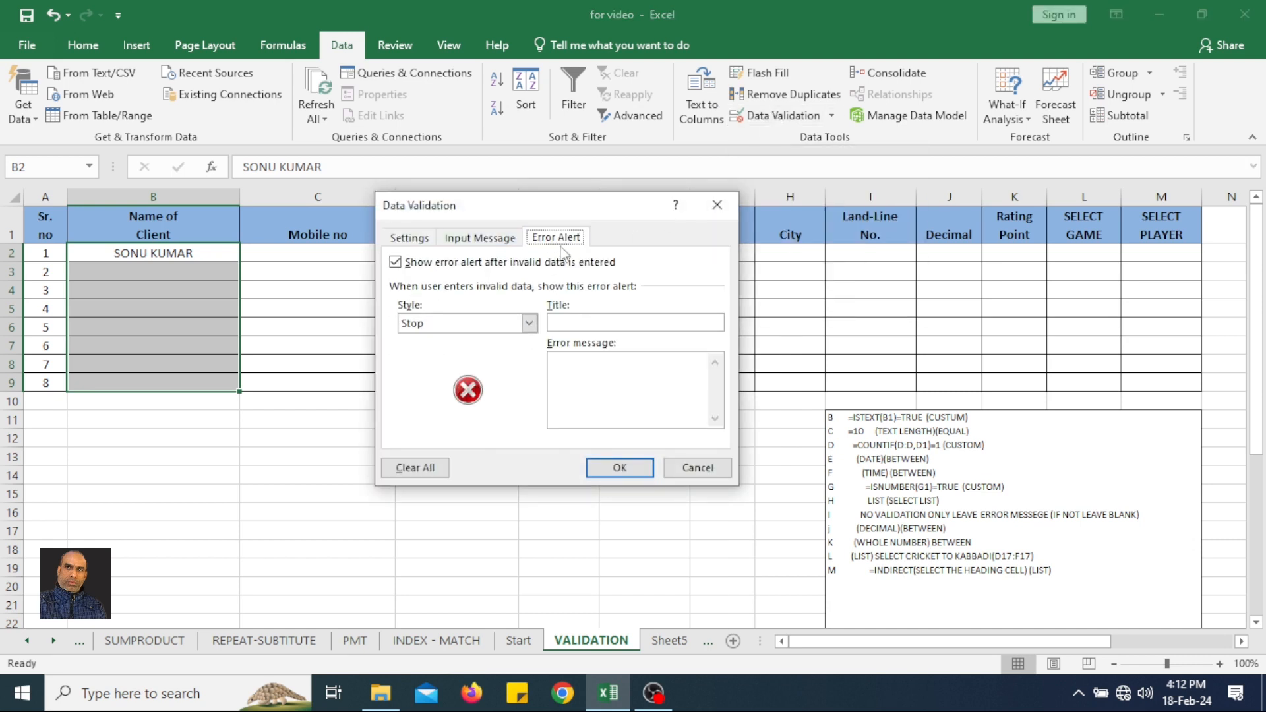
{"action": "left_click", "coordinate": [571, 324]}
{"action": "type", "text": "ERROR"}
Set the alert's error message to "PLEASE ENTER NAME ONLY" and apply the validation settings.
{"action": "left_click", "coordinate": [576, 363]}
{"action": "type", "text": "PLEASE "}
{"action": "type", "text": "E"}
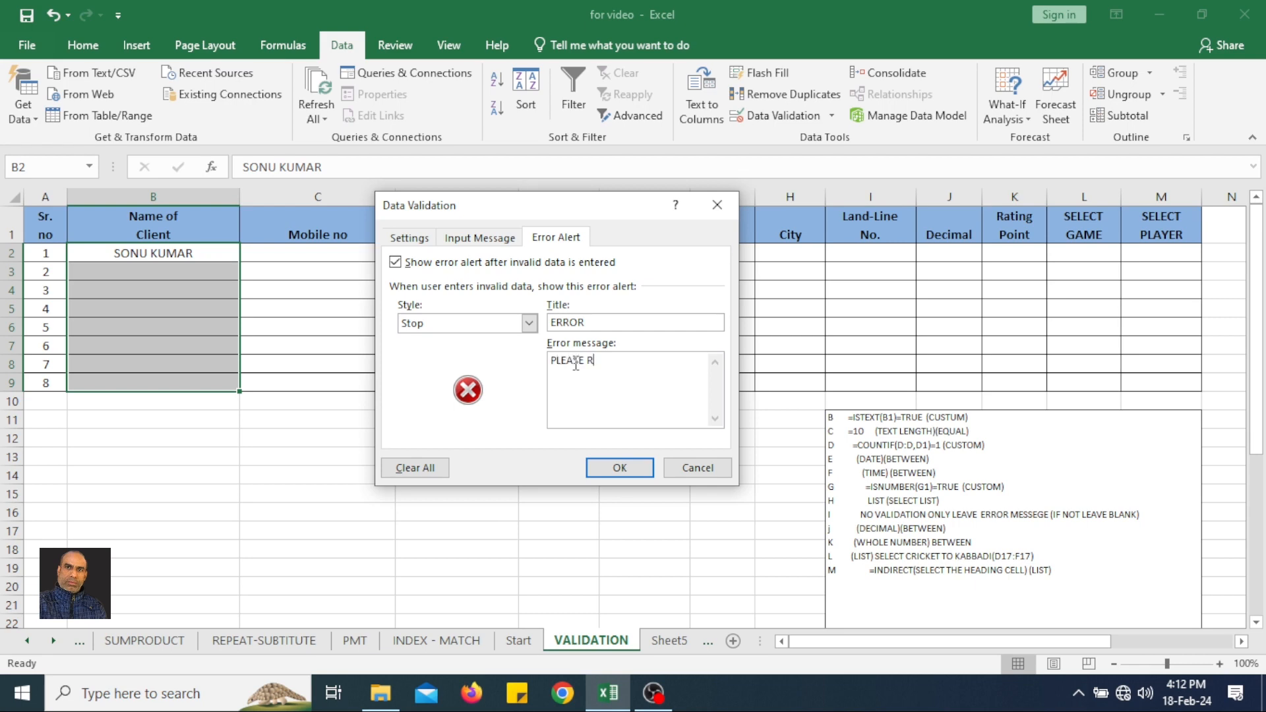
{"action": "key", "text": "BackSpace"}
{"action": "type", "text": "ENTER NAME ONLY"}
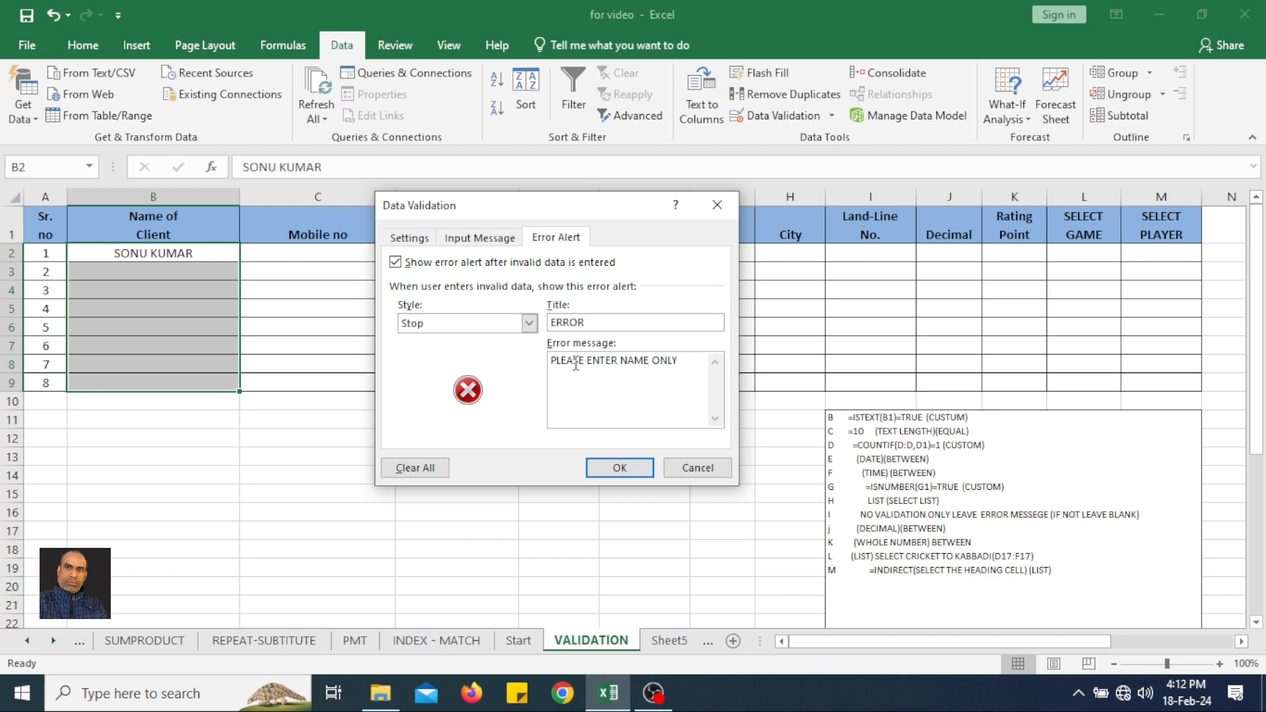
{"action": "left_click", "coordinate": [619, 467]}
Test the custom error alert by trying the number 438473 in B3, and choose to retry the entry.
{"action": "left_click", "coordinate": [201, 272]}
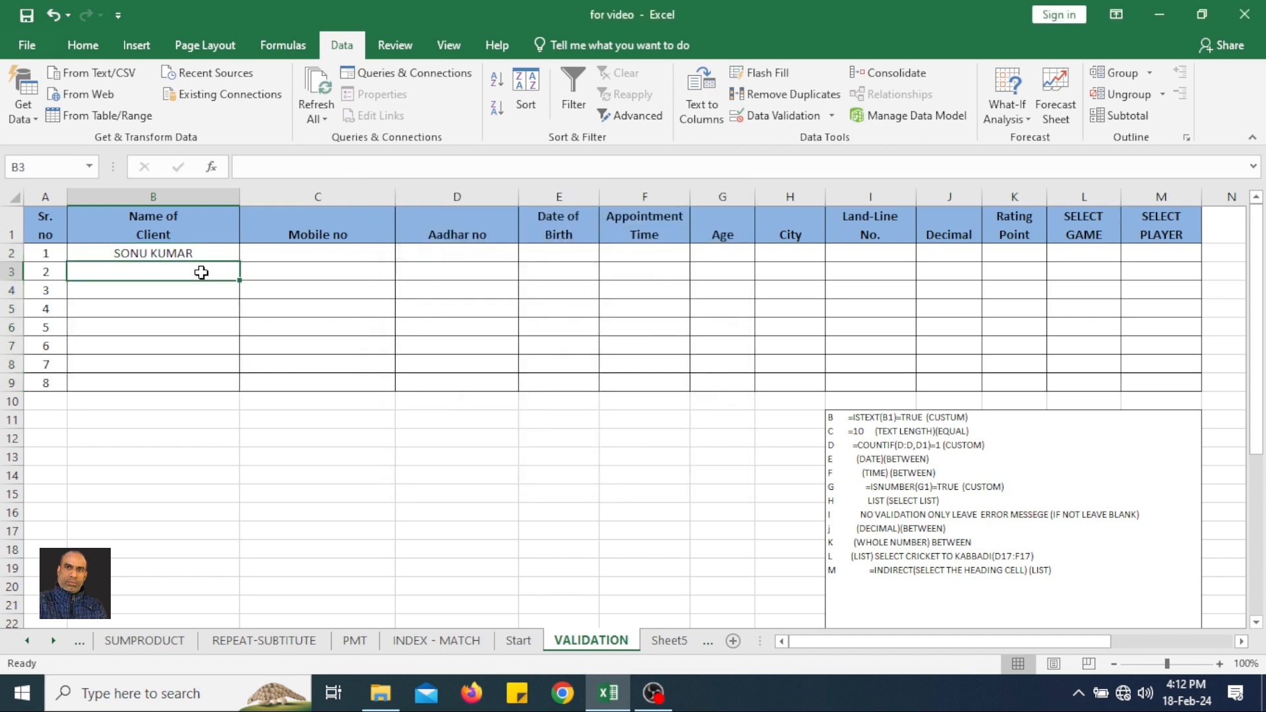
{"action": "type", "text": "438473"}
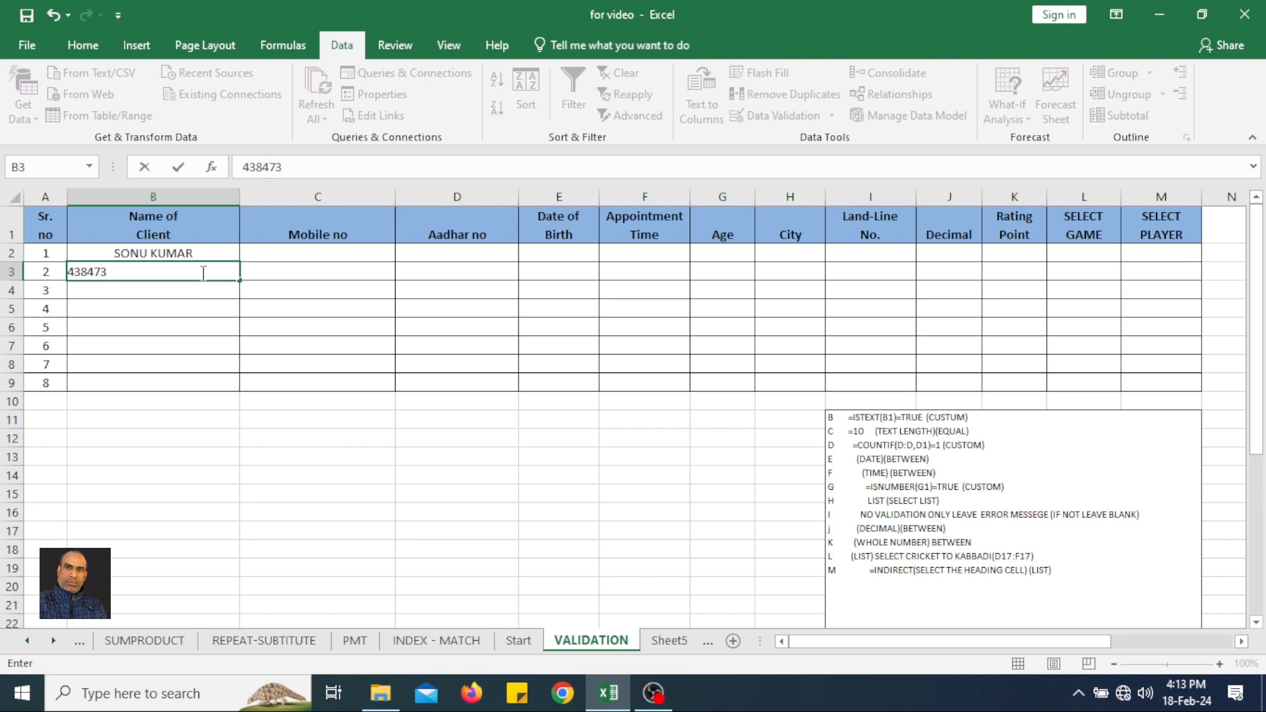
{"action": "key", "text": "Return"}
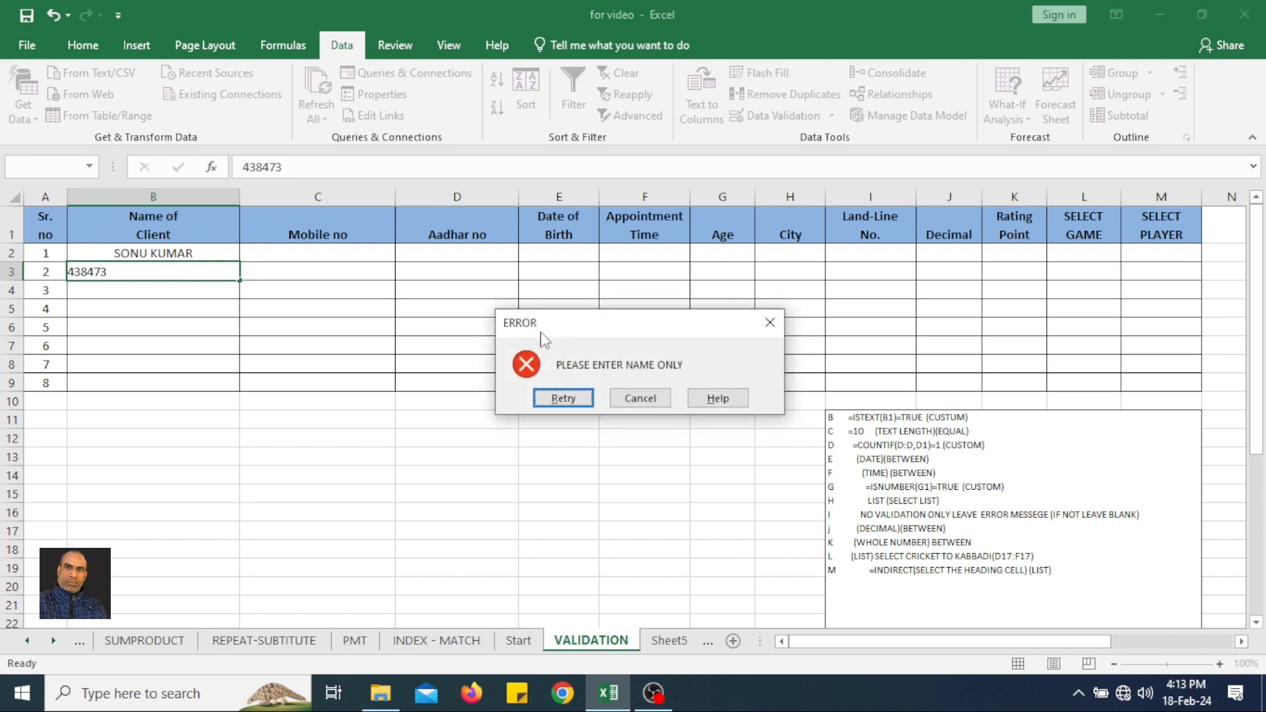
{"action": "left_click_drag", "start_coordinate": [528, 325], "coordinate": [489, 325]}
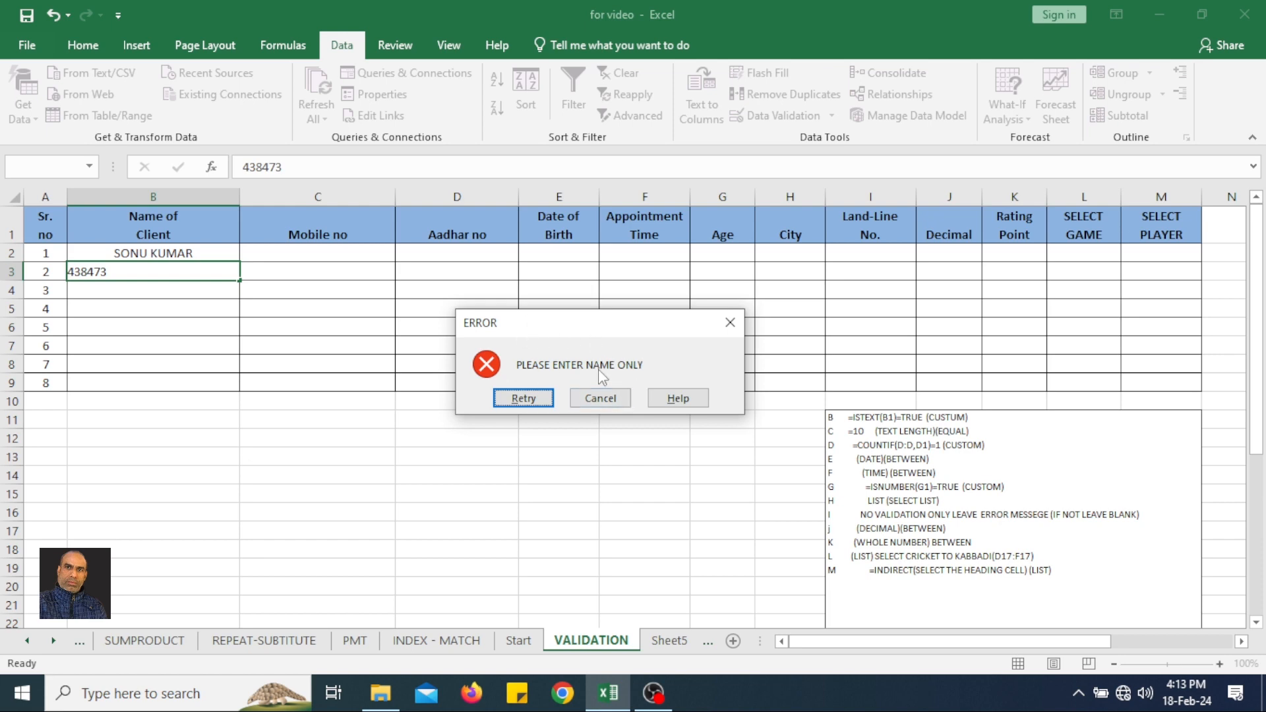
{"action": "left_click", "coordinate": [523, 398]}
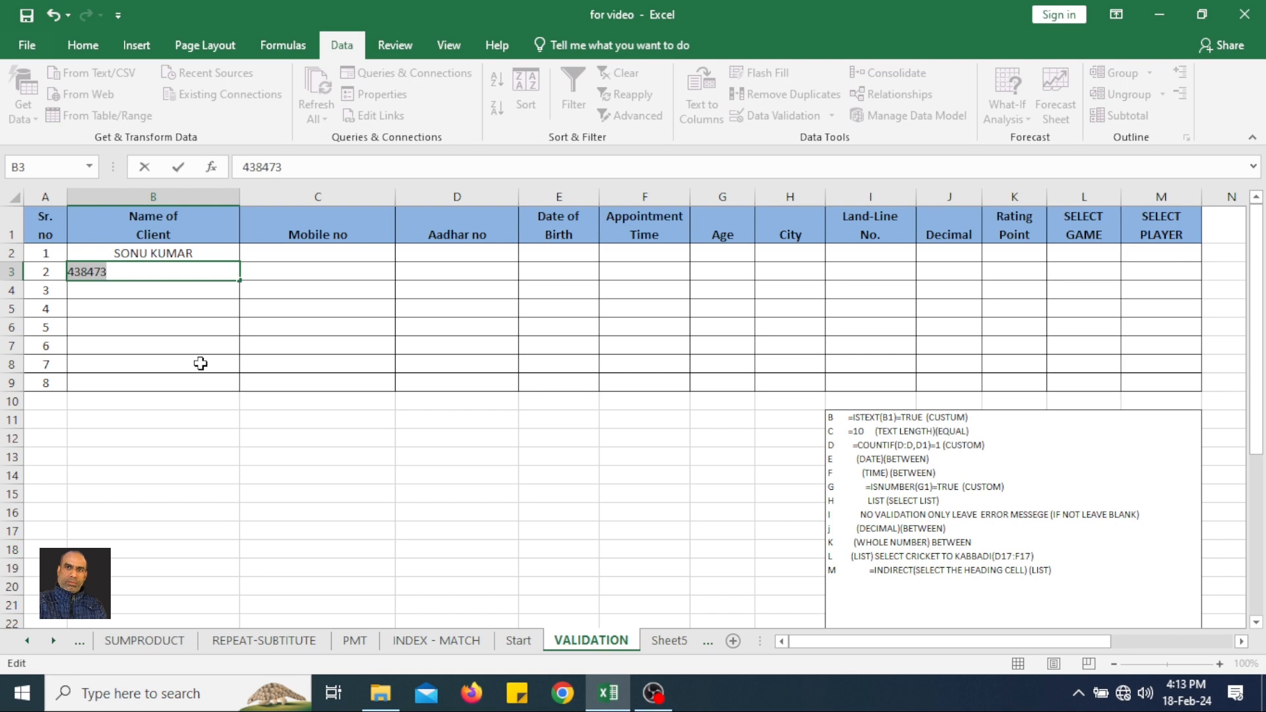
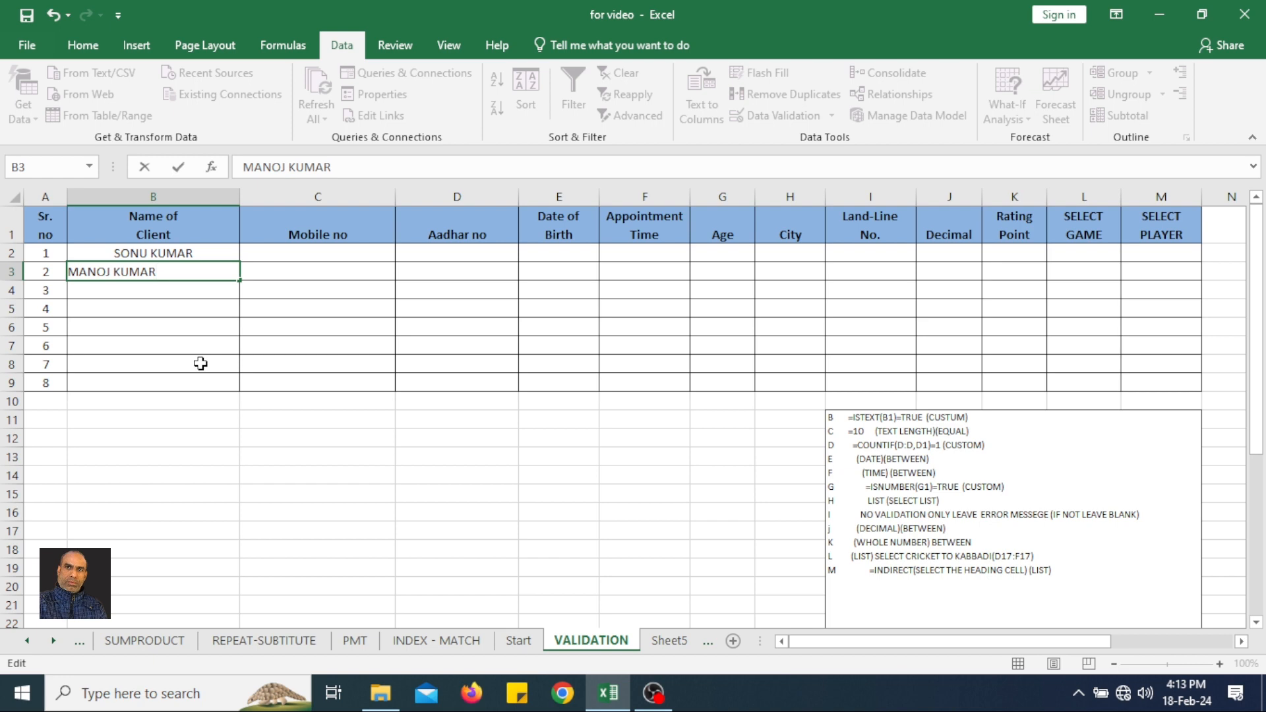
Enter the second client's full name in cell B3 in place of the number.
{"action": "key", "text": "Return"}
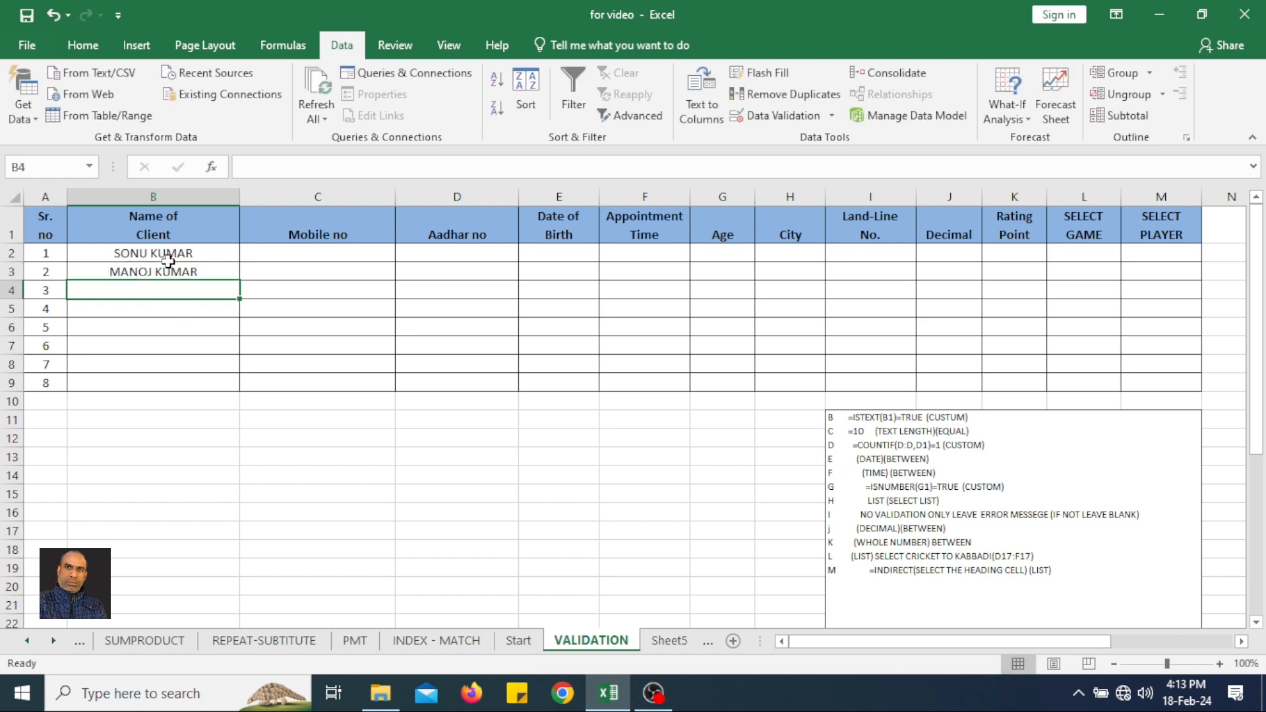
Change the validation error alert style for cells B2:B9 to Warning and apply it.
{"action": "left_click_drag", "start_coordinate": [166, 254], "coordinate": [154, 384]}
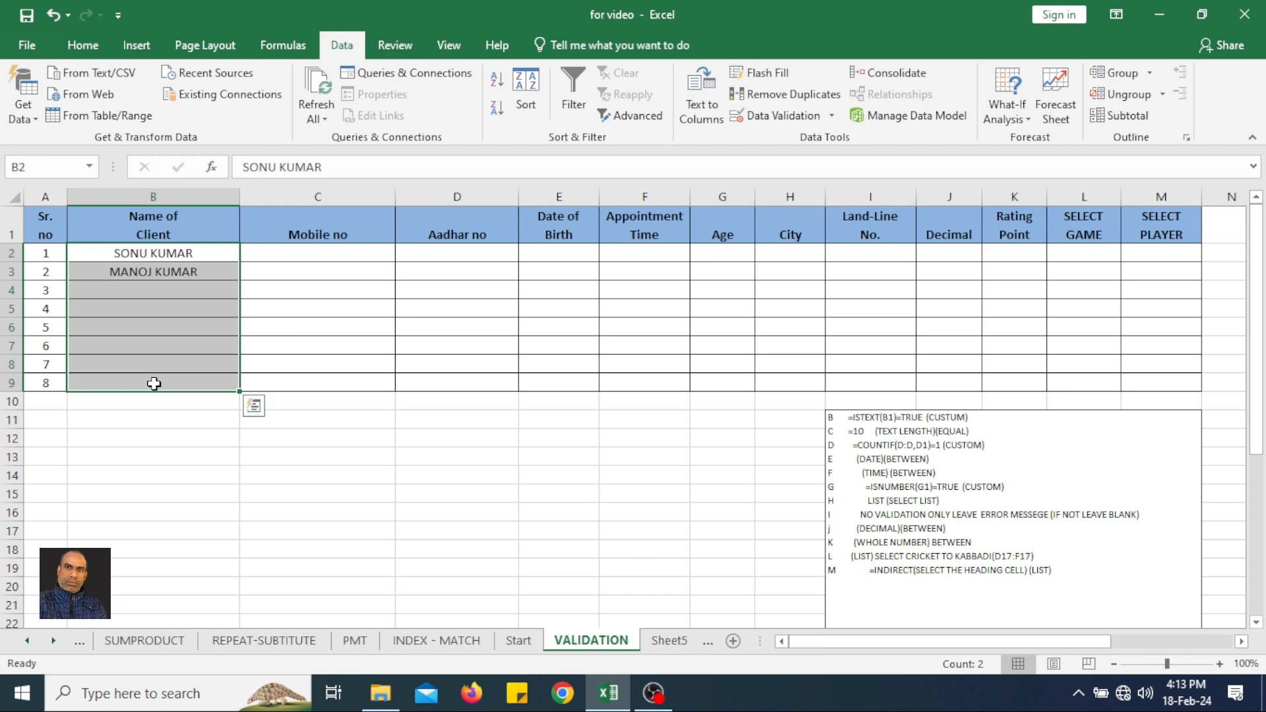
{"action": "left_click", "coordinate": [756, 121]}
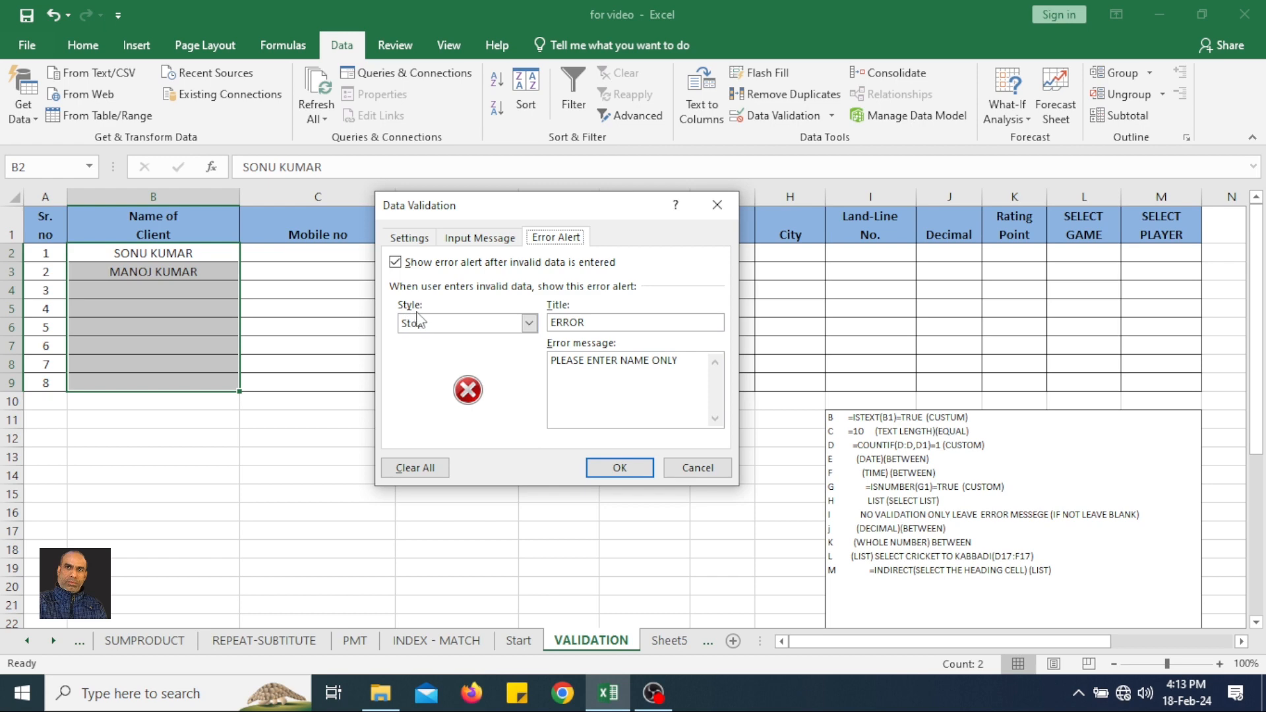
{"action": "left_click", "coordinate": [454, 336]}
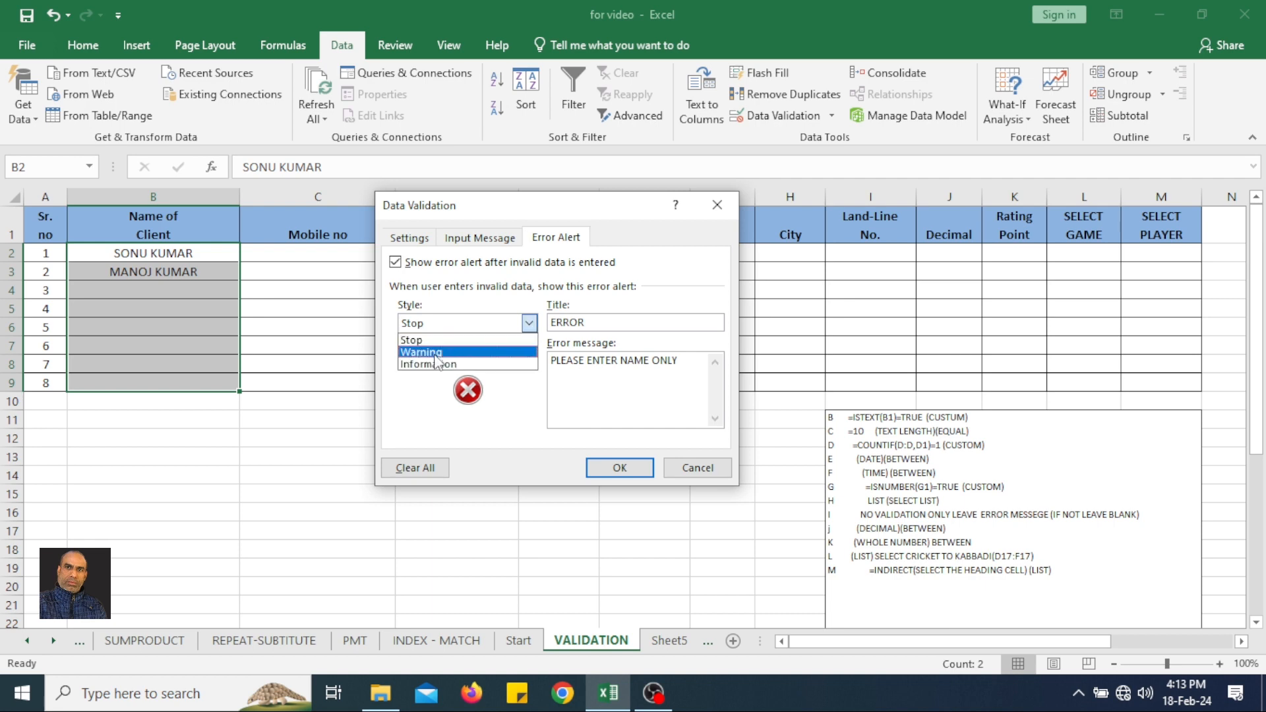
{"action": "left_click", "coordinate": [435, 353]}
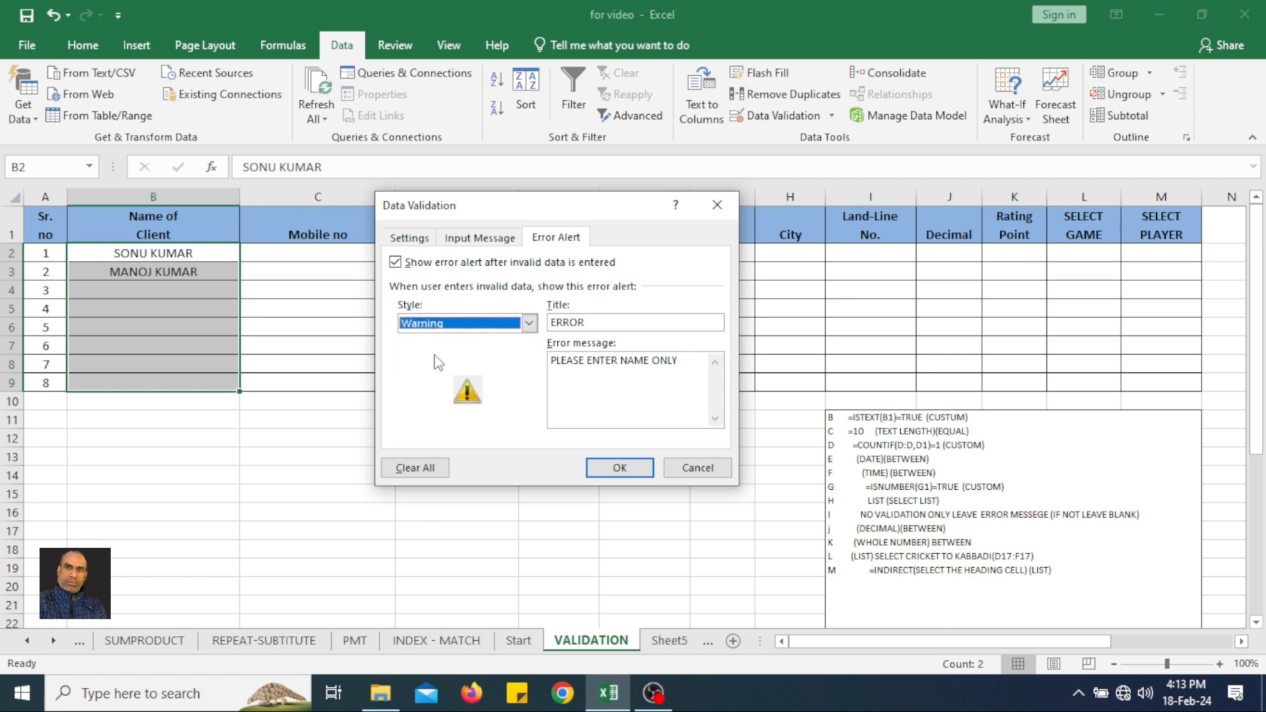
{"action": "left_click", "coordinate": [607, 463]}
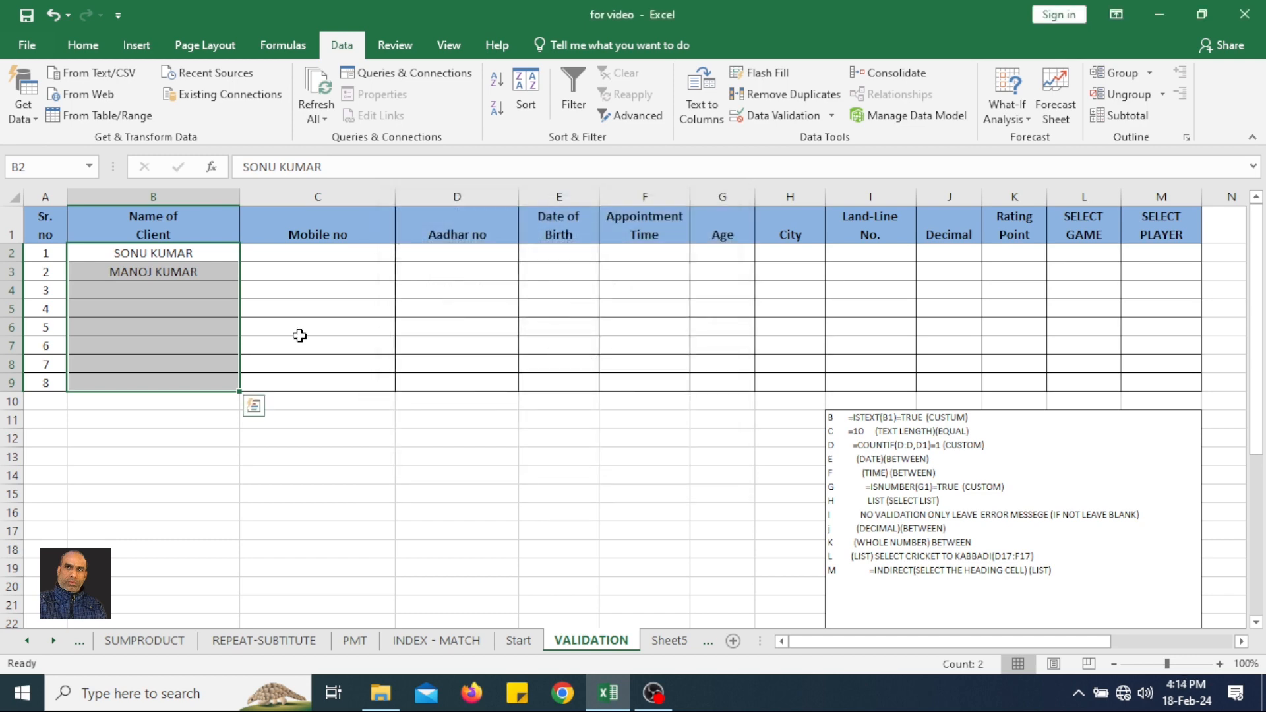
Test the Warning alert by entering 98934 in B4, choose to continue with it, and clear the cell.
{"action": "left_click", "coordinate": [209, 289]}
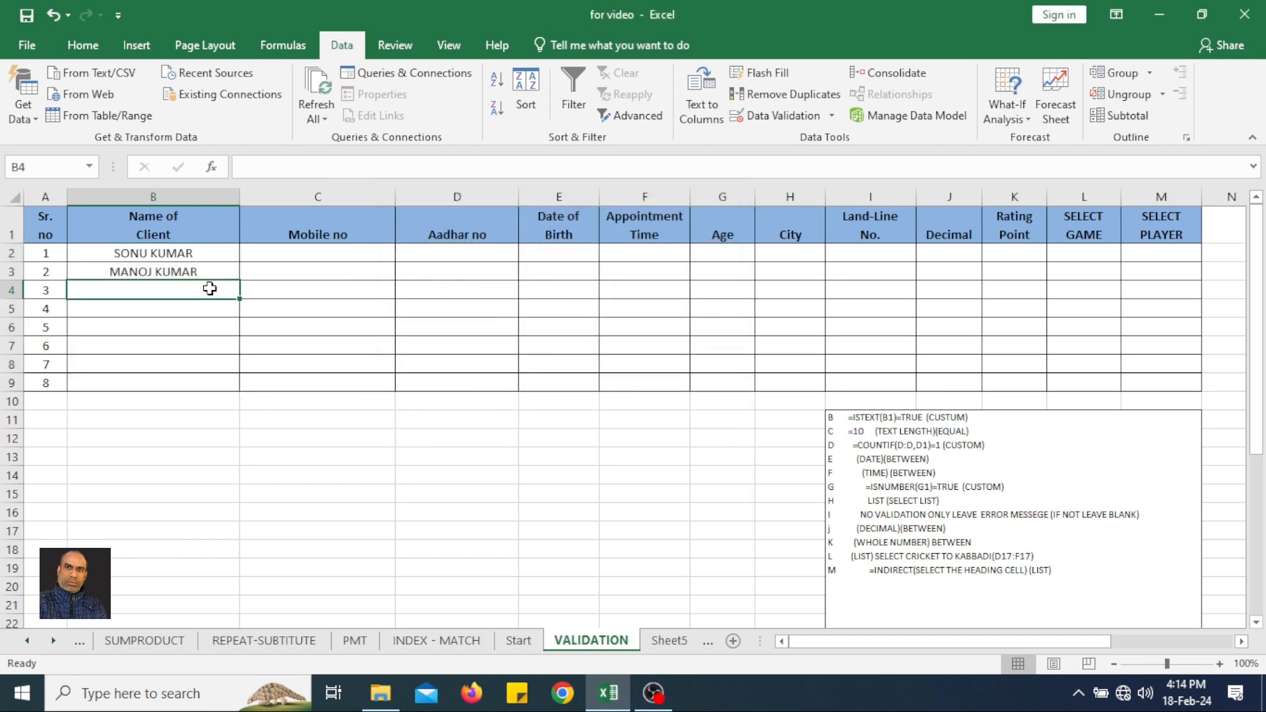
{"action": "type", "text": "98934"}
{"action": "key", "text": "Return"}
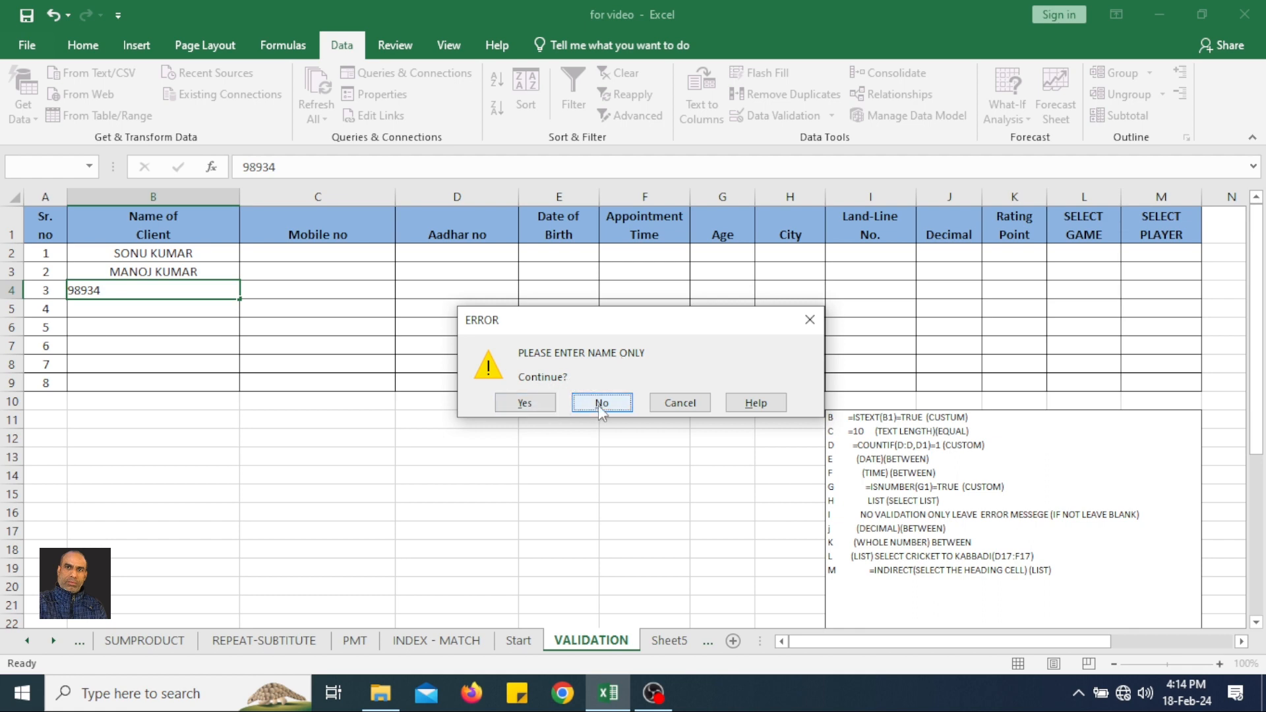
{"action": "left_click", "coordinate": [526, 403]}
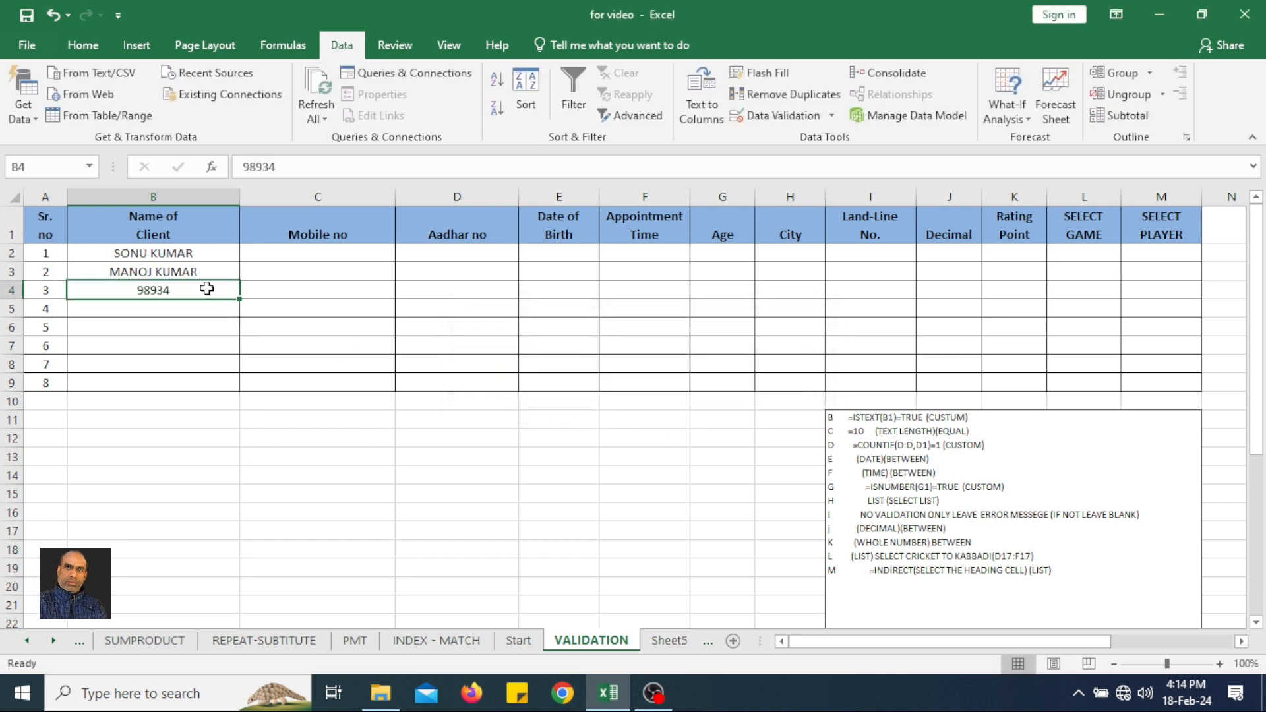
{"action": "key", "text": "Delete"}
Change the validation error alert style for cells B2:B9 to Information and apply it.
{"action": "left_click_drag", "start_coordinate": [188, 246], "coordinate": [187, 387]}
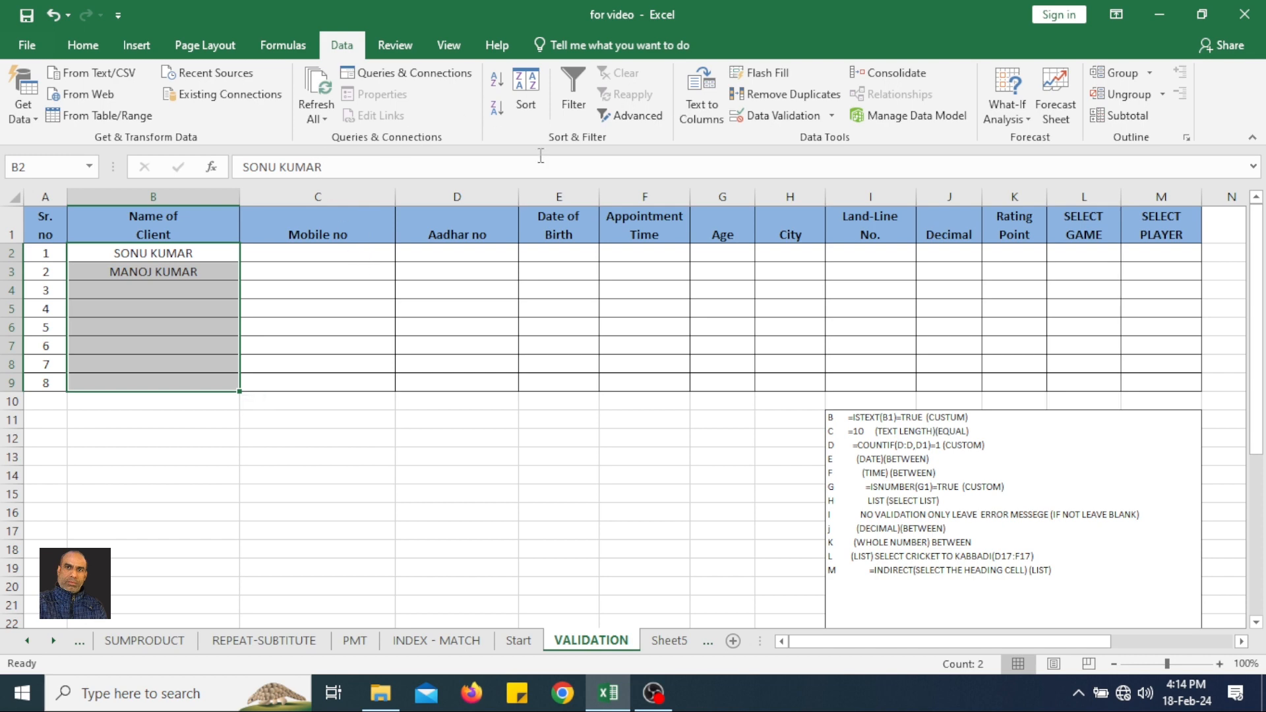
{"action": "left_click", "coordinate": [791, 119]}
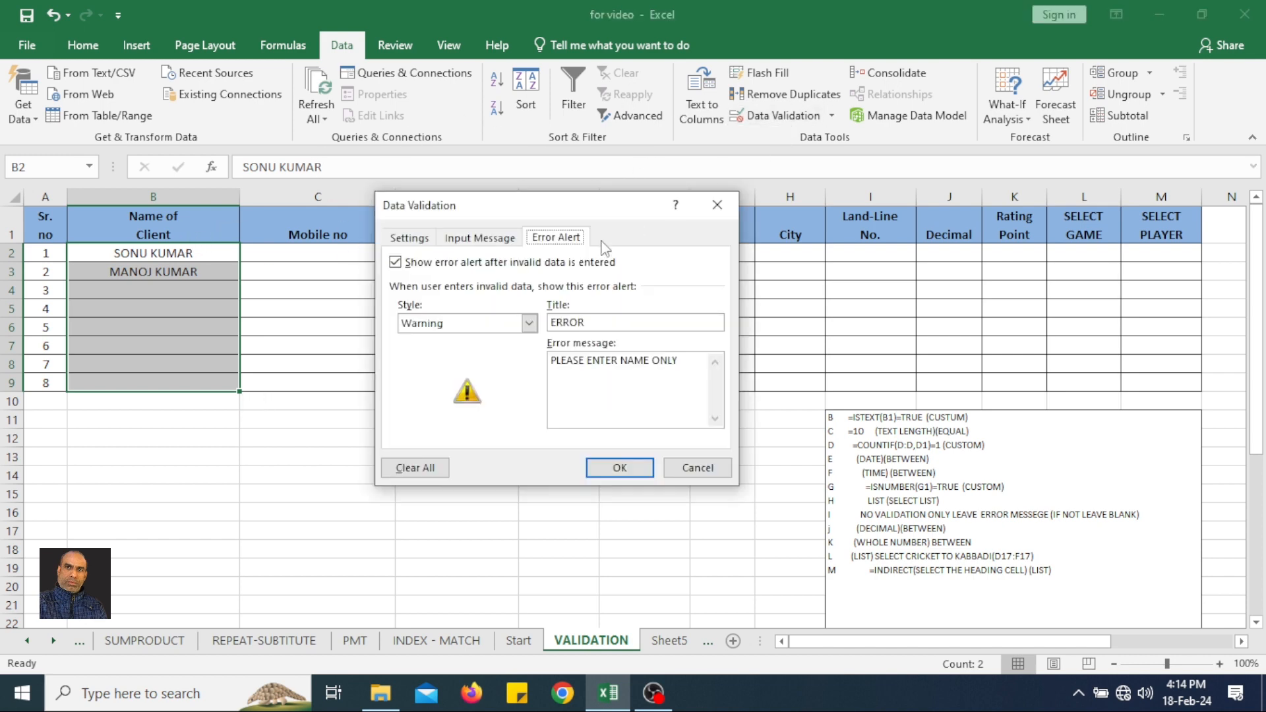
{"action": "left_click", "coordinate": [441, 324]}
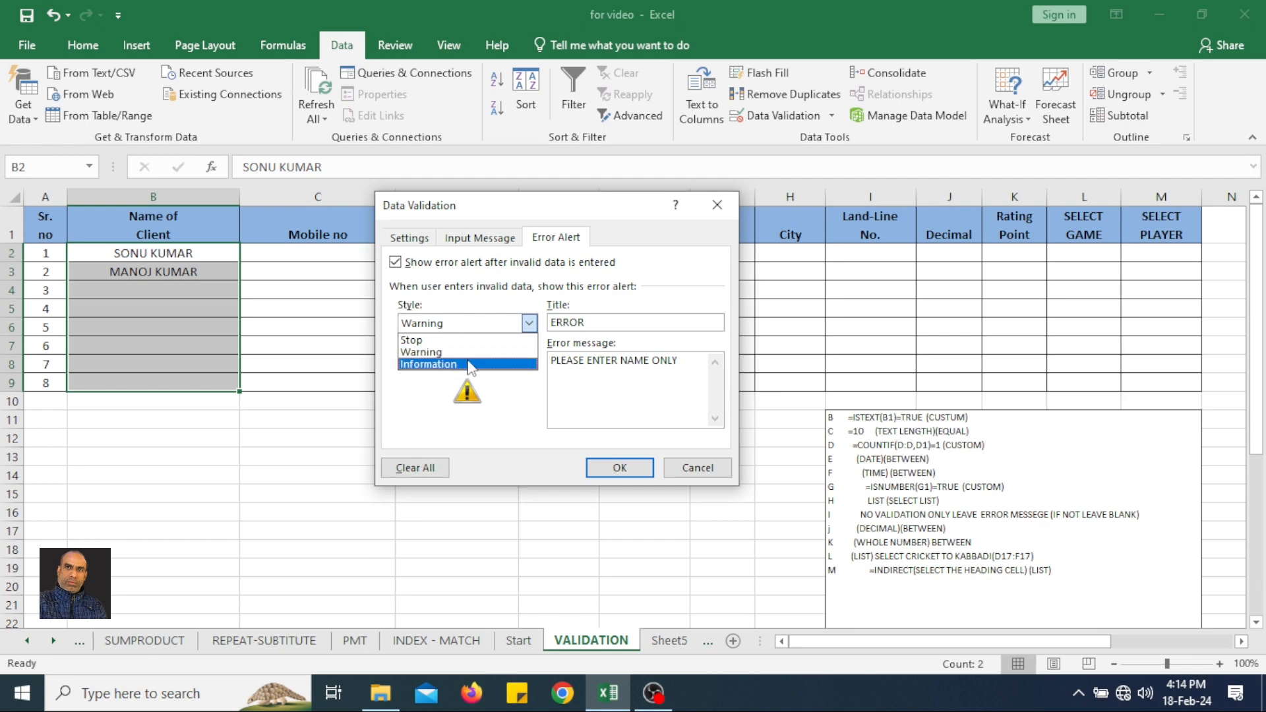
{"action": "left_click", "coordinate": [435, 364]}
{"action": "left_click", "coordinate": [592, 467]}
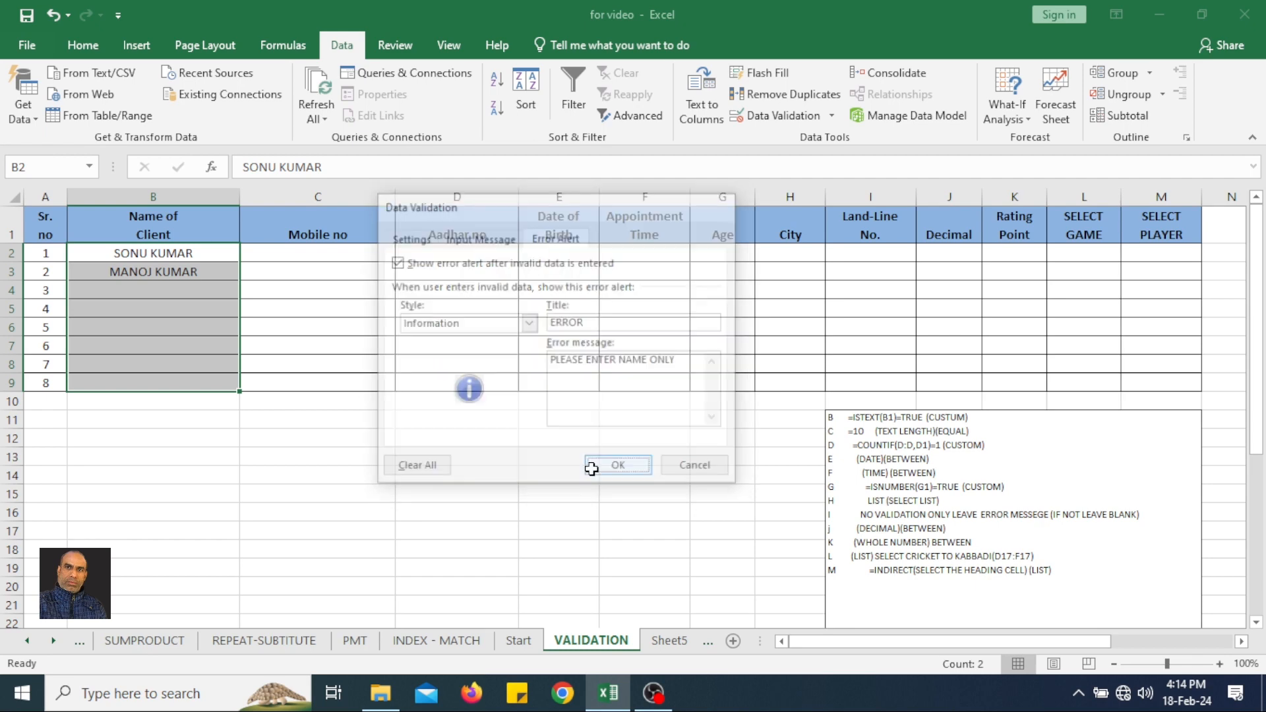
Test the Information alert by entering 93483943 in B4, accept the entry, and clear the cell.
{"action": "left_click", "coordinate": [144, 291]}
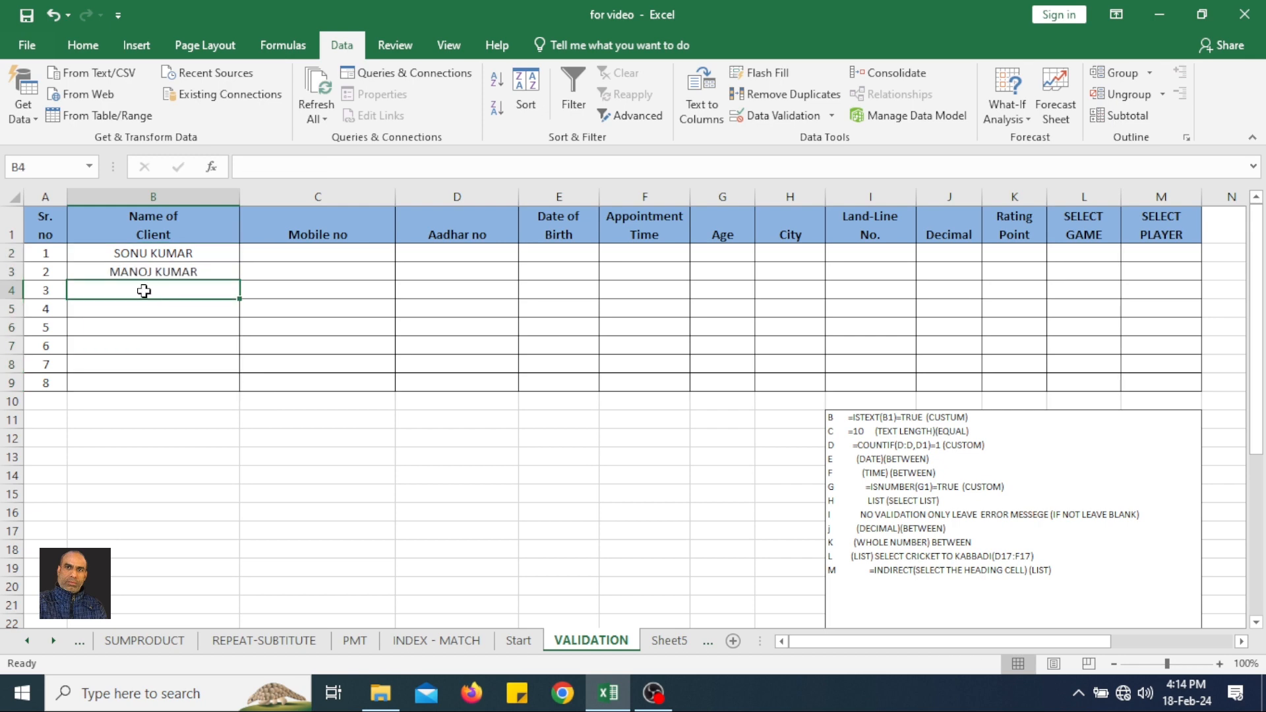
{"action": "type", "text": "93483943"}
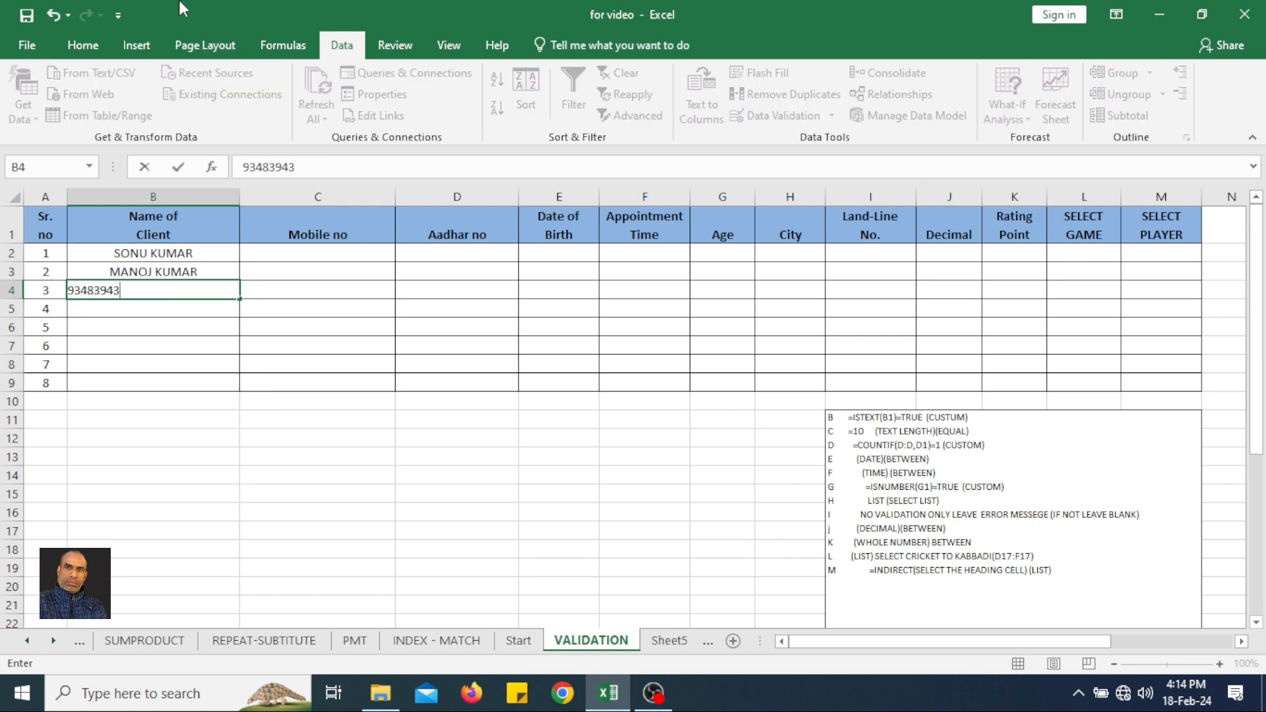
{"action": "key", "text": "Return"}
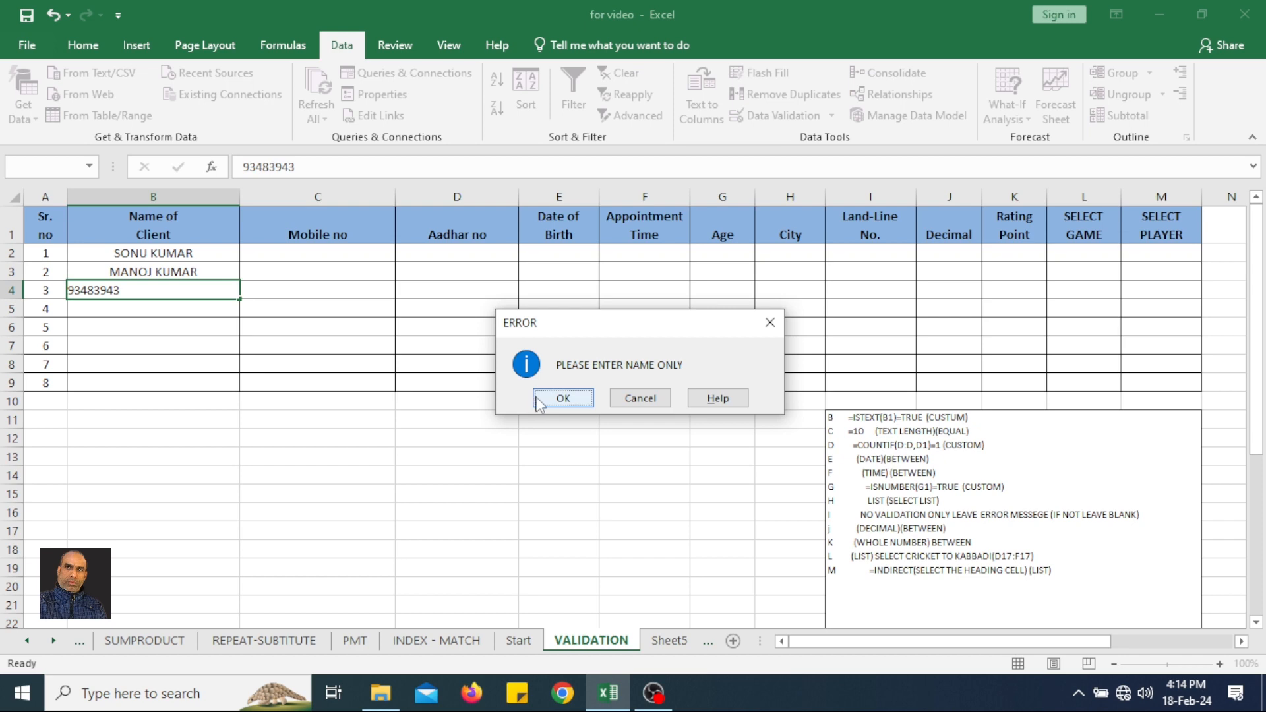
{"action": "left_click", "coordinate": [580, 397]}
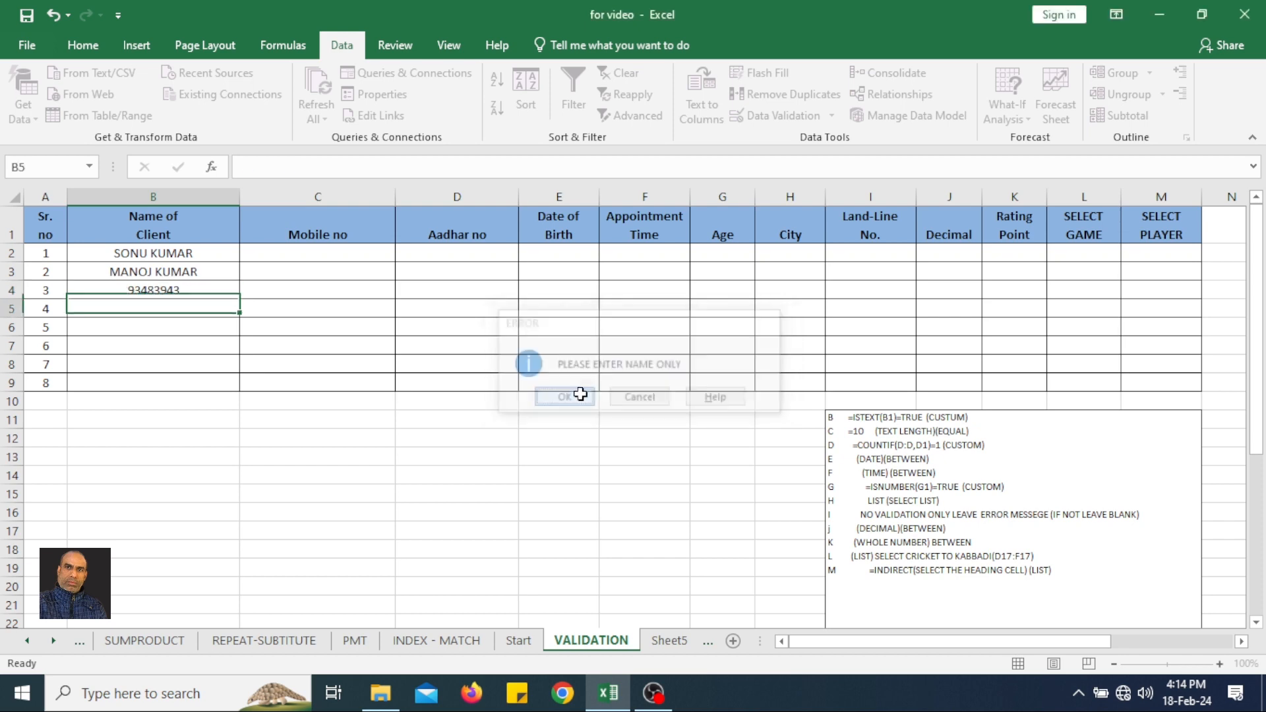
{"action": "left_click", "coordinate": [173, 286]}
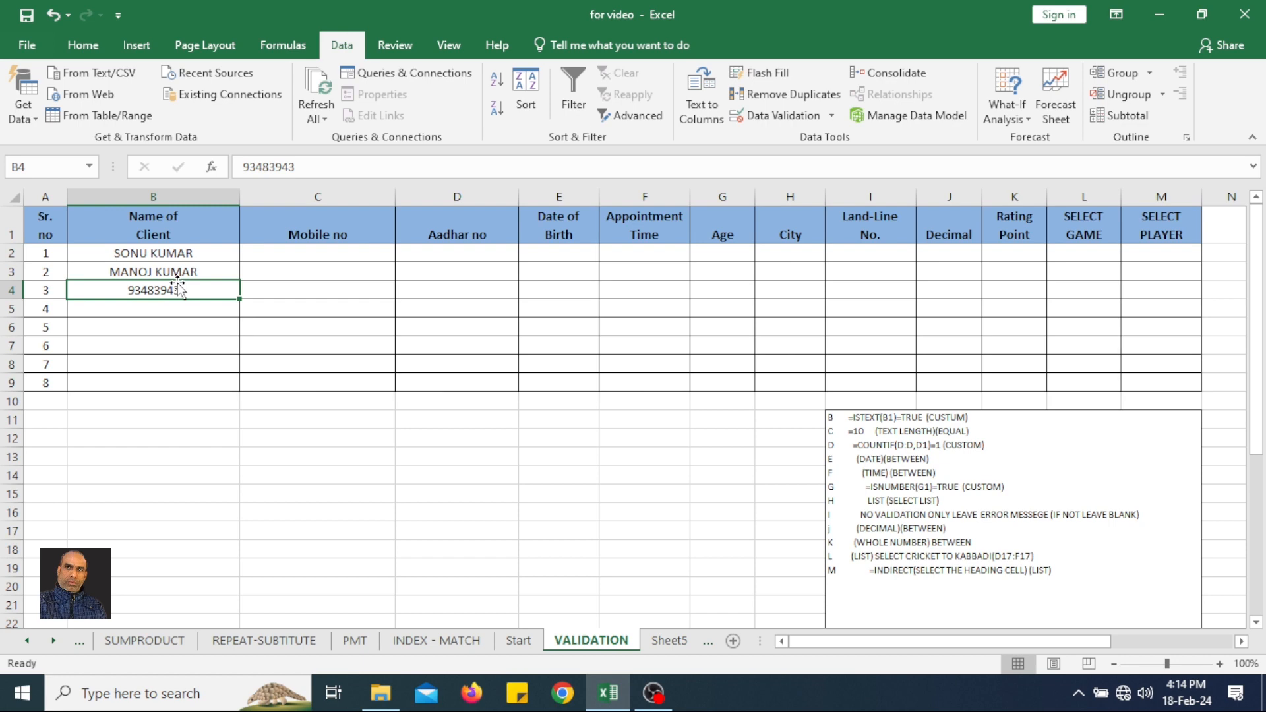
{"action": "key", "text": "Delete"}
Set the validation error alert style for cells B2:B9 back to Stop and apply it.
{"action": "left_click_drag", "start_coordinate": [211, 257], "coordinate": [180, 374]}
{"action": "left_click", "coordinate": [785, 110]}
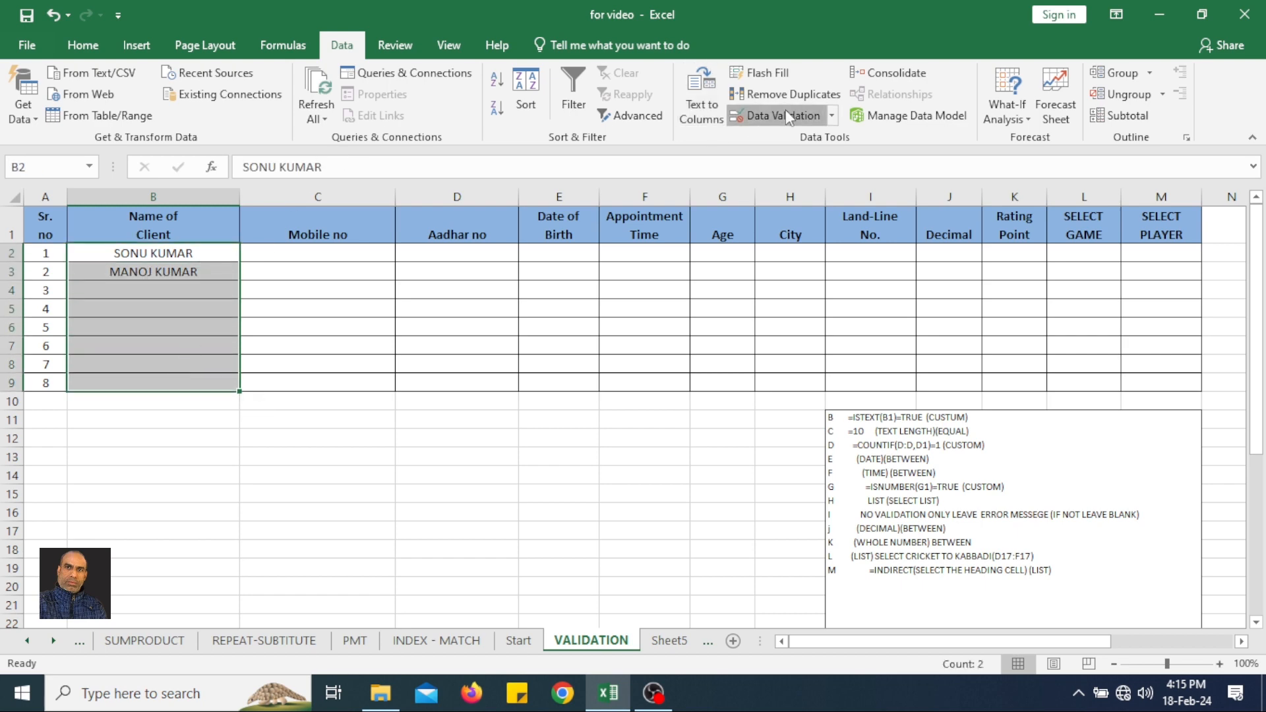
{"action": "left_click", "coordinate": [529, 323]}
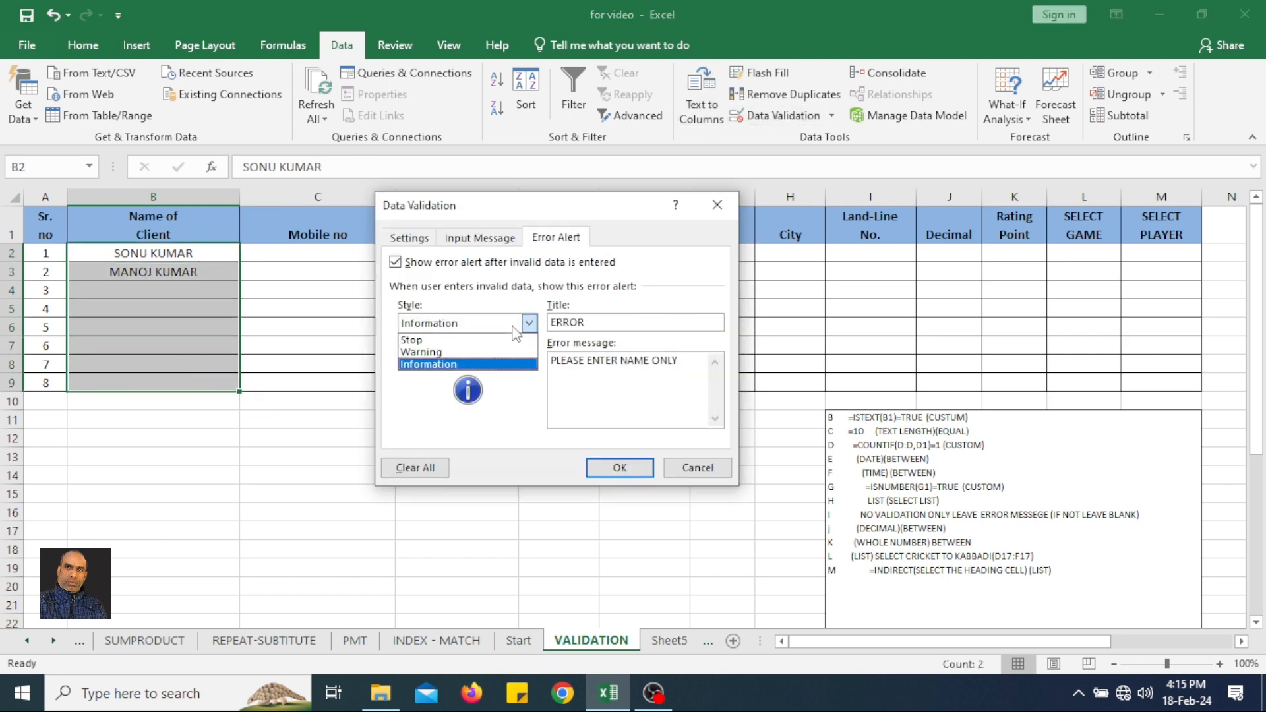
{"action": "left_click", "coordinate": [433, 336]}
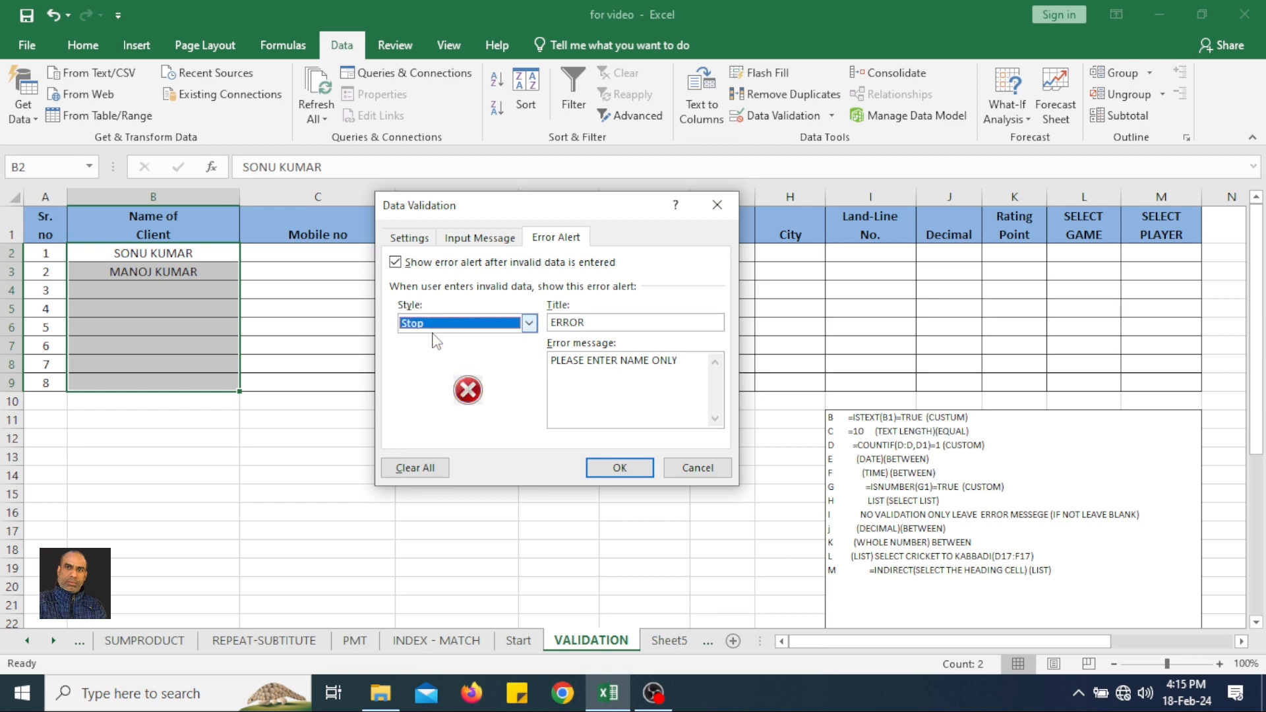
{"action": "left_click", "coordinate": [608, 469]}
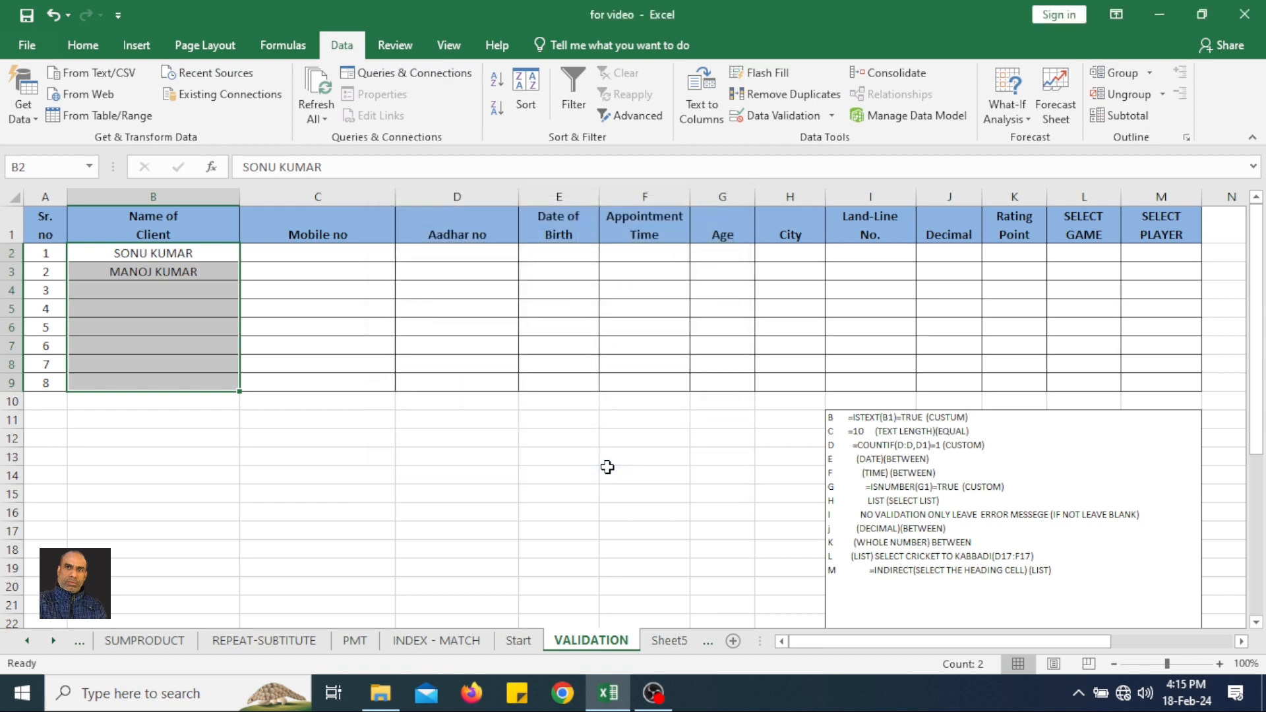
Test the Stop alert by trying the number 3298293 in B4, and cancel the entry.
{"action": "left_click", "coordinate": [202, 287]}
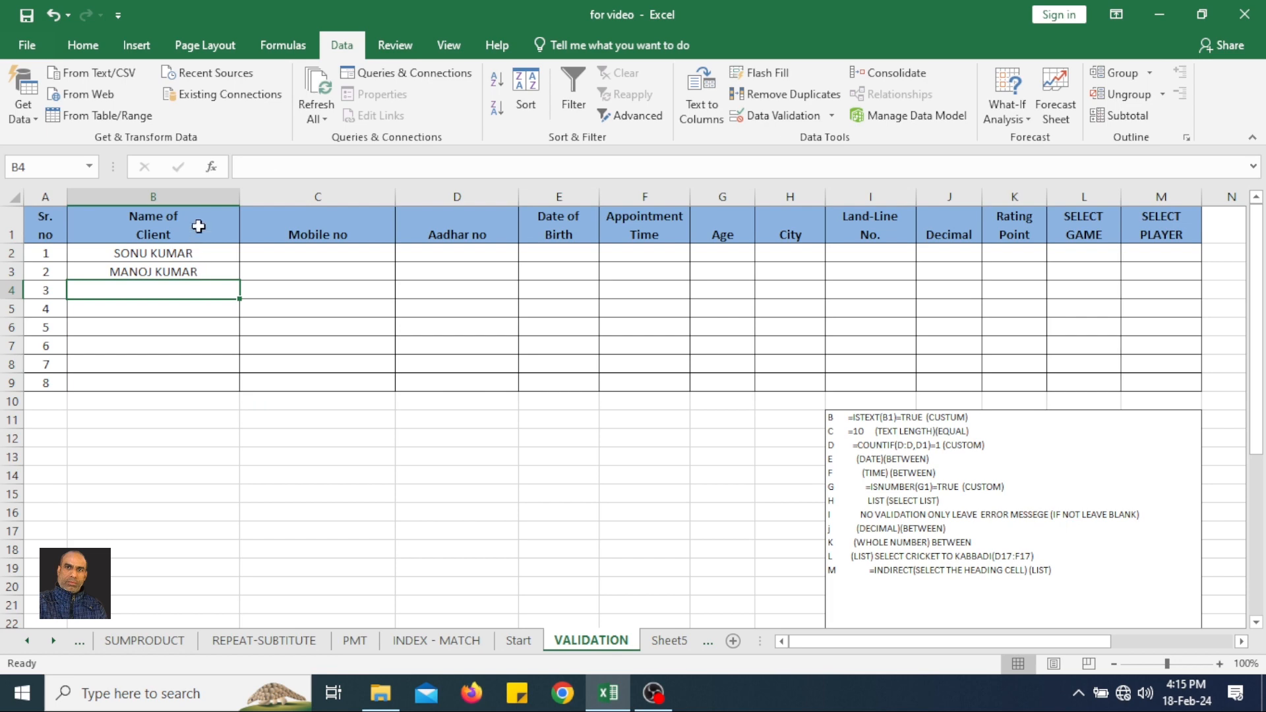
{"action": "type", "text": "3298293"}
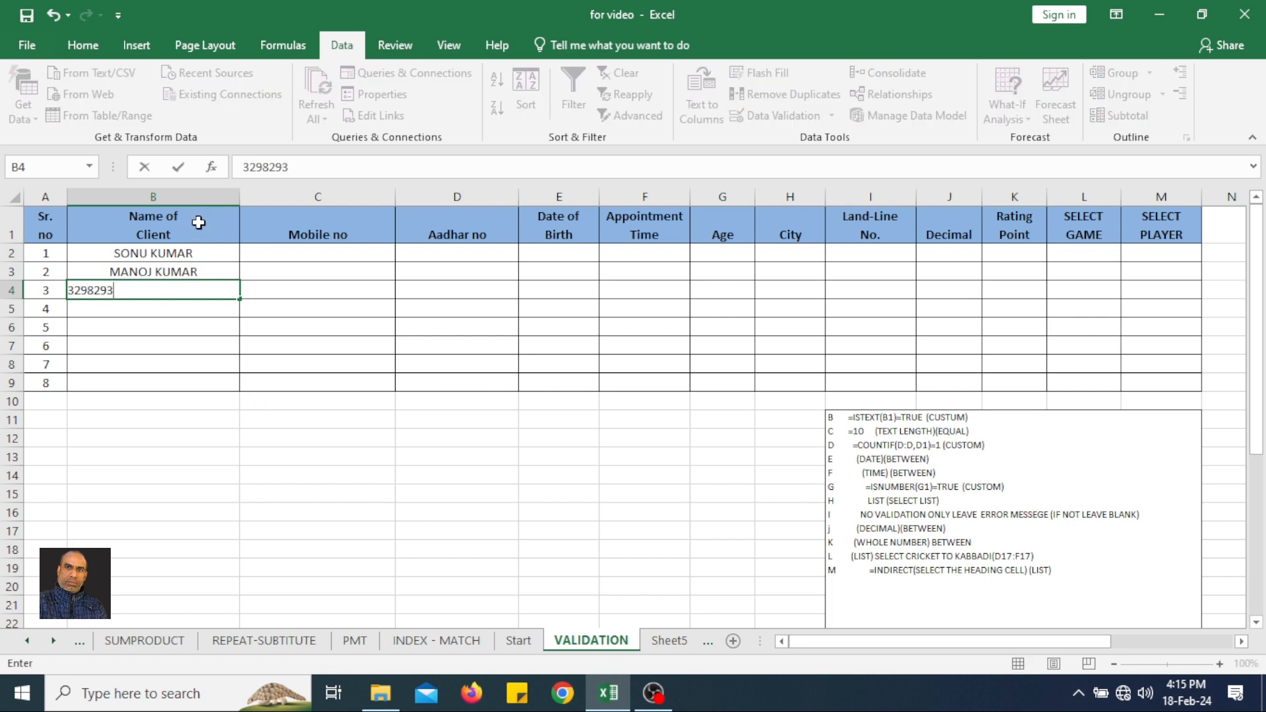
{"action": "key", "text": "Return"}
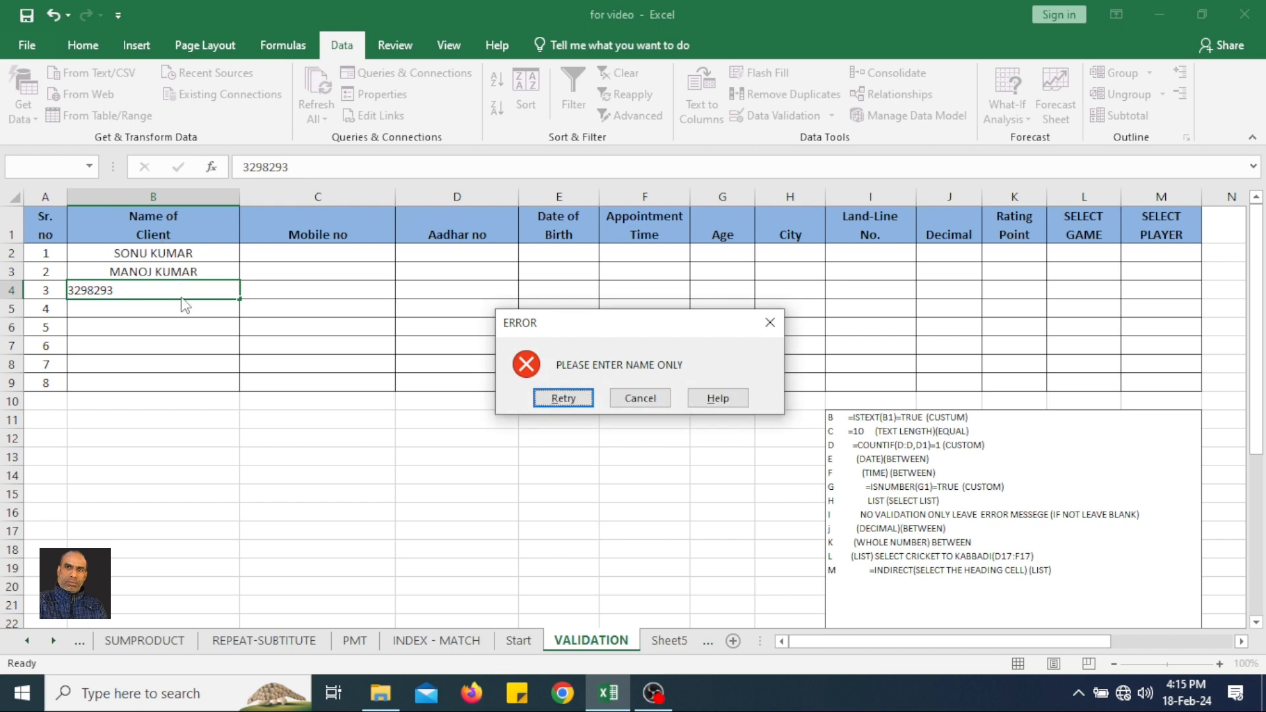
{"action": "left_click", "coordinate": [642, 403]}
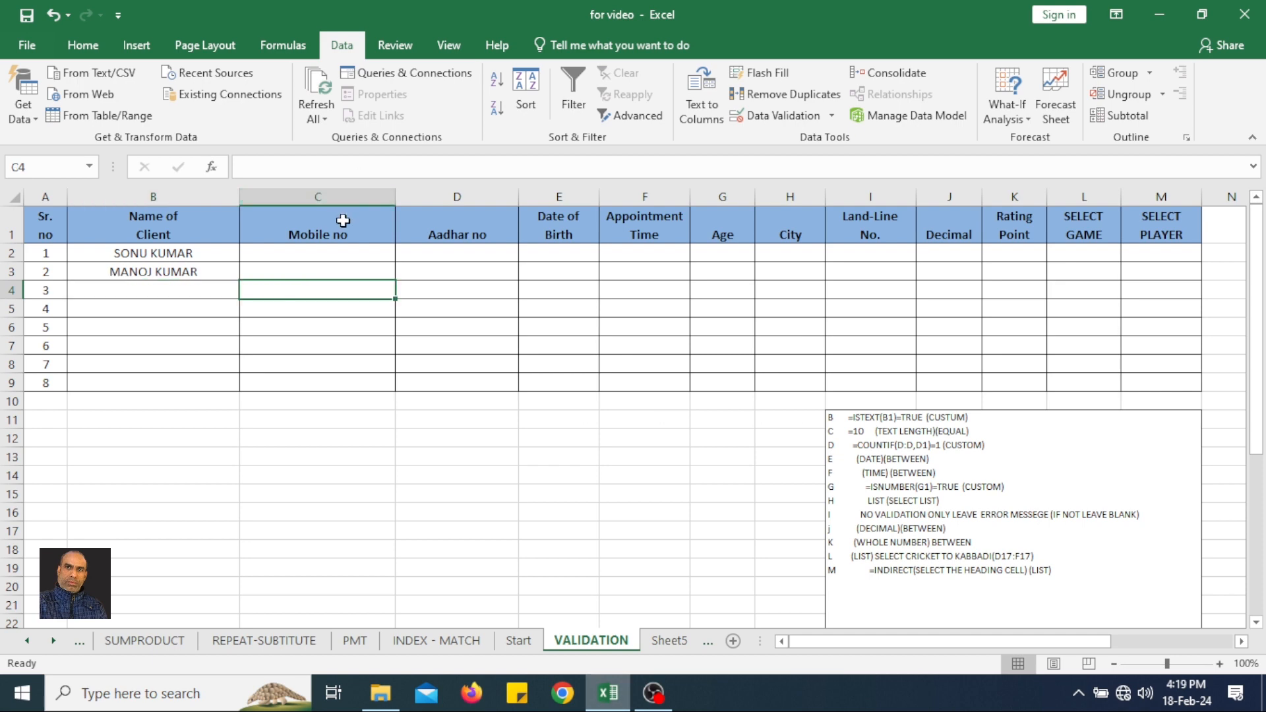
Start a data validation rule for the Mobile no cells C2:C9 with Text length as the allowed criterion.
{"action": "left_click", "coordinate": [343, 221]}
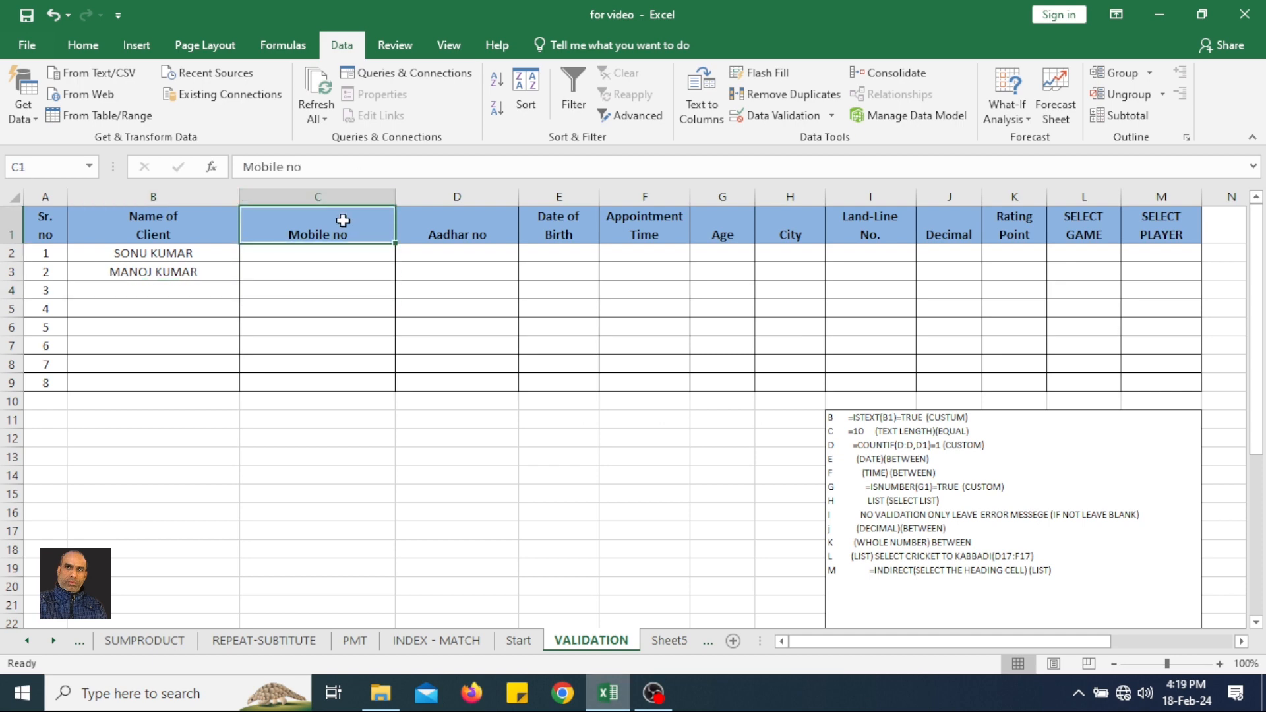
{"action": "left_click_drag", "start_coordinate": [337, 254], "coordinate": [317, 349]}
{"action": "left_click", "coordinate": [336, 276]}
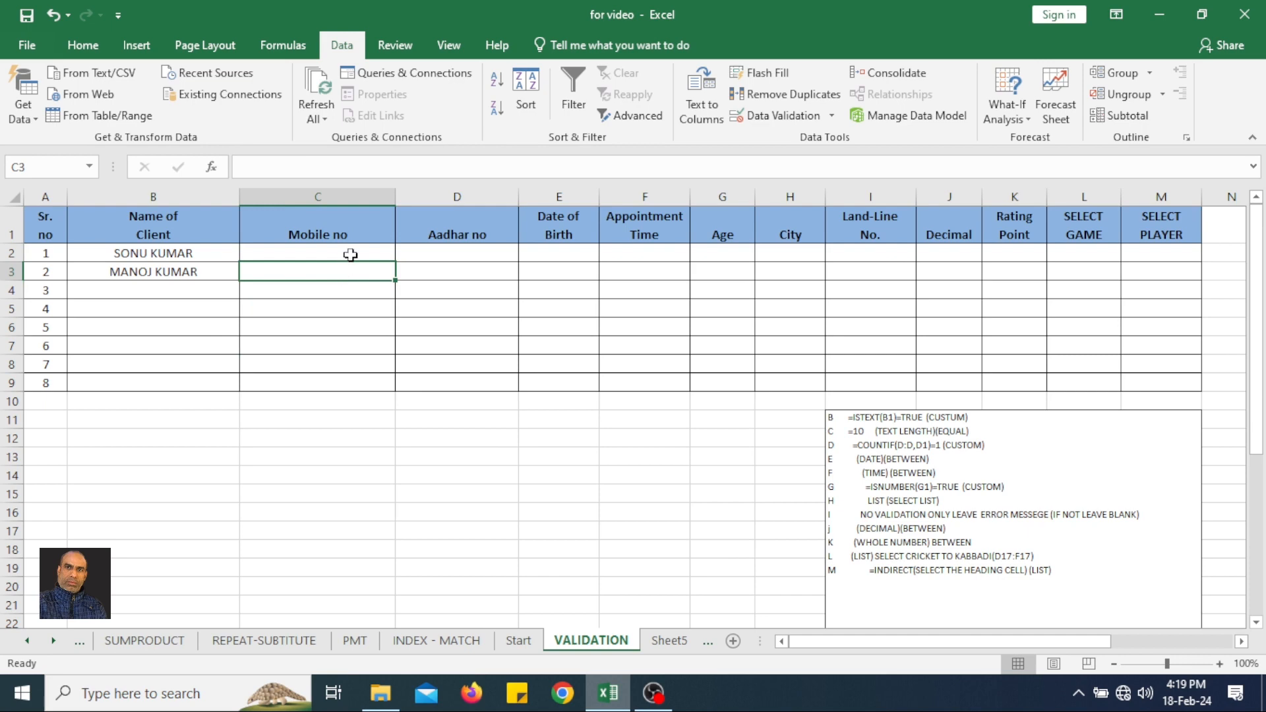
{"action": "left_click_drag", "start_coordinate": [350, 255], "coordinate": [319, 378]}
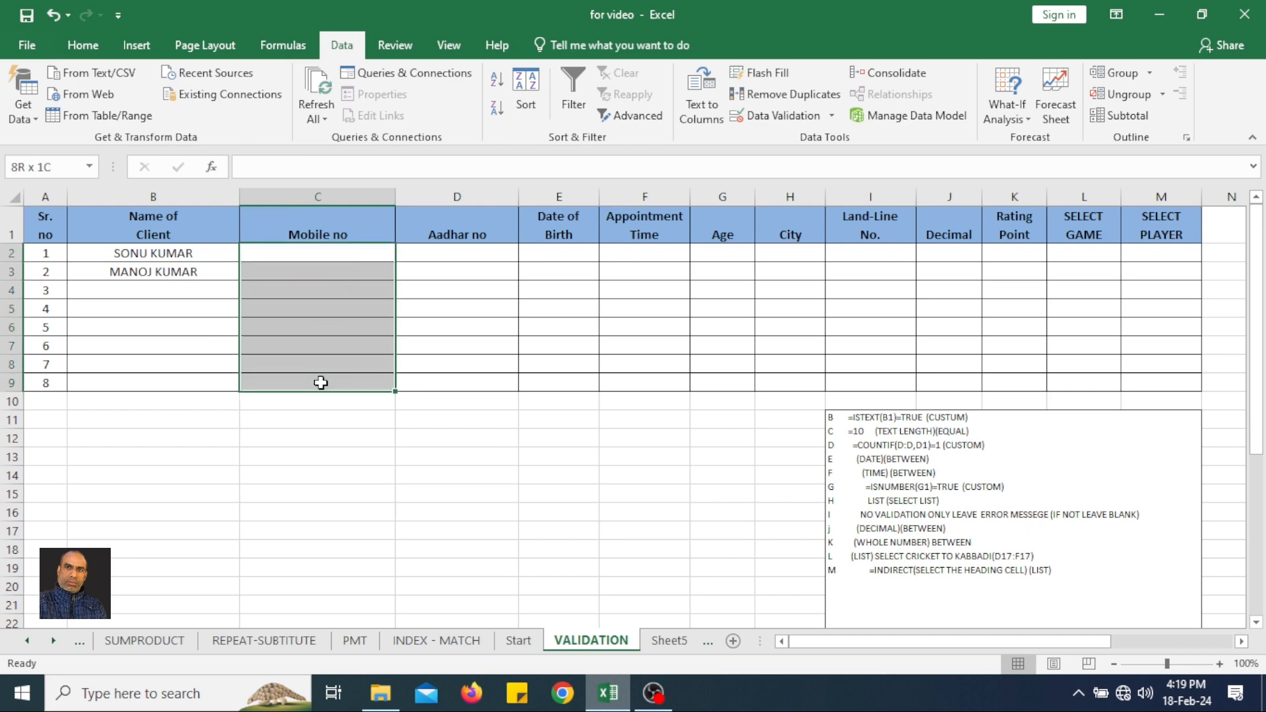
{"action": "left_click", "coordinate": [796, 113]}
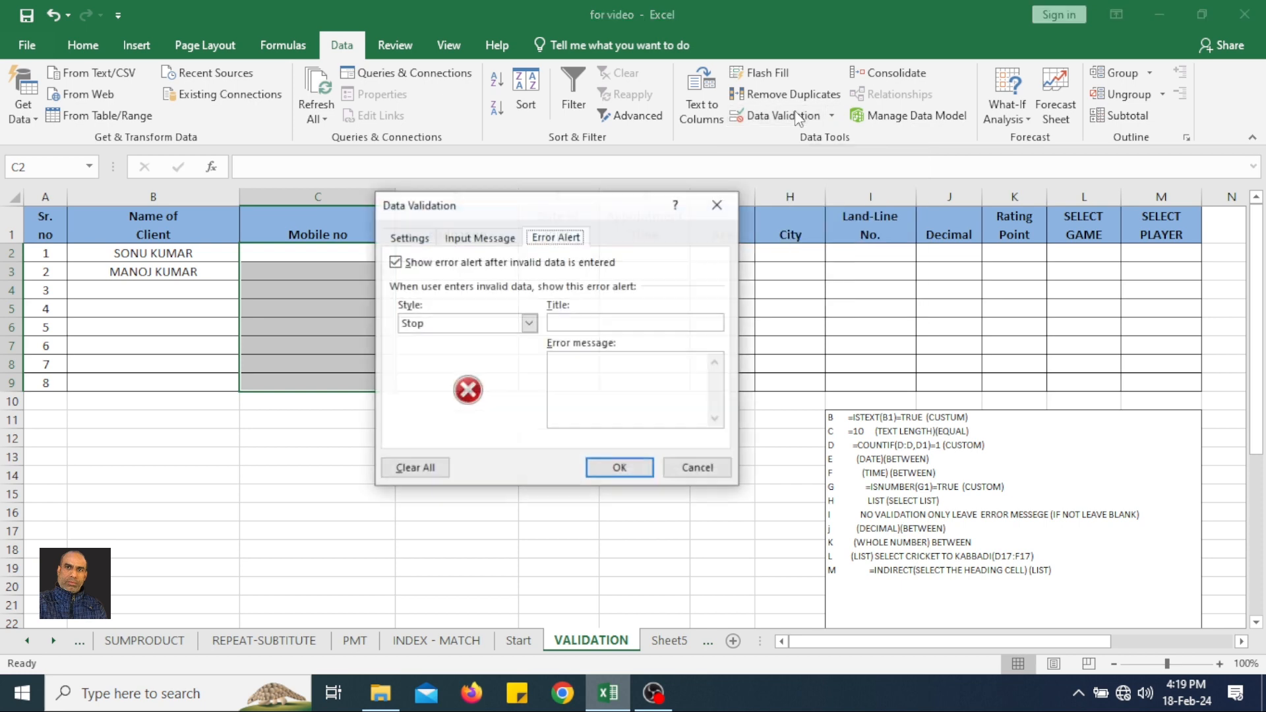
{"action": "left_click", "coordinate": [421, 240]}
{"action": "left_click_drag", "start_coordinate": [488, 219], "coordinate": [613, 204]}
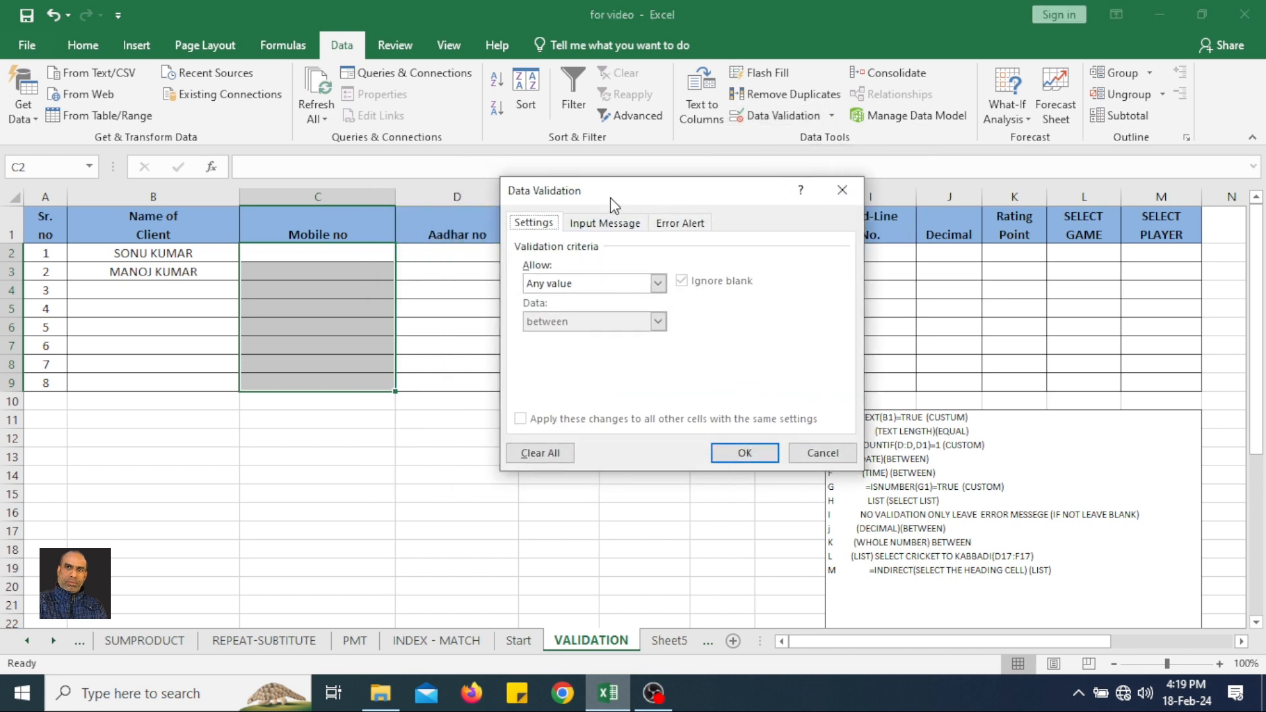
{"action": "left_click", "coordinate": [580, 288]}
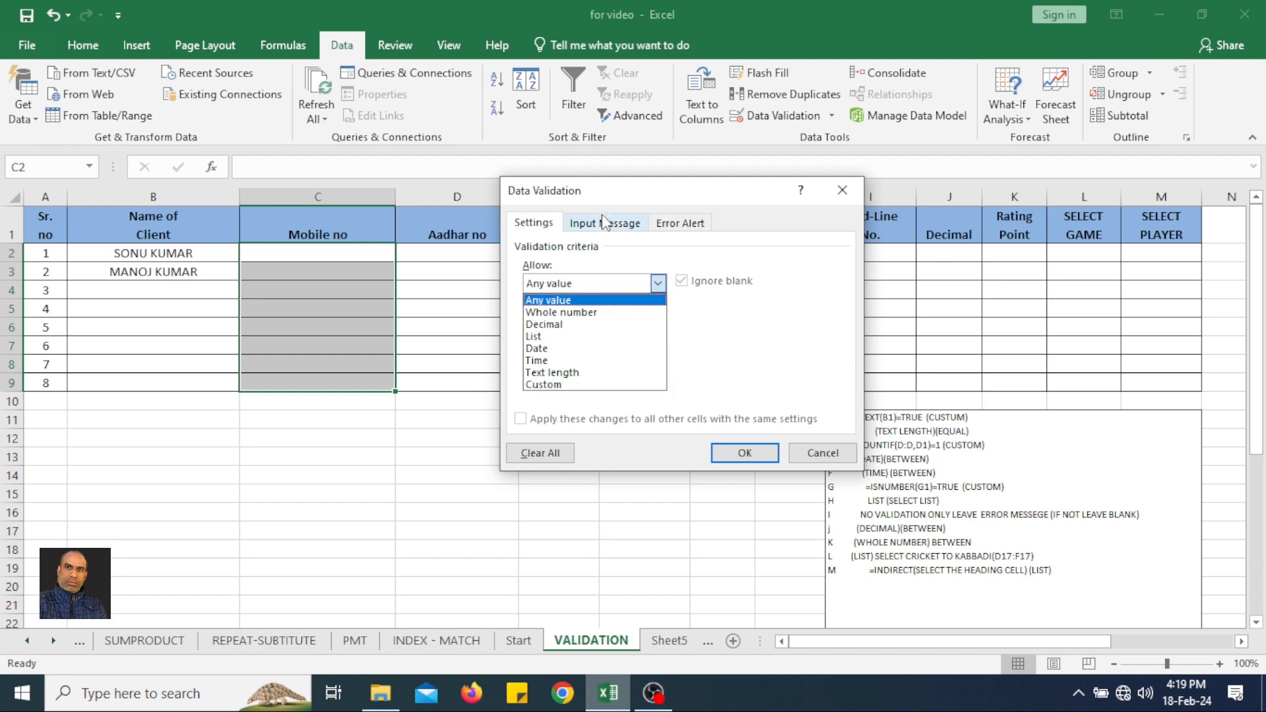
{"action": "left_click", "coordinate": [626, 192]}
{"action": "left_click_drag", "start_coordinate": [613, 196], "coordinate": [545, 196]}
{"action": "left_click", "coordinate": [535, 283]}
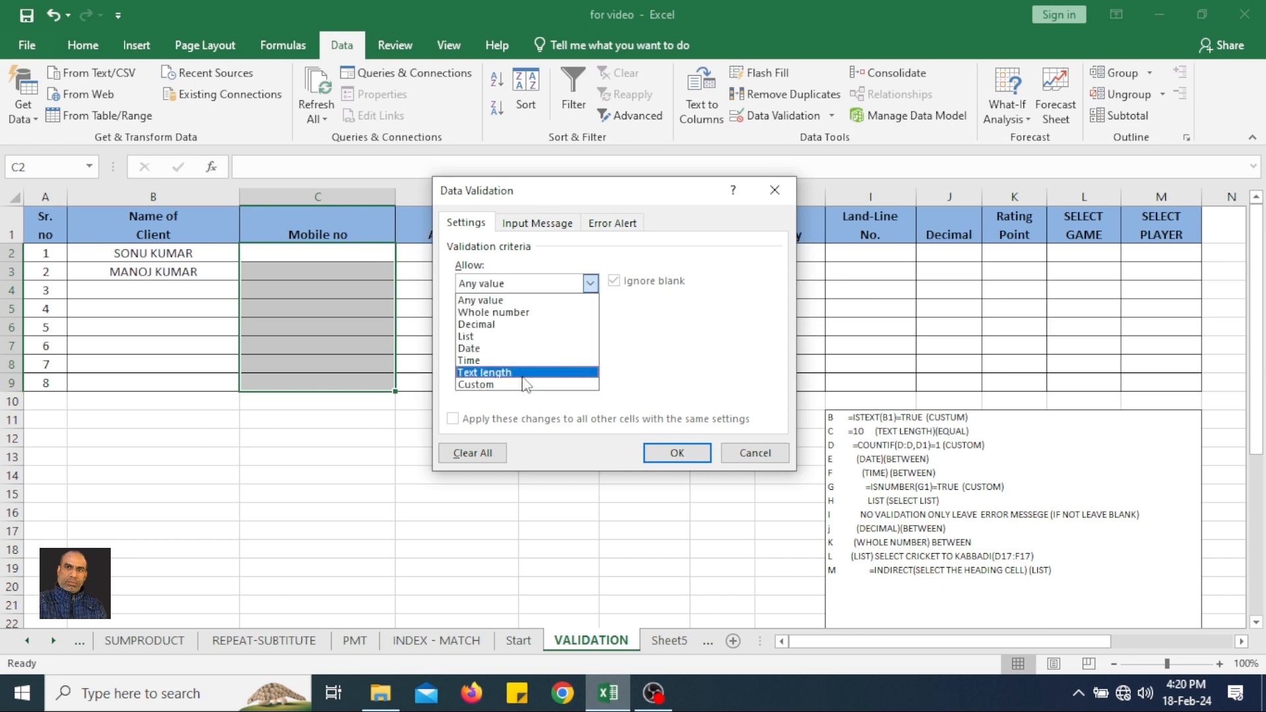
{"action": "left_click", "coordinate": [525, 373]}
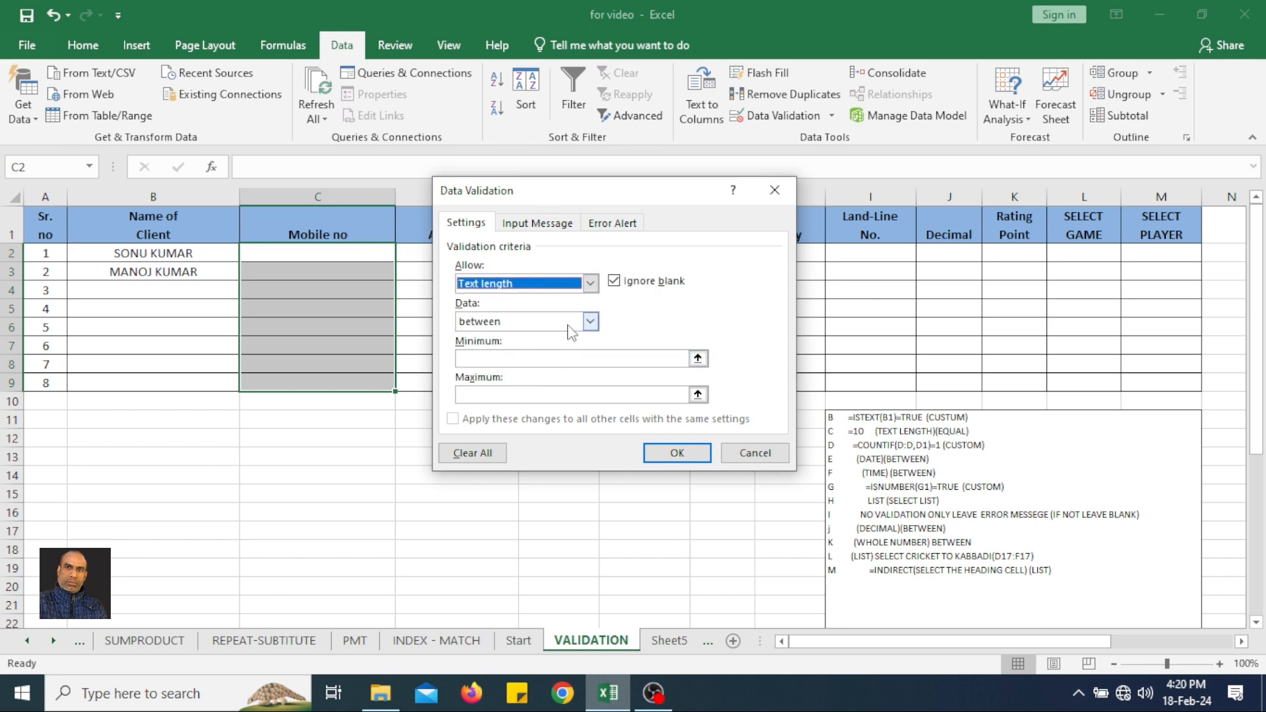
Require the text length to be equal to 10 and apply the validation rule.
{"action": "left_click", "coordinate": [590, 322]}
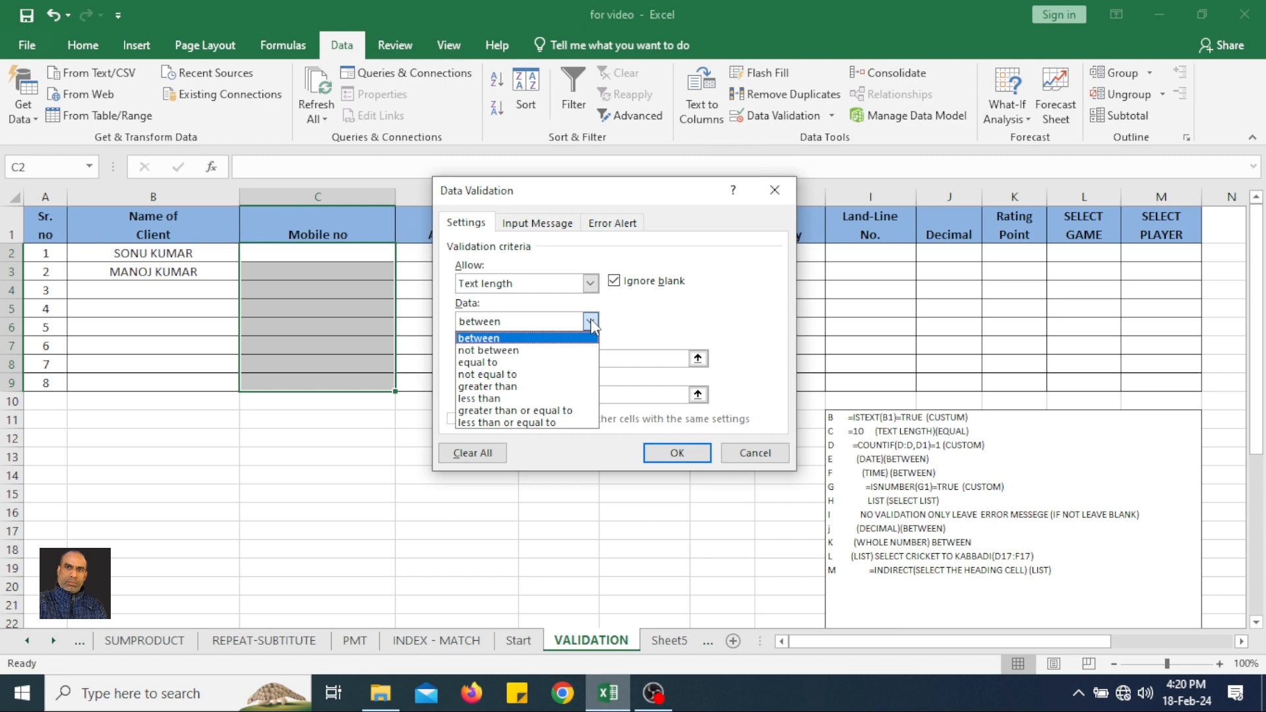
{"action": "left_click", "coordinate": [514, 364]}
{"action": "left_click", "coordinate": [514, 361]}
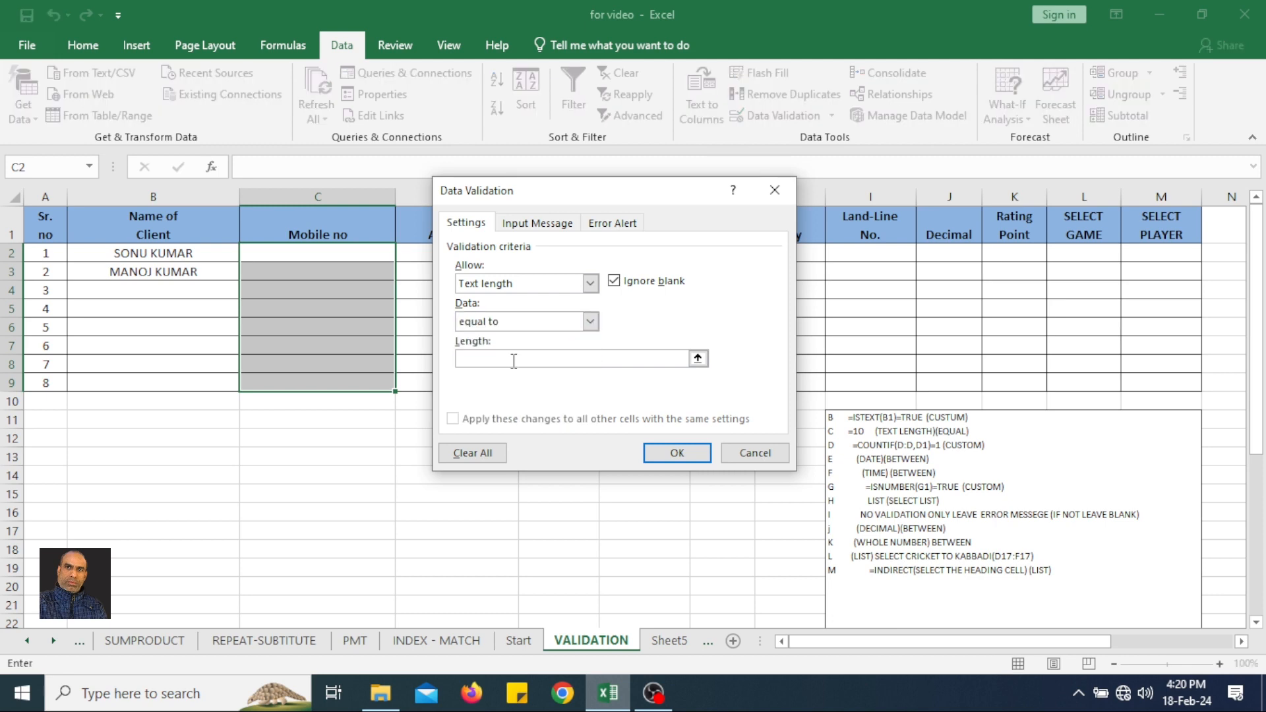
{"action": "type", "text": "10"}
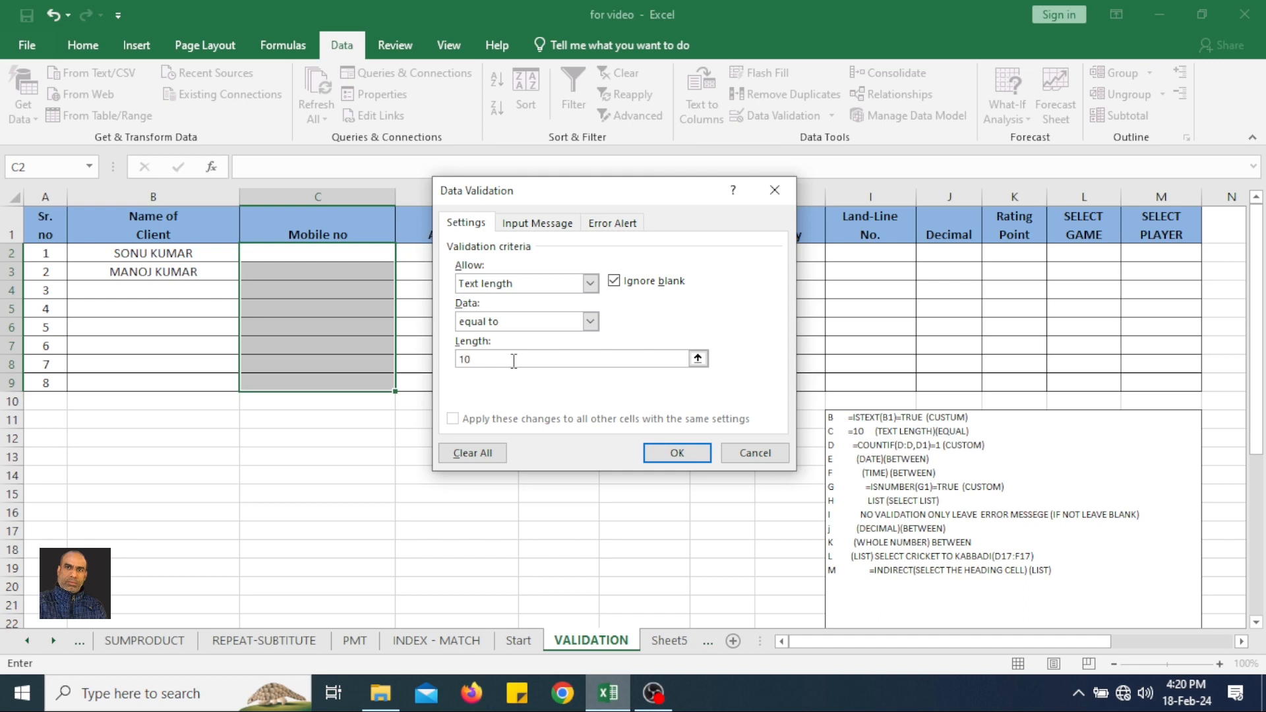
{"action": "left_click", "coordinate": [677, 452]}
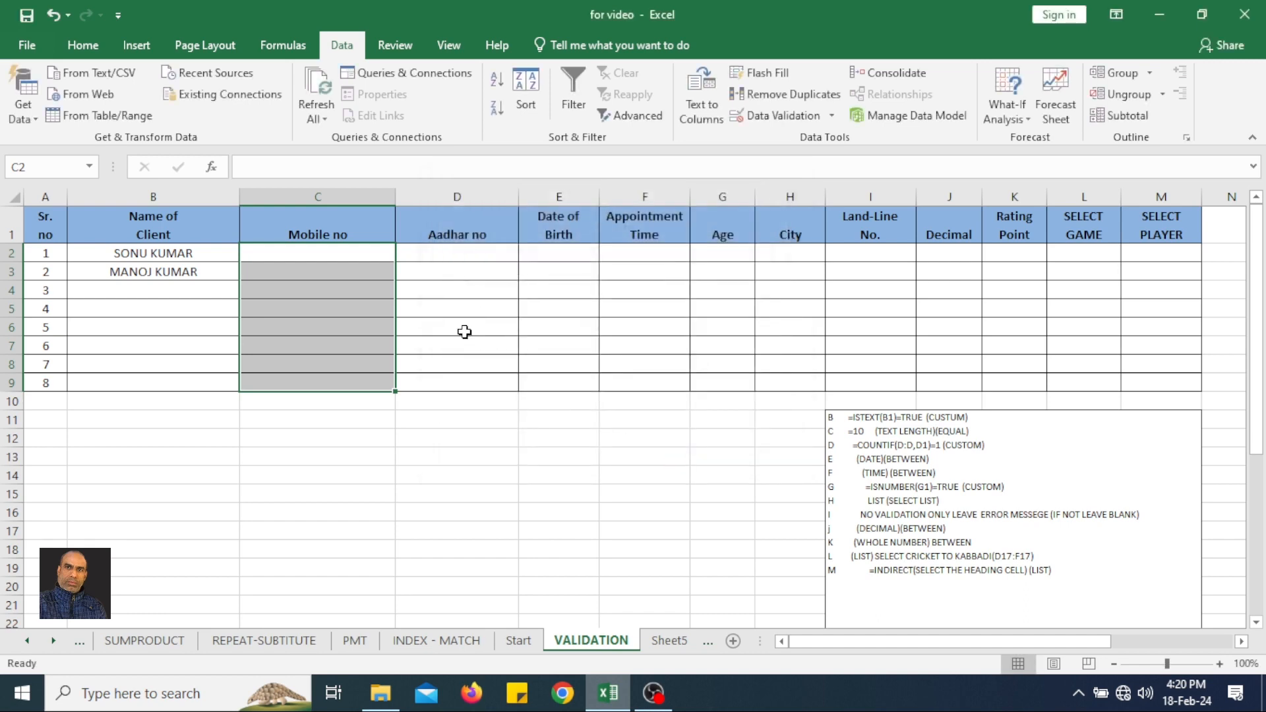
Test the length rule by trying the five-digit number 78787 in C2, and choose to retry the entry.
{"action": "left_click", "coordinate": [360, 253]}
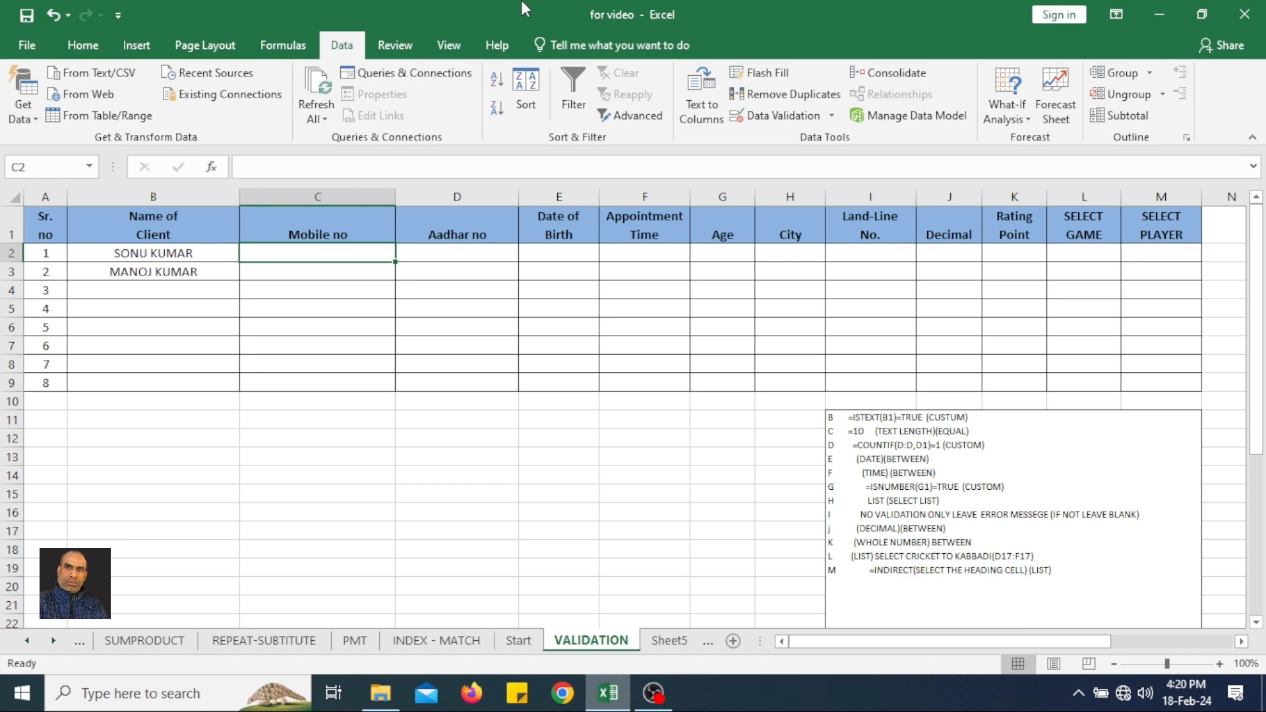
{"action": "type", "text": "78787"}
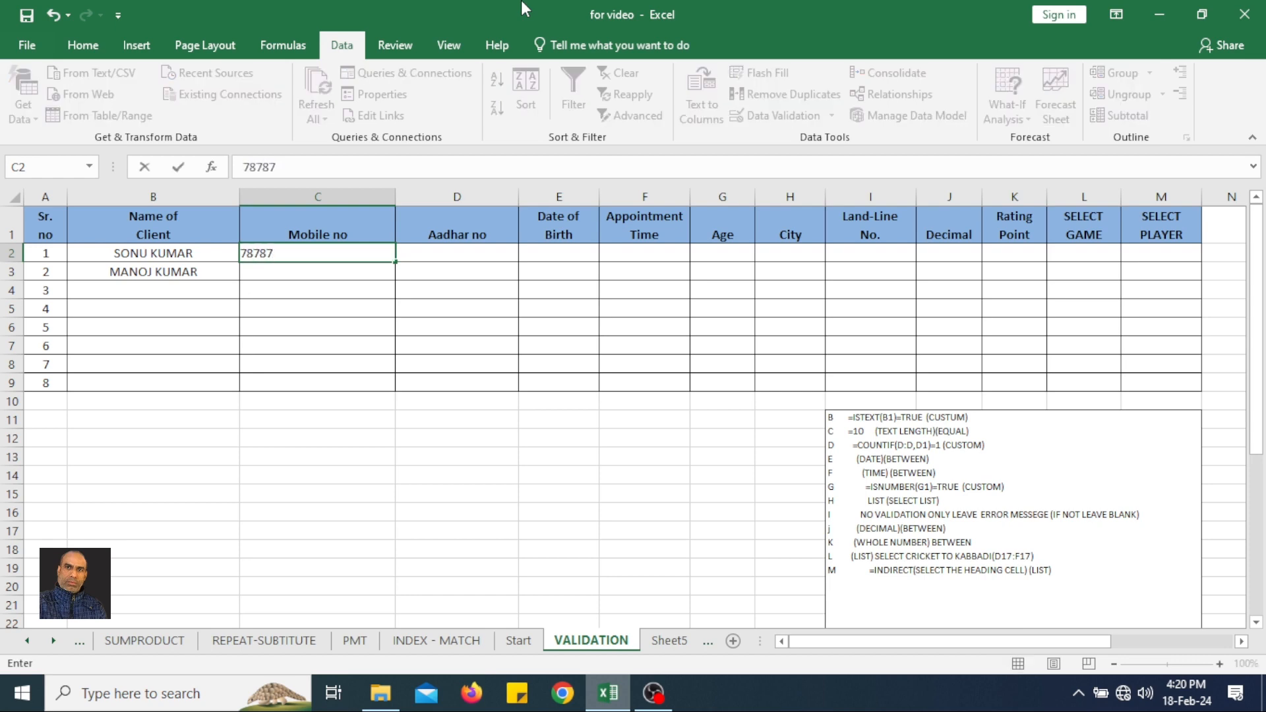
{"action": "key", "text": "Return"}
{"action": "key", "text": "Return"}
Replace the rejected entry in C2 with a valid ten-digit mobile number.
{"action": "type", "text": "8888888888"}
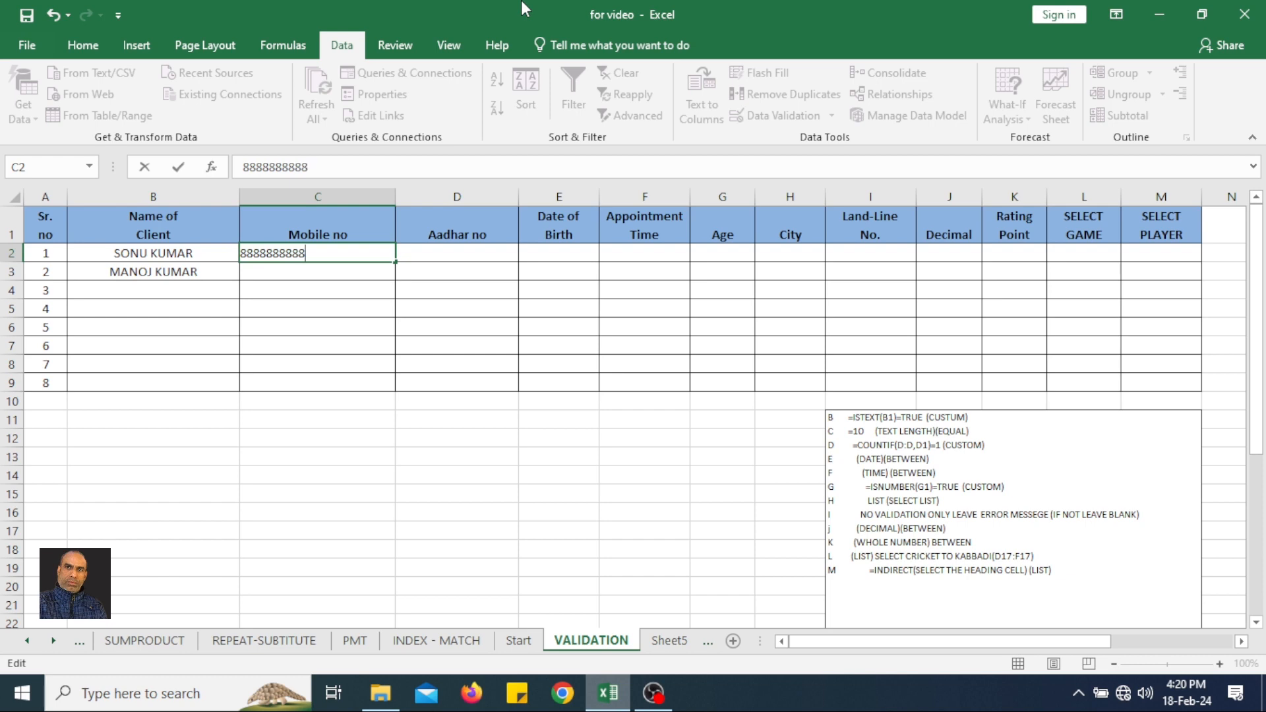
{"action": "key", "text": "Return"}
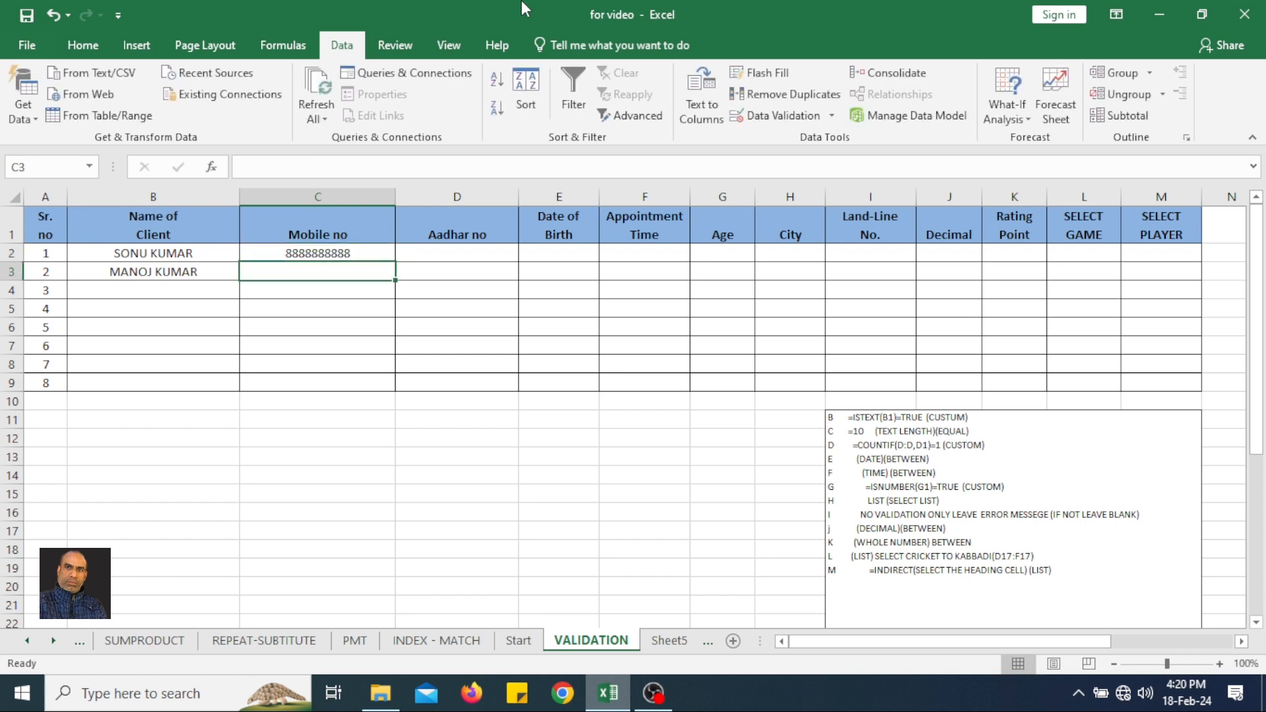
Test the length rule by trying a mobile number longer than ten digits in C3, and cancel the entry.
{"action": "type", "text": "5875874874874857485"}
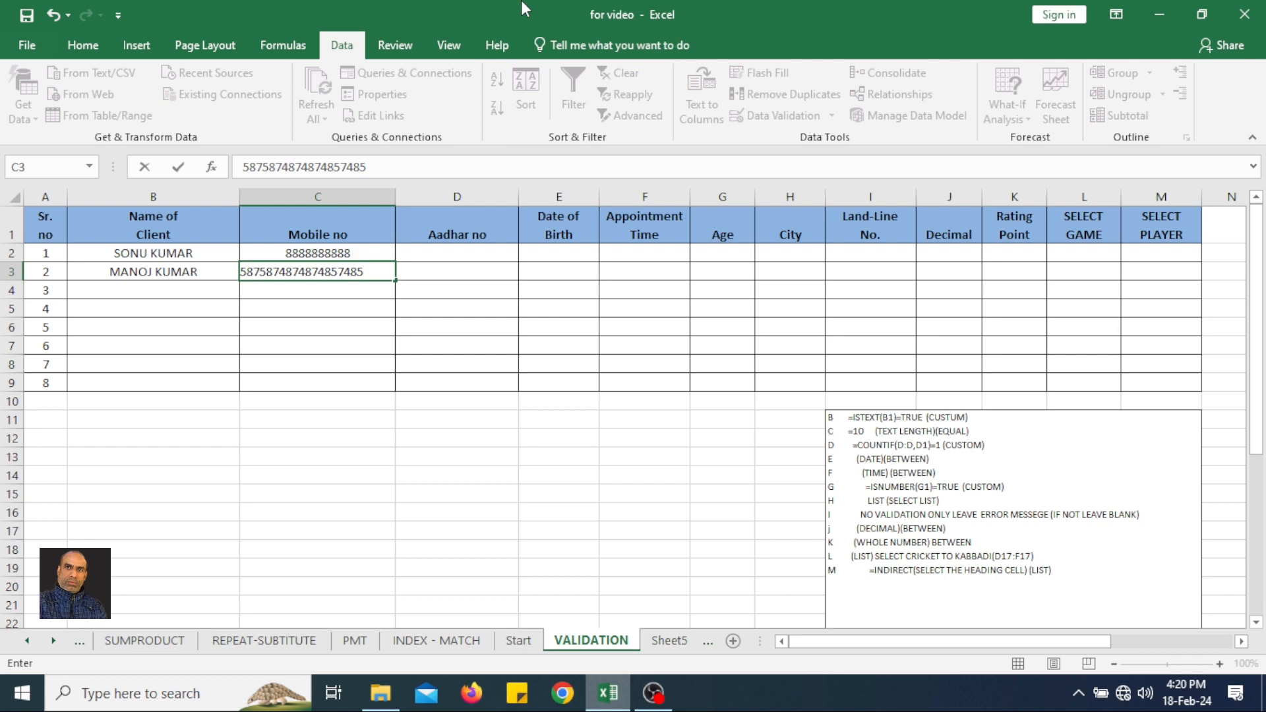
{"action": "key", "text": "Return"}
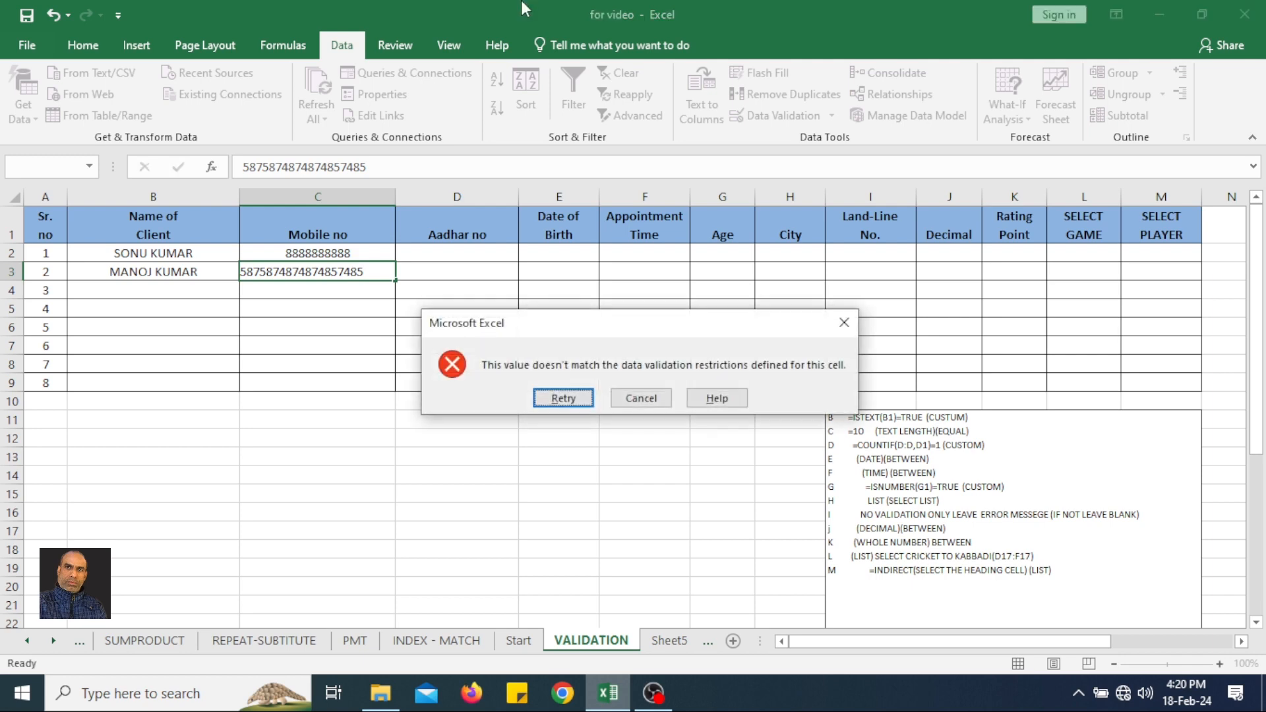
{"action": "left_click_drag", "start_coordinate": [593, 330], "coordinate": [440, 357]}
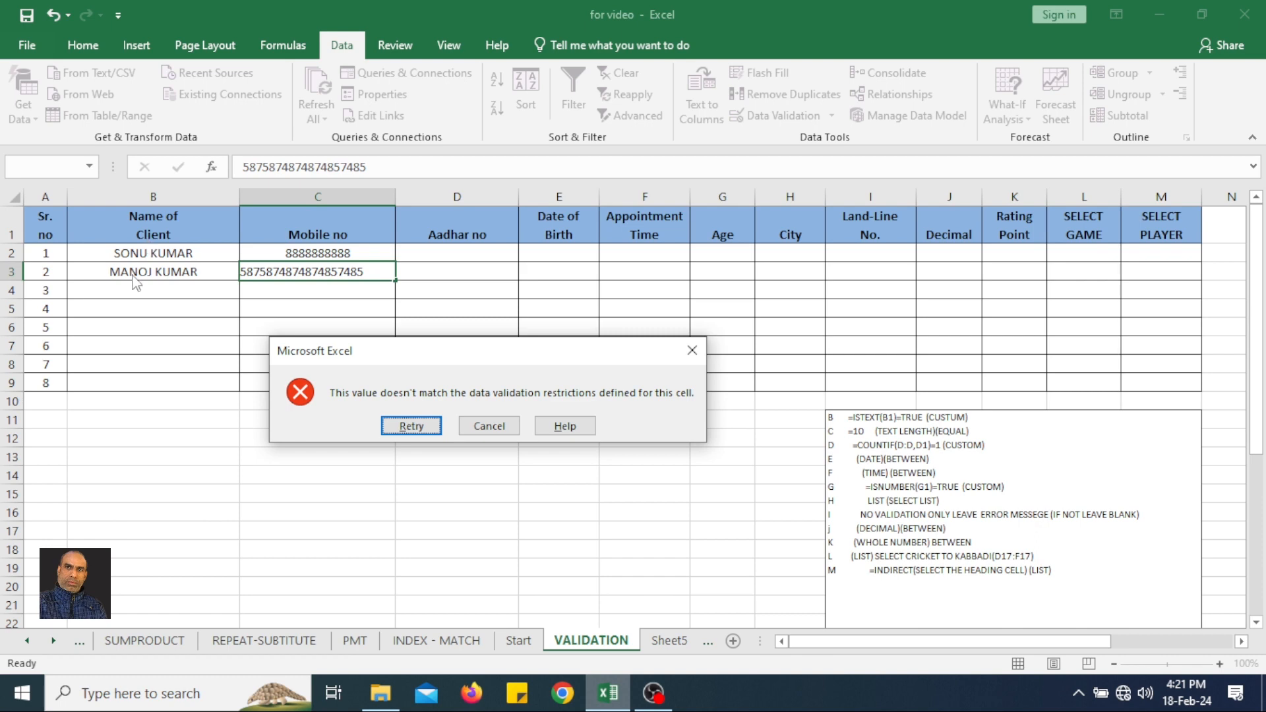
{"action": "left_click", "coordinate": [475, 429]}
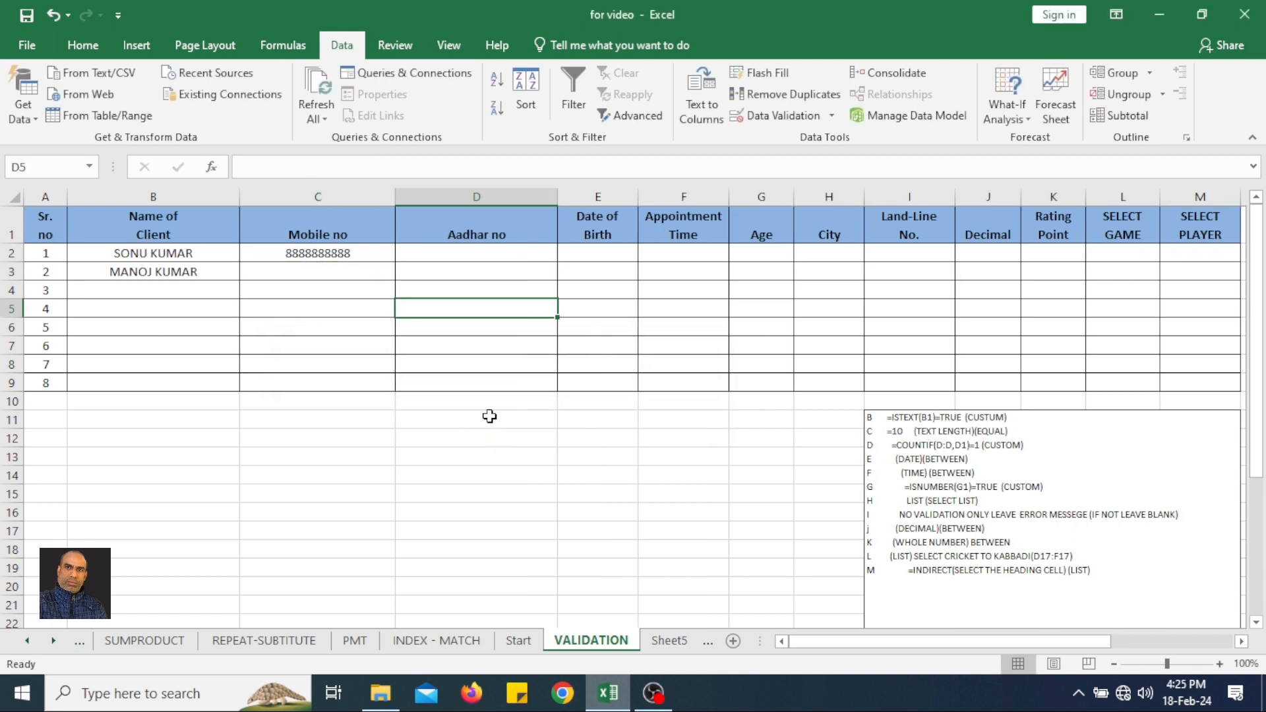
Start a data validation rule for the Aadhar no cells D2:D9 with Custom as the allowed criterion.
{"action": "left_click_drag", "start_coordinate": [439, 252], "coordinate": [420, 373]}
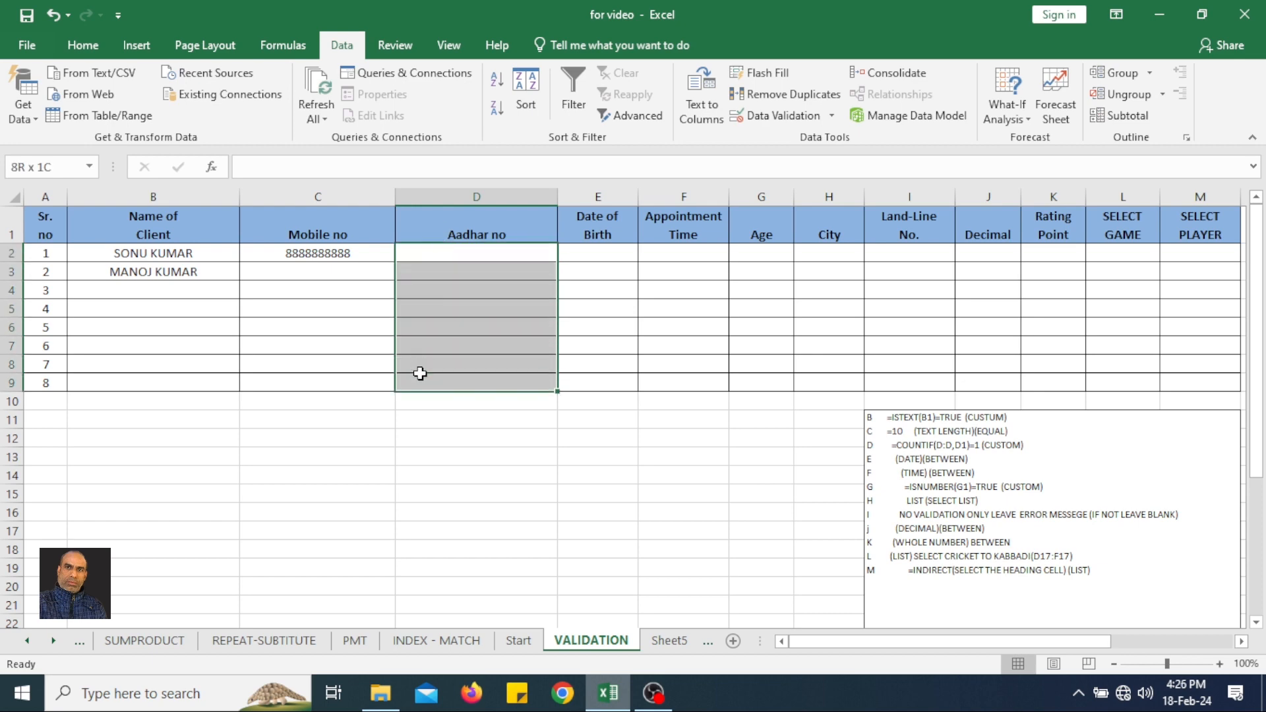
{"action": "left_click_drag", "start_coordinate": [420, 373], "coordinate": [419, 371]}
{"action": "left_click_drag", "start_coordinate": [467, 247], "coordinate": [466, 380]}
{"action": "left_click", "coordinate": [788, 115]}
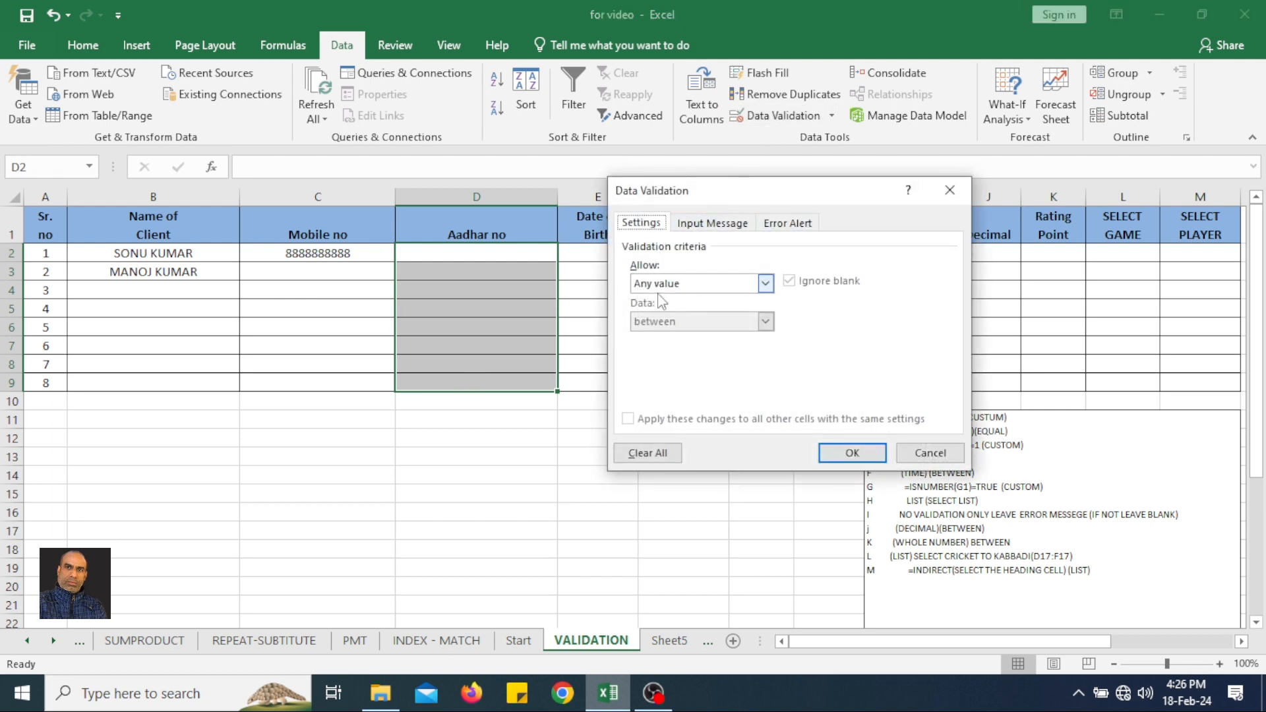
{"action": "left_click", "coordinate": [679, 288]}
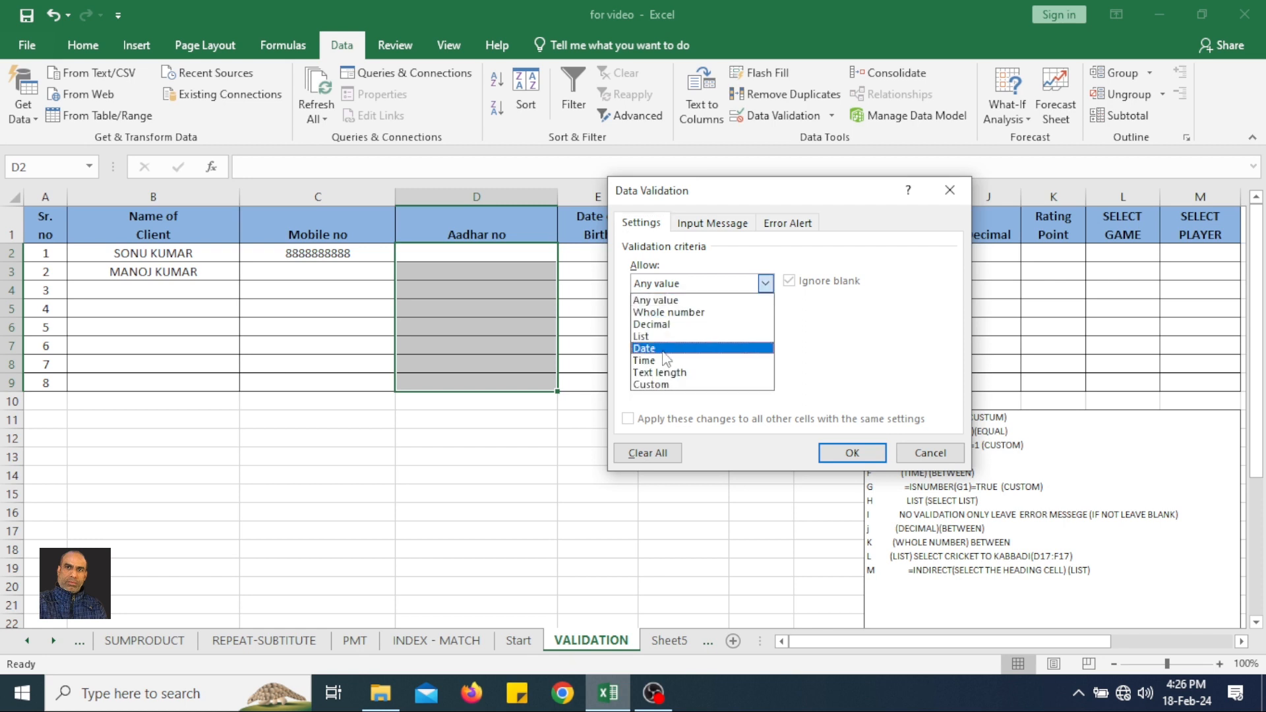
{"action": "left_click", "coordinate": [665, 386]}
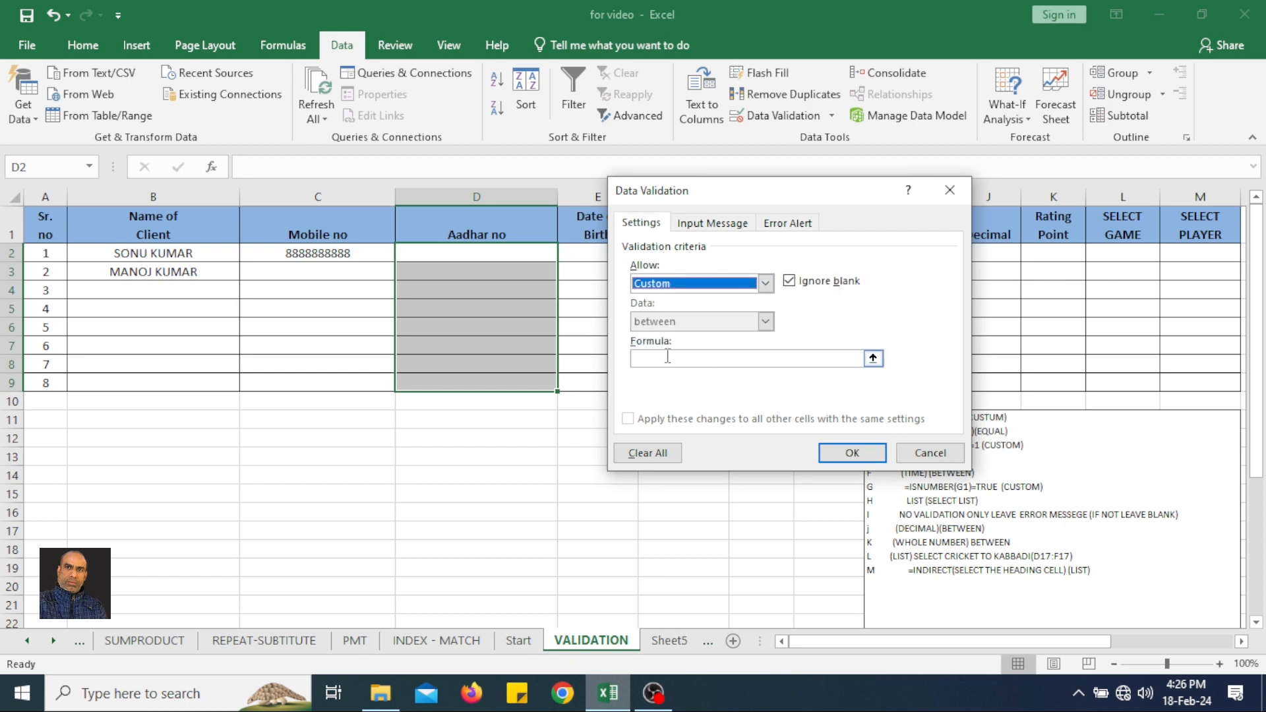
{"action": "left_click", "coordinate": [666, 359]}
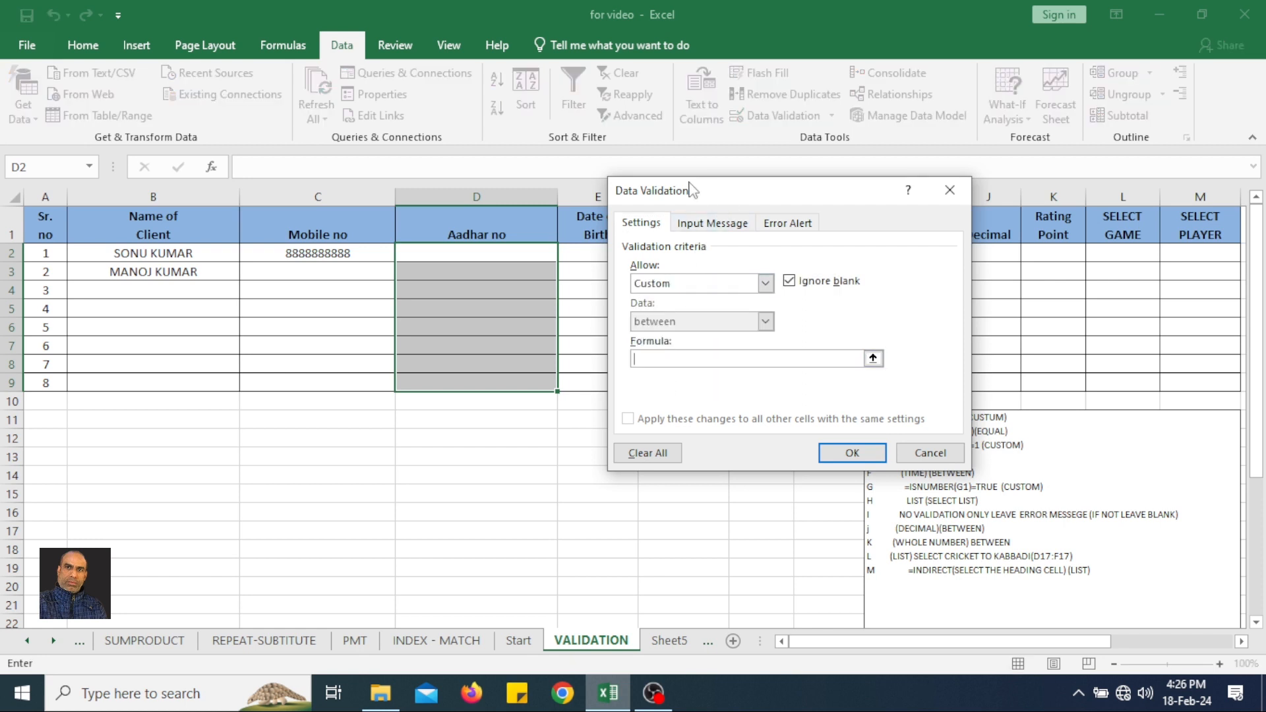
{"action": "left_click_drag", "start_coordinate": [710, 198], "coordinate": [684, 158]}
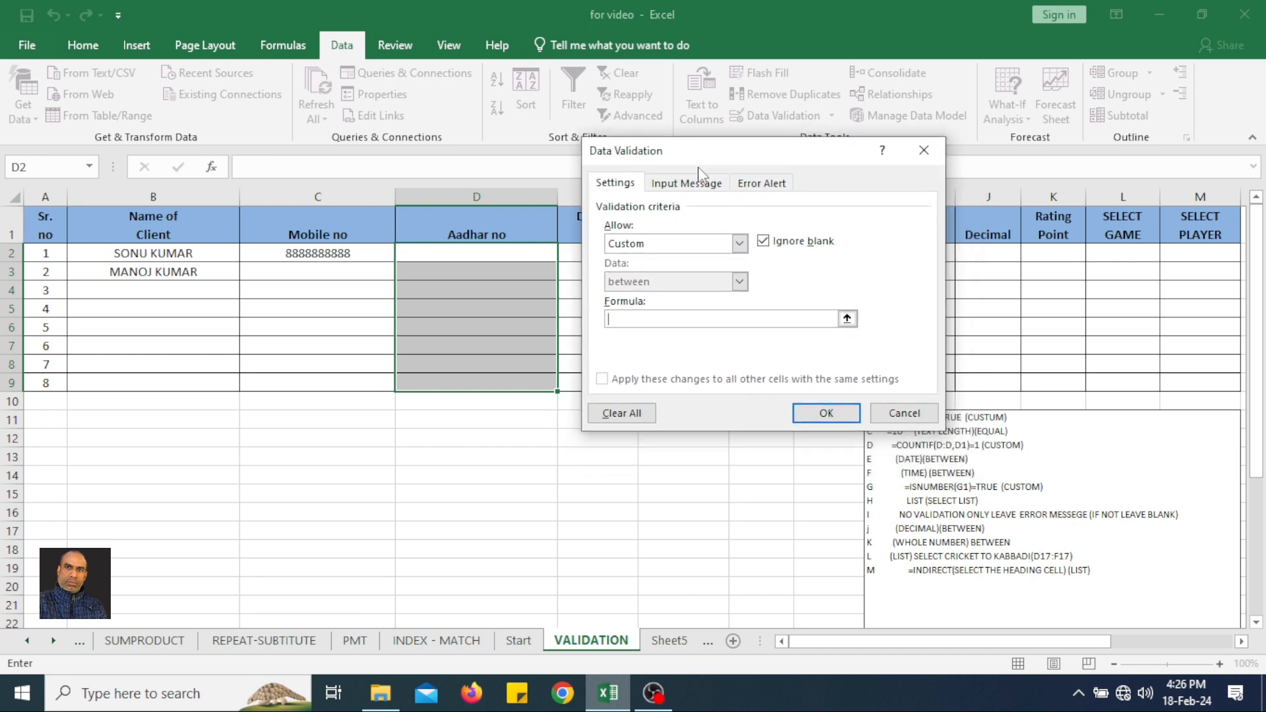
Enter the validation formula =COUNTIF(D:D,D2)=1 to block duplicates, and apply the rule.
{"action": "type", "text": "=CO"}
{"action": "type", "text": "D"}
{"action": "key", "text": "BackSpace"}
{"action": "type", "text": "F("}
{"action": "left_click", "coordinate": [486, 198]}
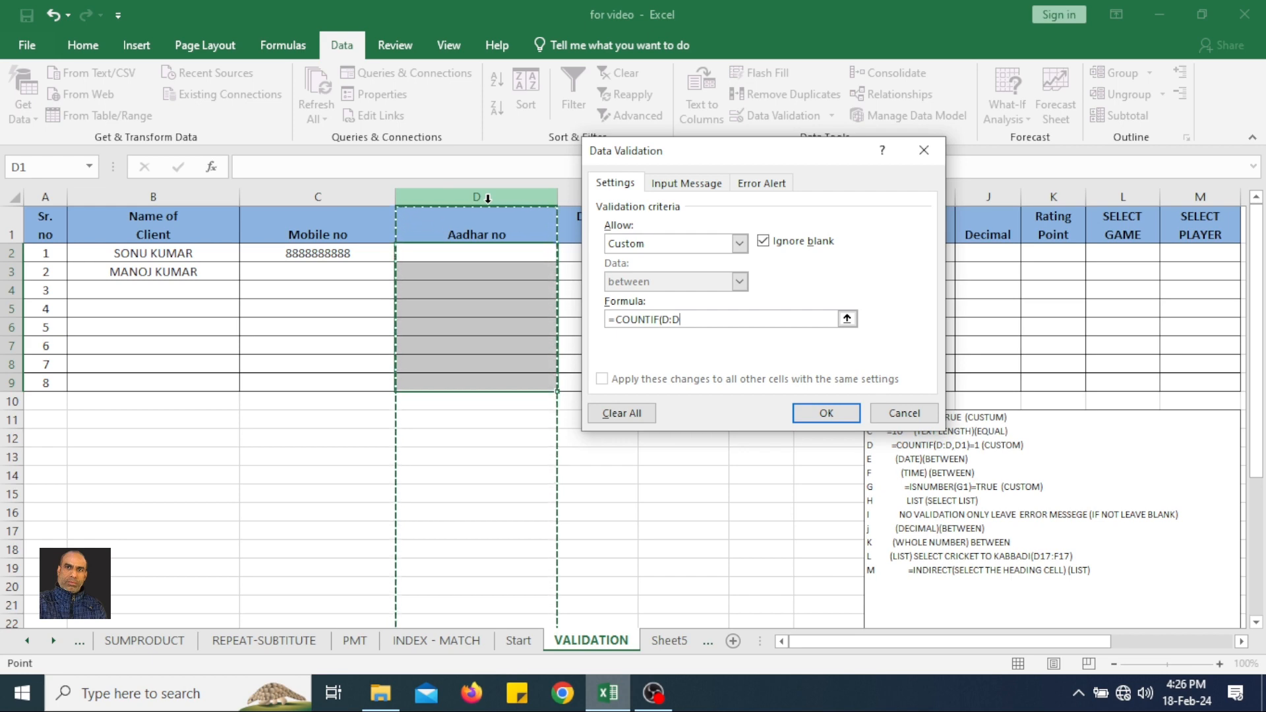
{"action": "type", "text": ","}
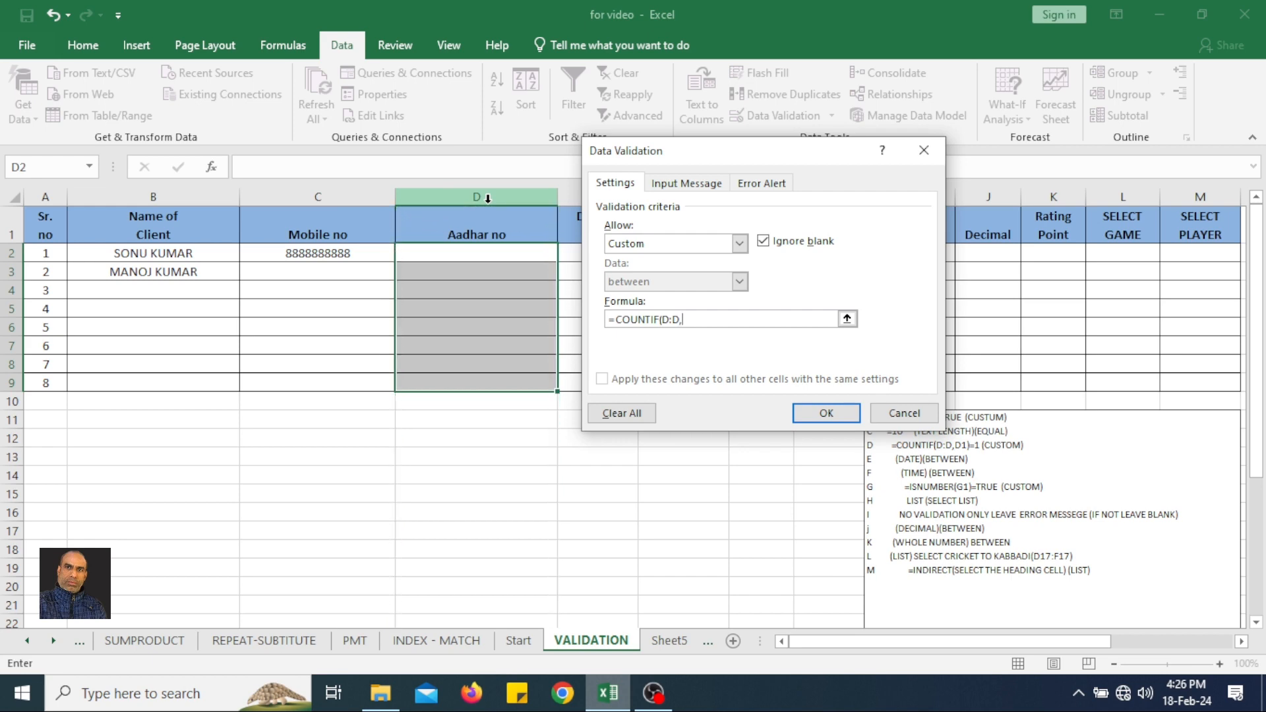
{"action": "type", "text": "D2"}
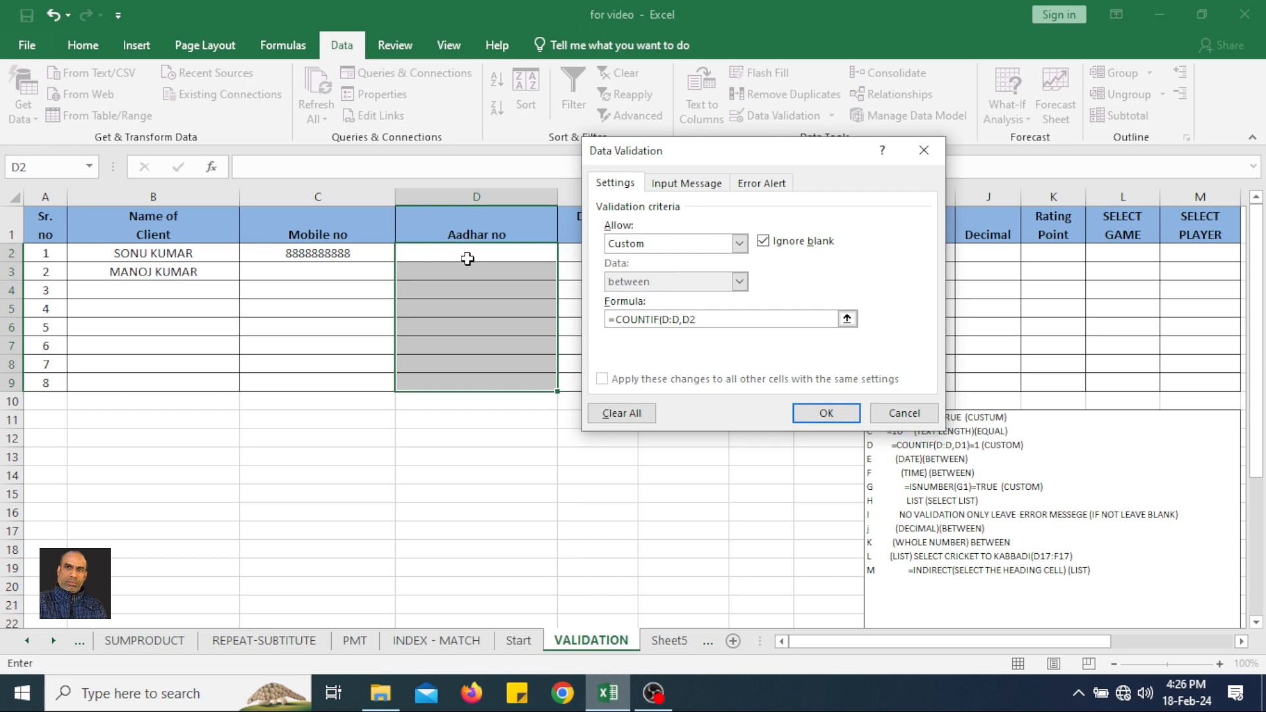
{"action": "type", "text": ")=1"}
{"action": "left_click", "coordinate": [811, 412]}
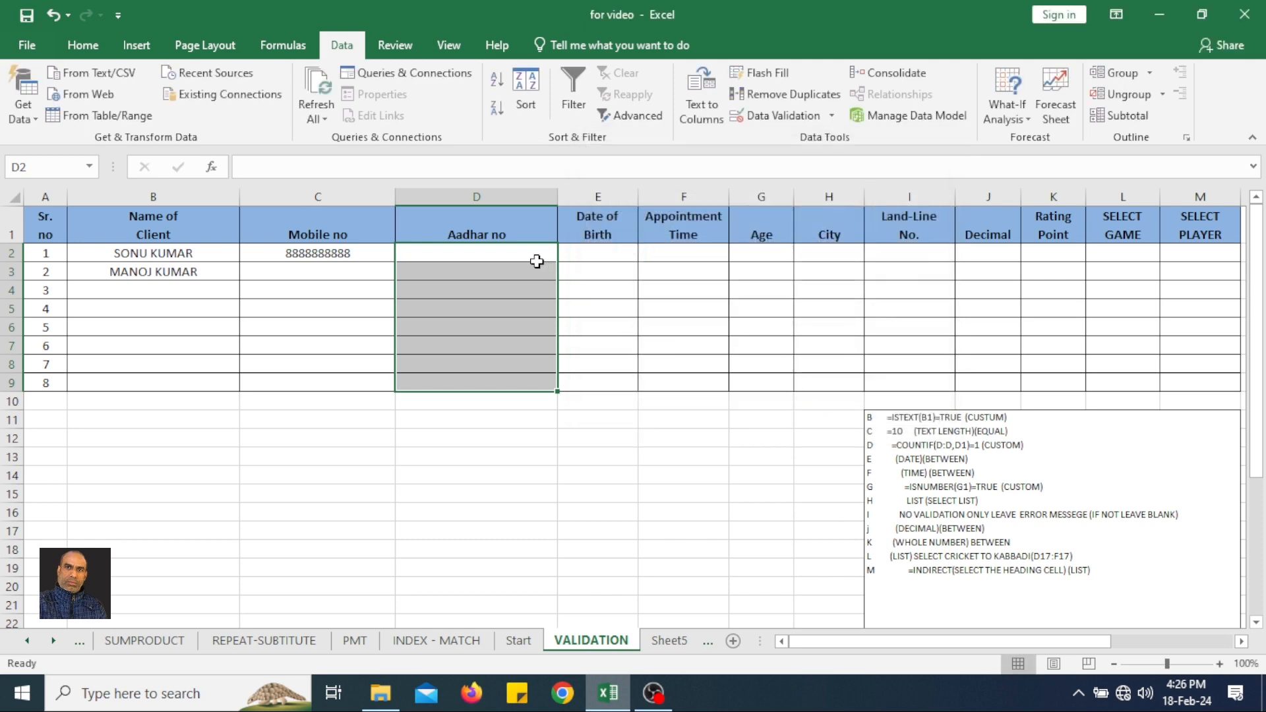
Enter a four-digit sample Aadhar number in D2.
{"action": "left_click", "coordinate": [531, 256]}
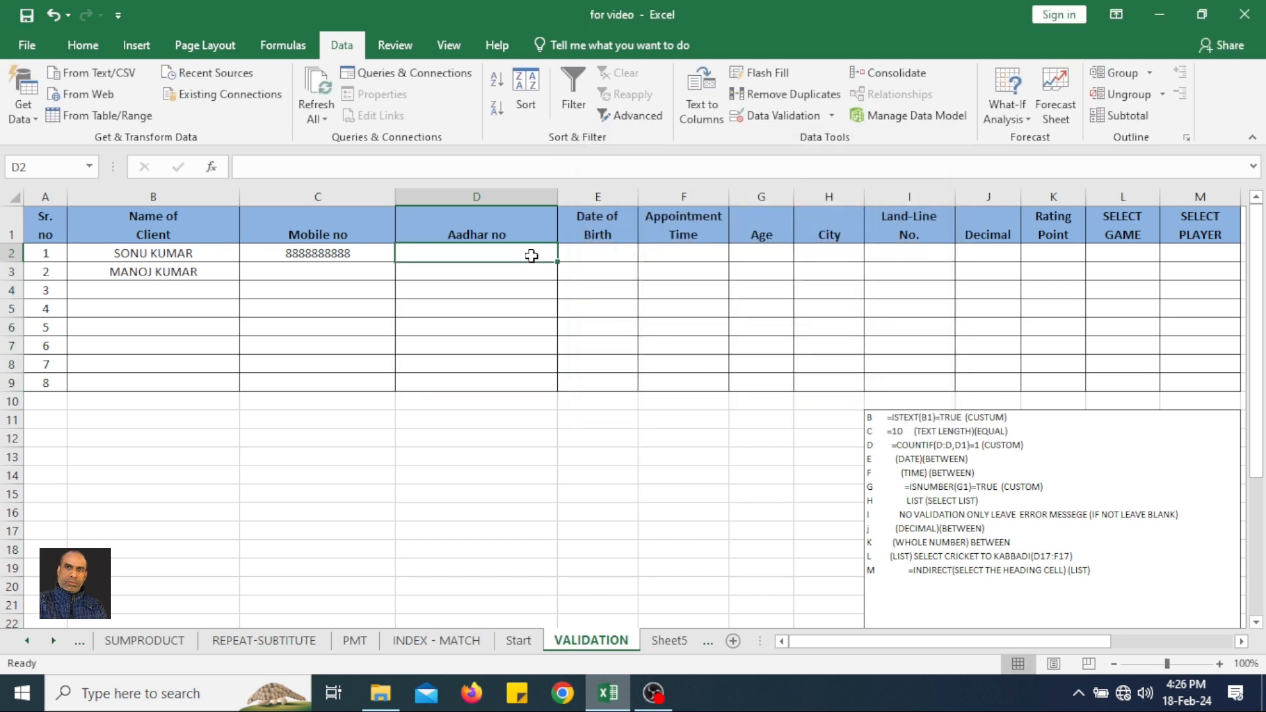
{"action": "type", "text": "5656"}
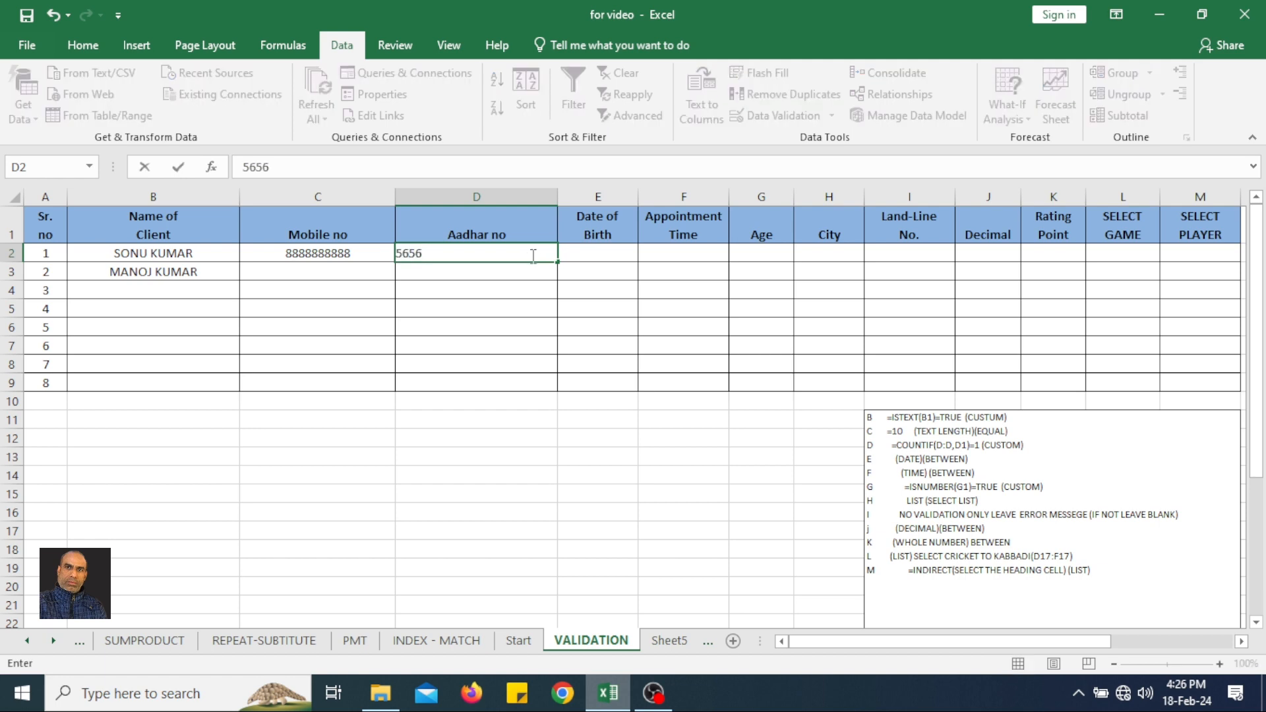
{"action": "key", "text": "Return"}
Test the uniqueness rule by repeating D2's number in D3, and replace the duplicate with a different five-digit number.
{"action": "type", "text": "5656"}
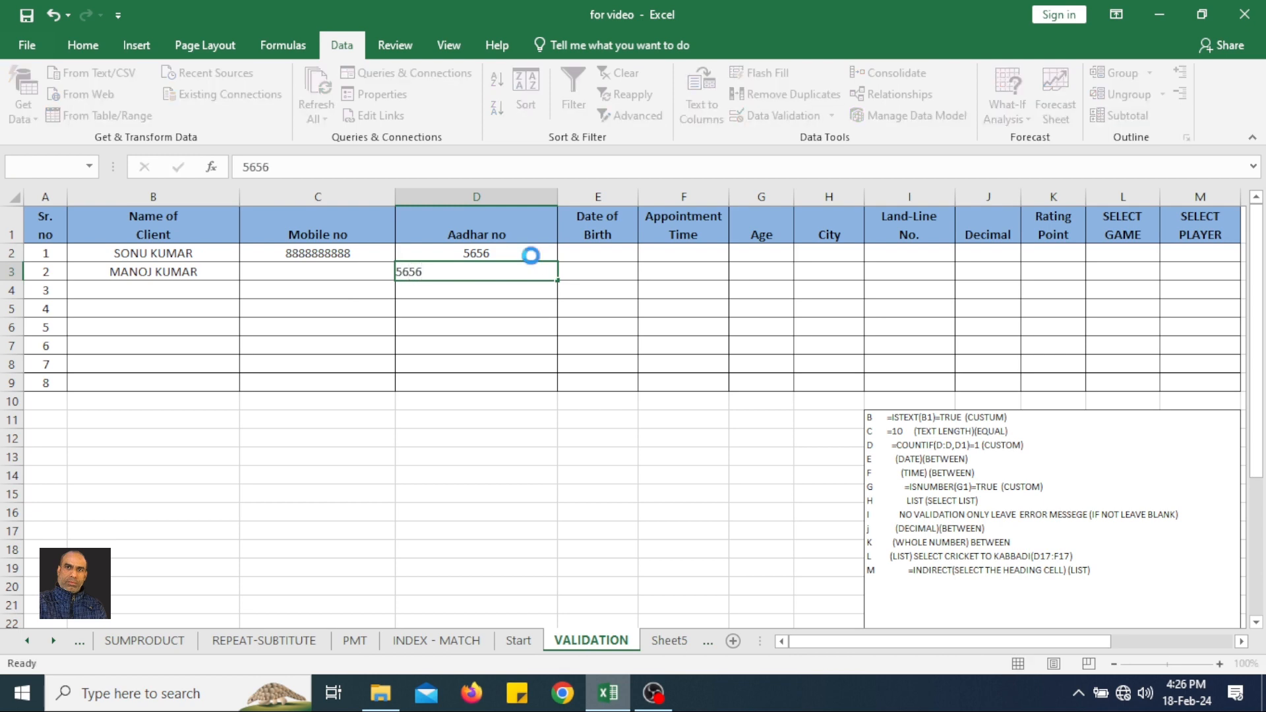
{"action": "left_click", "coordinate": [531, 255]}
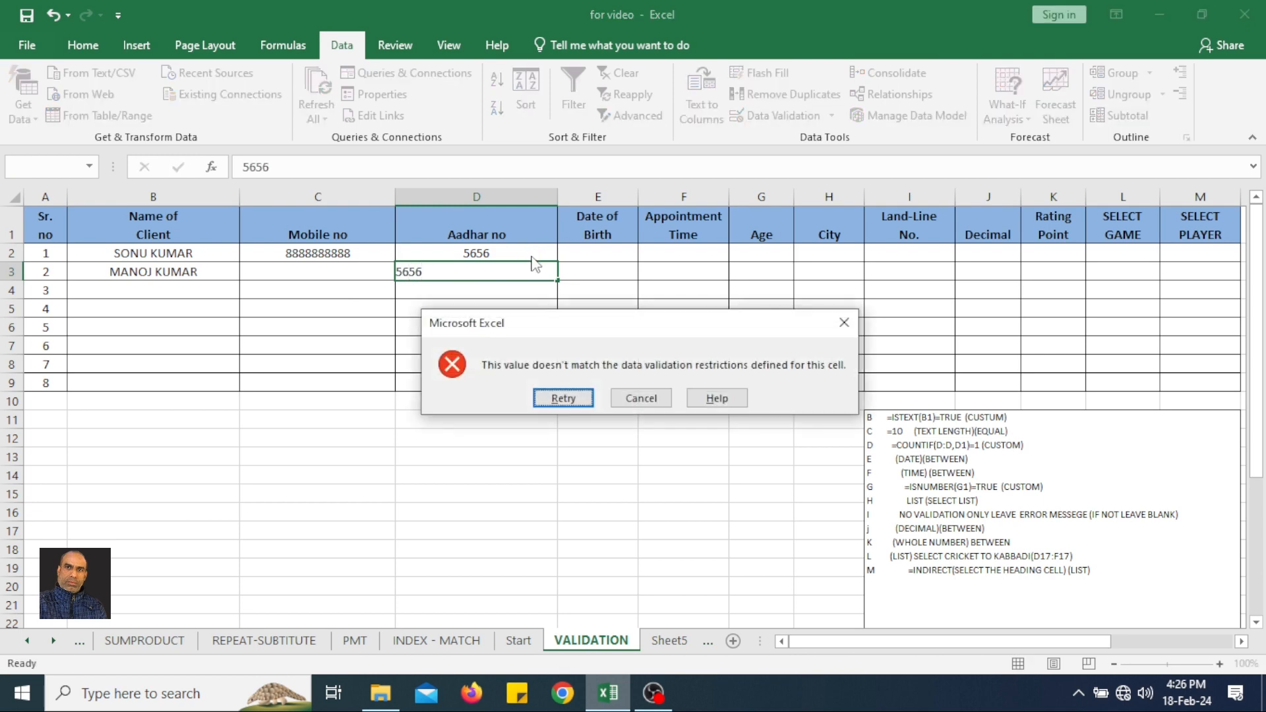
{"action": "key", "text": "Return"}
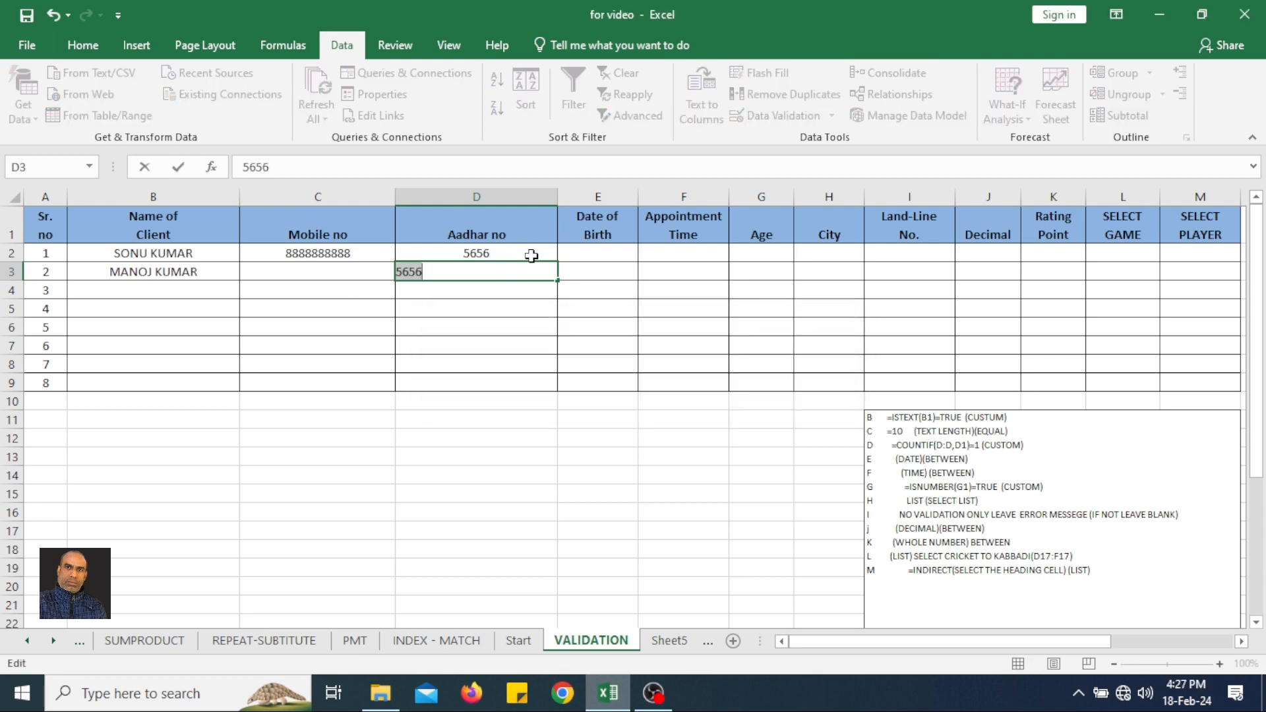
{"action": "type", "text": "77776"}
{"action": "key", "text": "Return"}
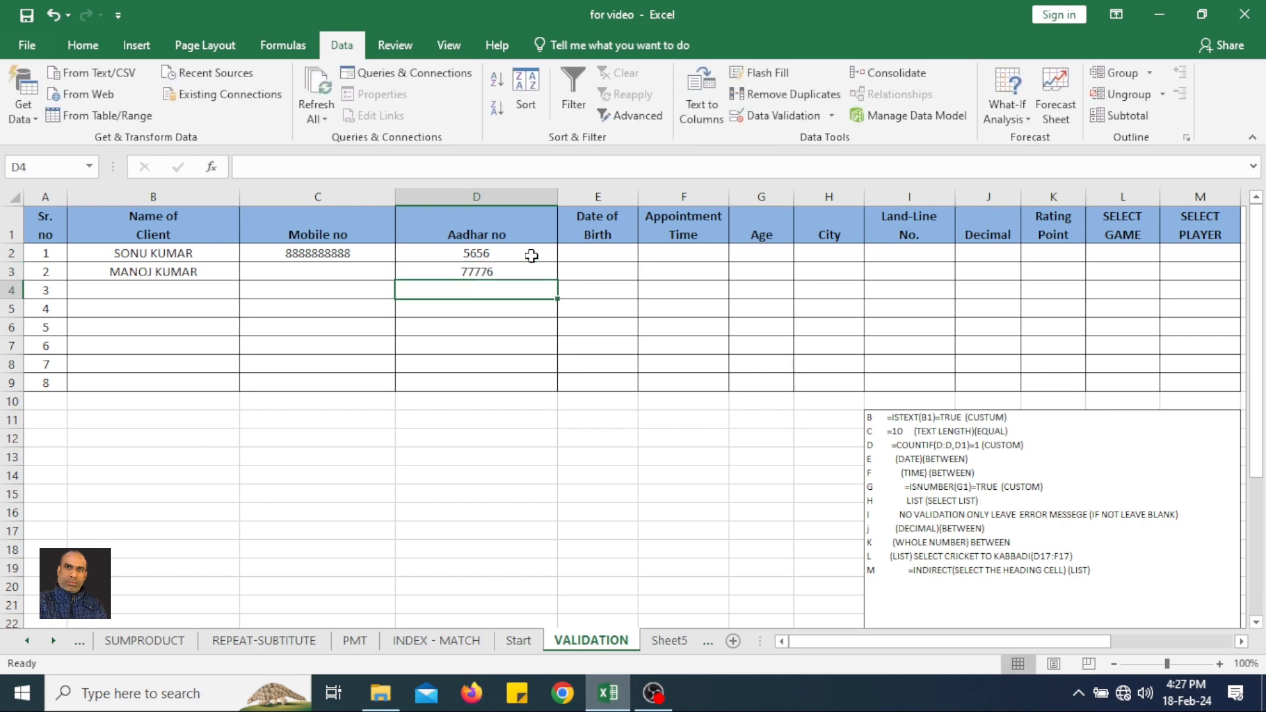
Give the validation rule of D2:D9 an error alert with the title ERROE.
{"action": "left_click_drag", "start_coordinate": [531, 255], "coordinate": [519, 385]}
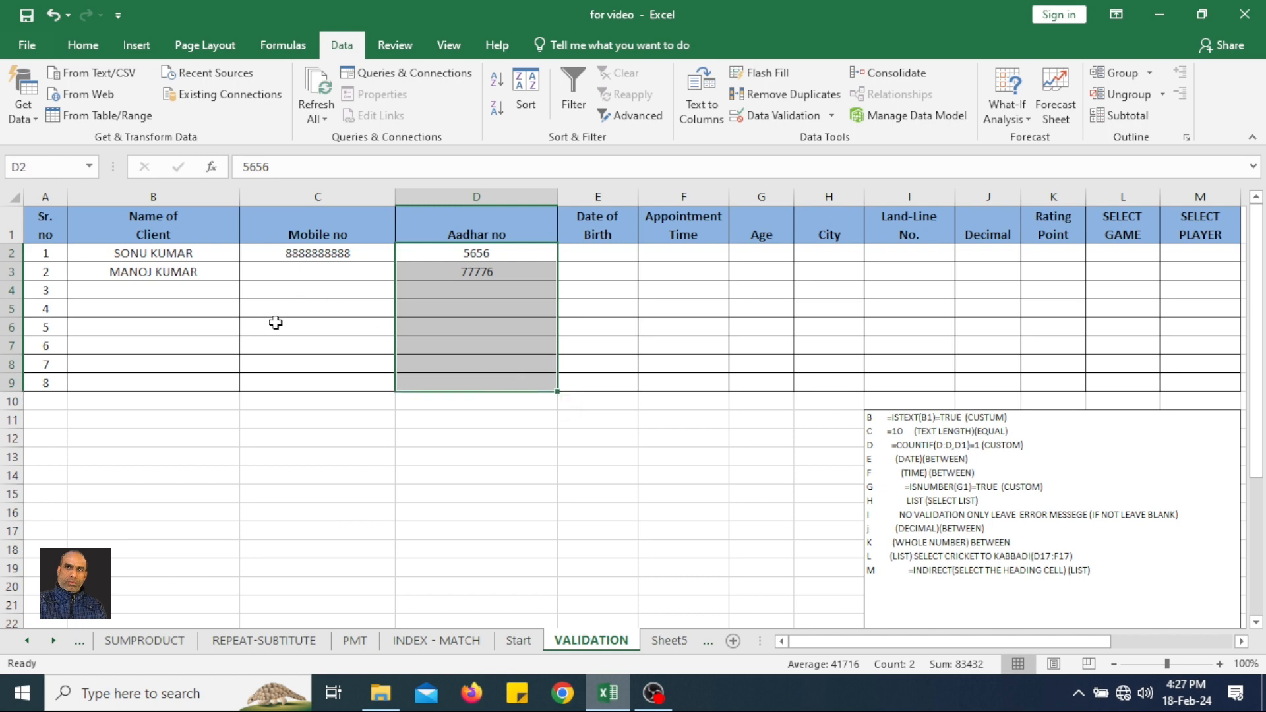
{"action": "left_click", "coordinate": [748, 115]}
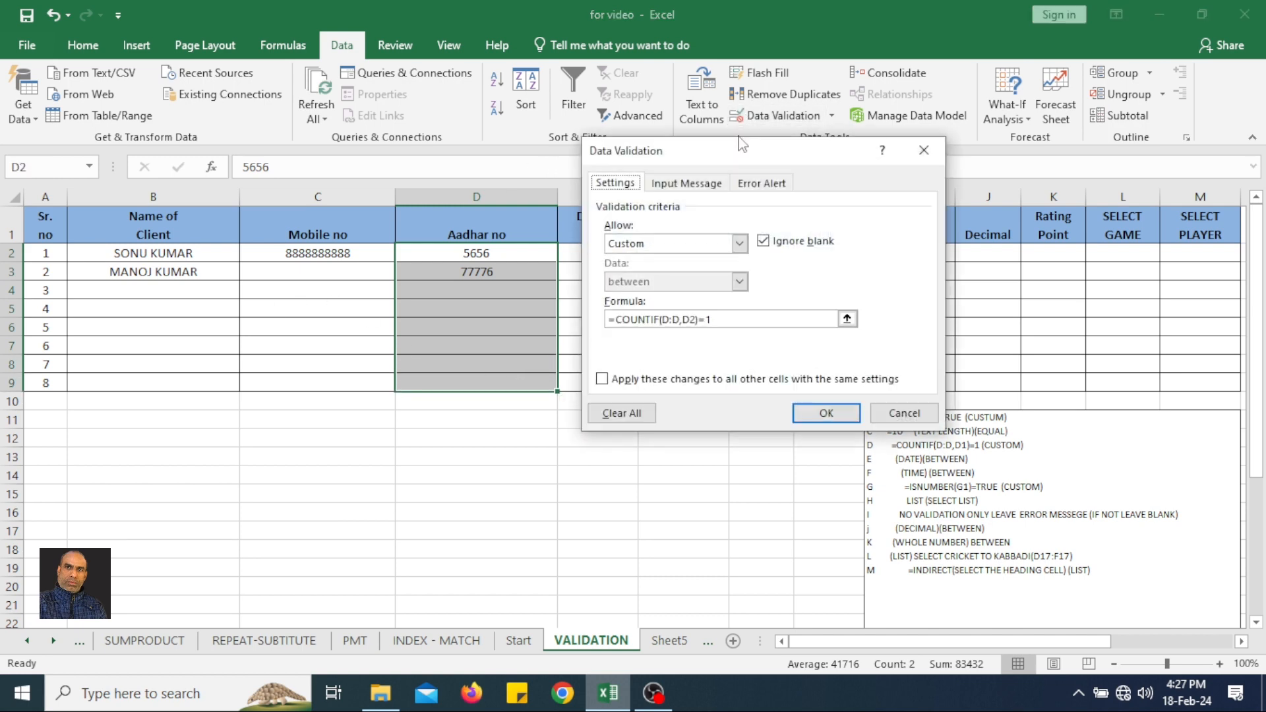
{"action": "left_click", "coordinate": [750, 185]}
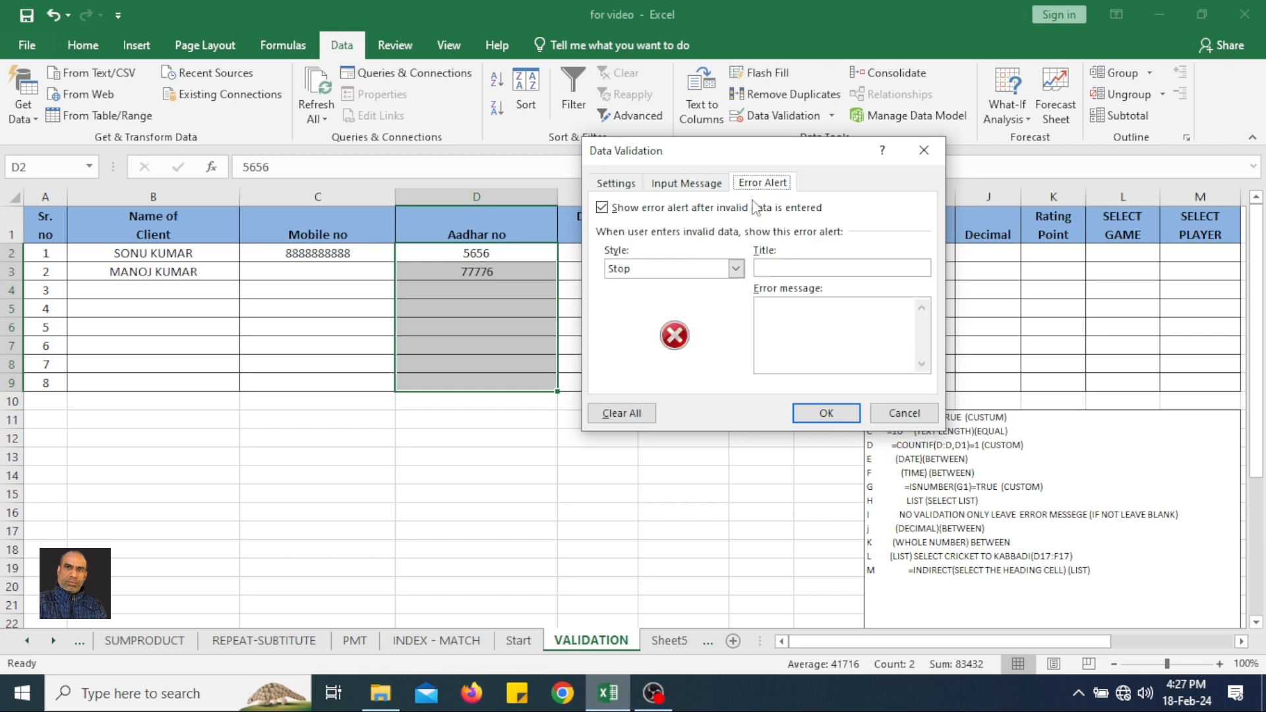
{"action": "left_click", "coordinate": [782, 266]}
{"action": "type", "text": "ERROE"}
Set the error message to NUMBER ALREADY ENTERED and apply the alert to the Aadhar no cells.
{"action": "left_click", "coordinate": [831, 314]}
{"action": "type", "text": "NUMBER ALR"}
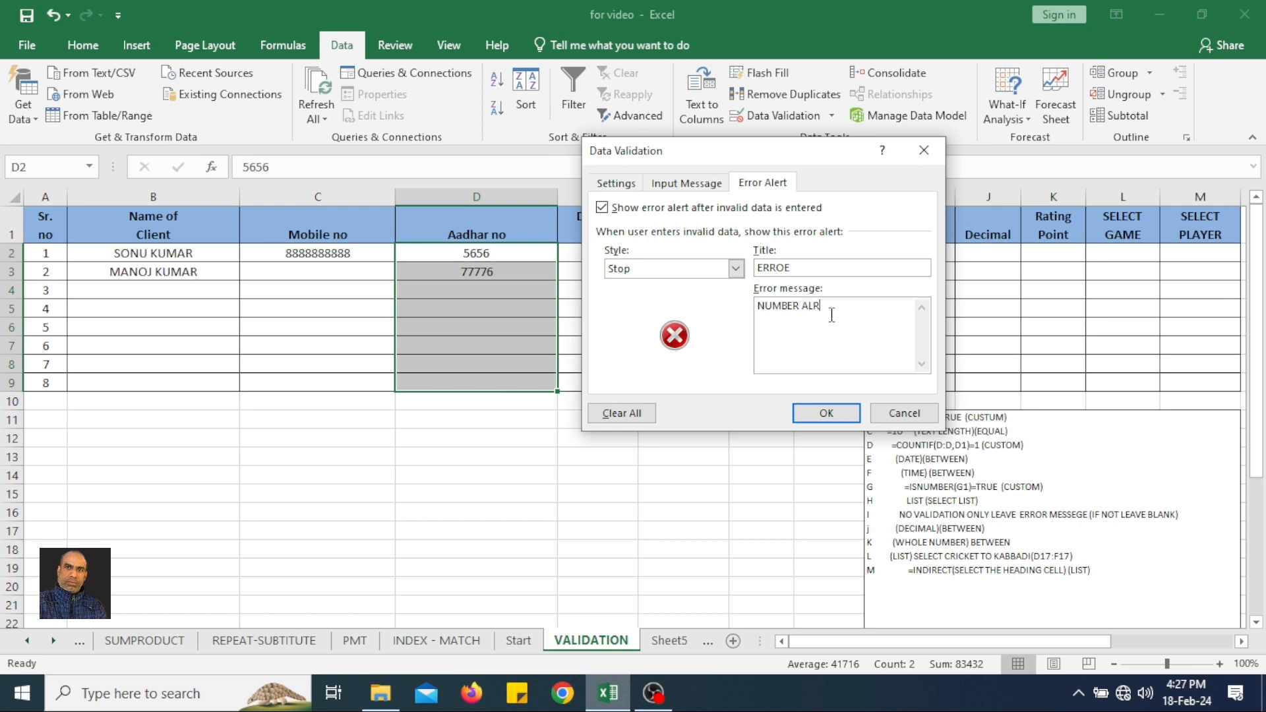
{"action": "type", "text": "EADY ENTERED"}
{"action": "left_click", "coordinate": [805, 406]}
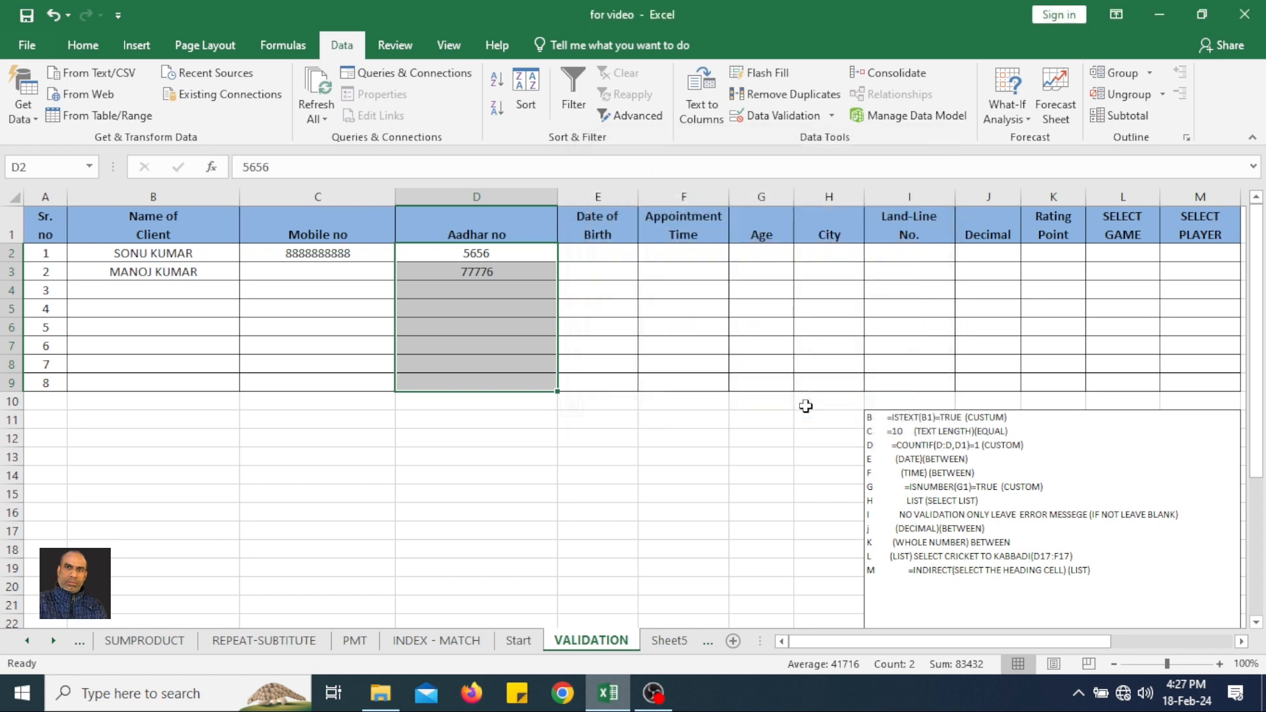
Test the custom error alert by repeating D2's number in D4, and choose to retry the entry.
{"action": "left_click", "coordinate": [476, 292]}
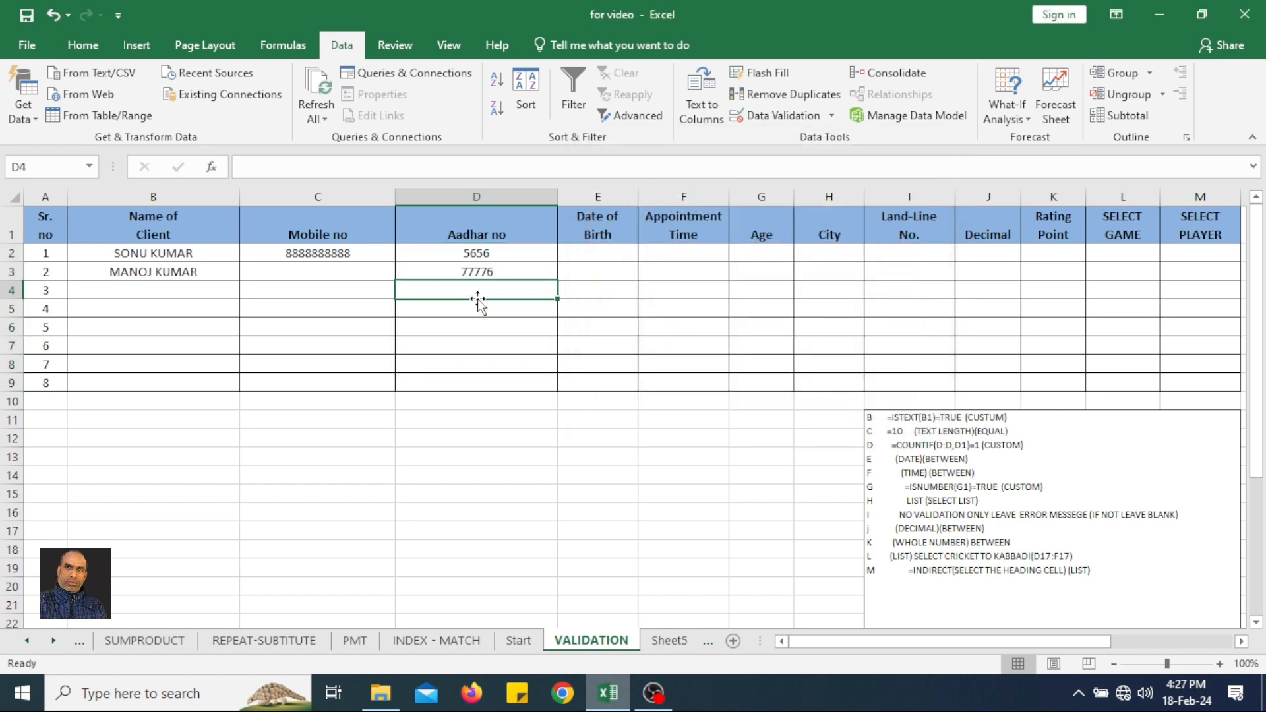
{"action": "type", "text": "565"}
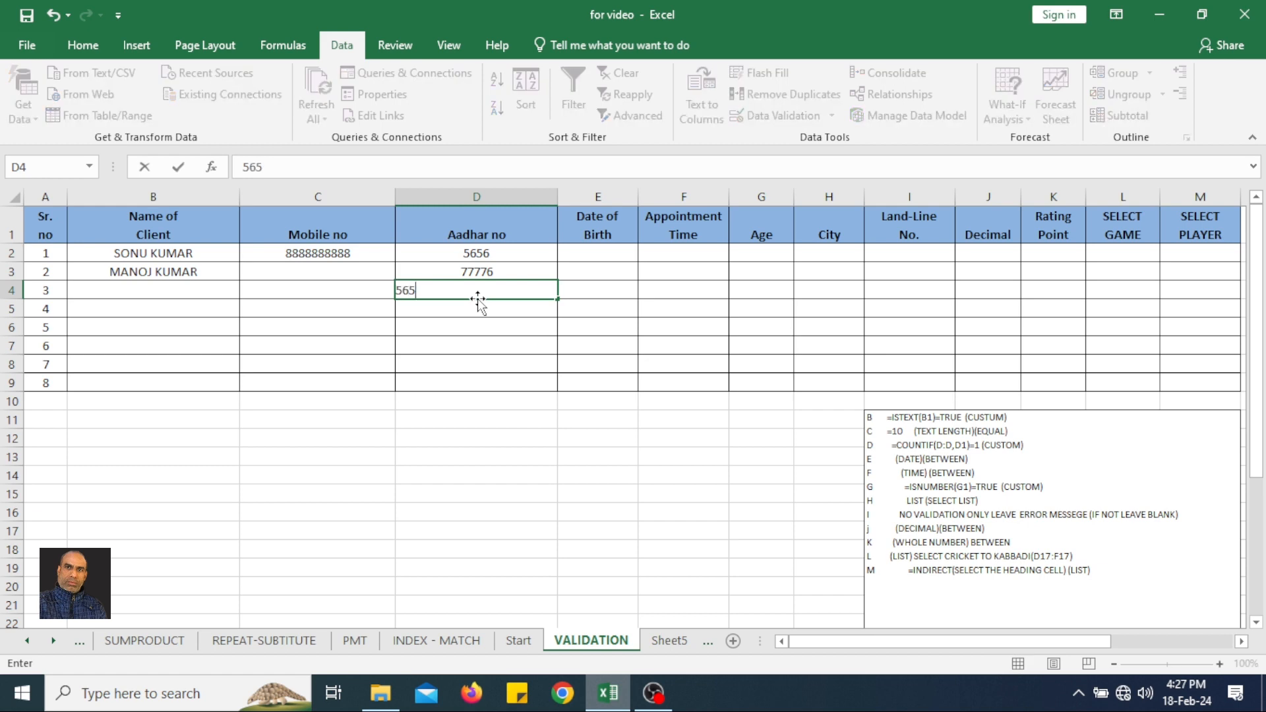
{"action": "key", "text": "BackSpace"}
{"action": "type", "text": "56"}
{"action": "key", "text": "Return"}
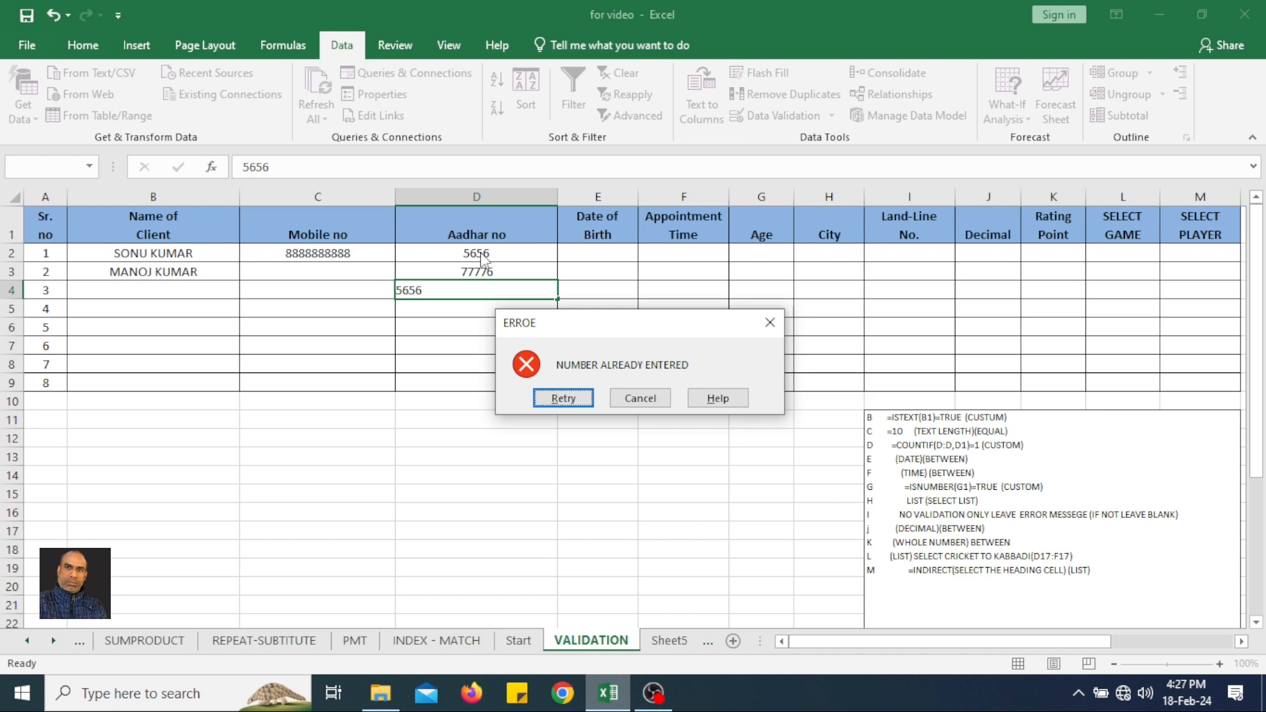
{"action": "left_click", "coordinate": [560, 398]}
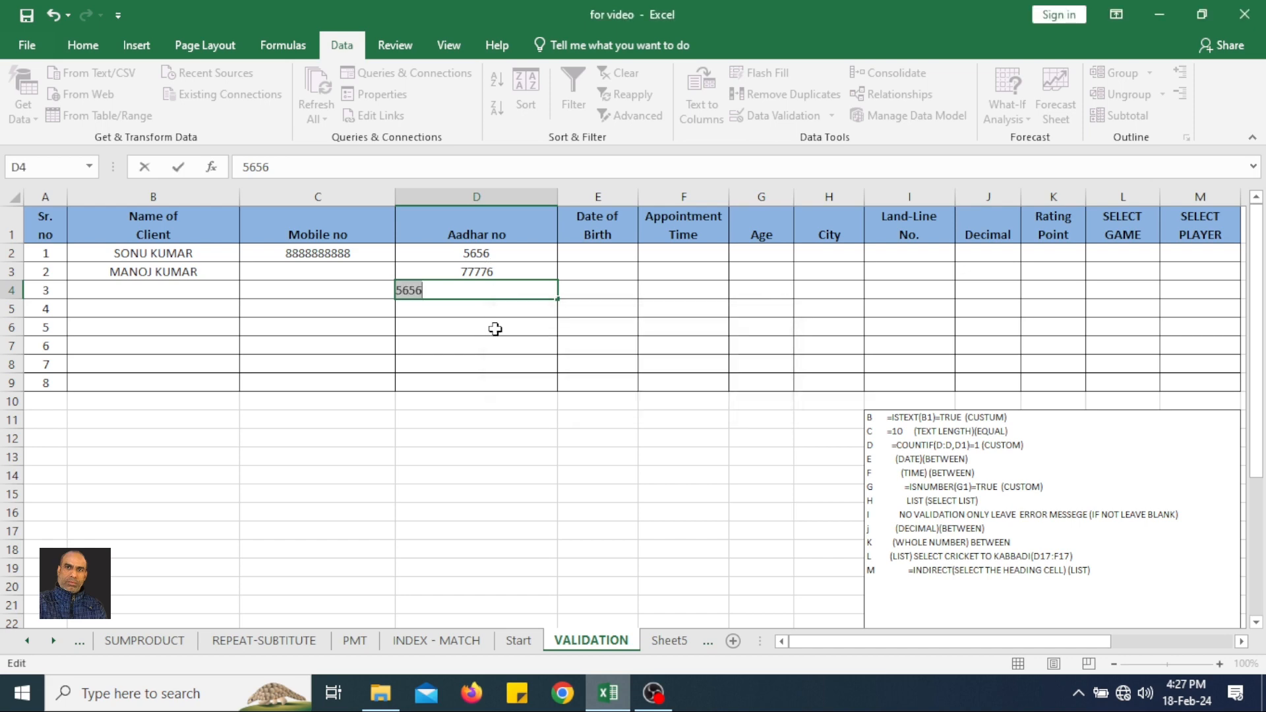
Make the number in D4 unique by appending four more digits, and enter it.
{"action": "left_click", "coordinate": [477, 293]}
{"action": "type", "text": "3434"}
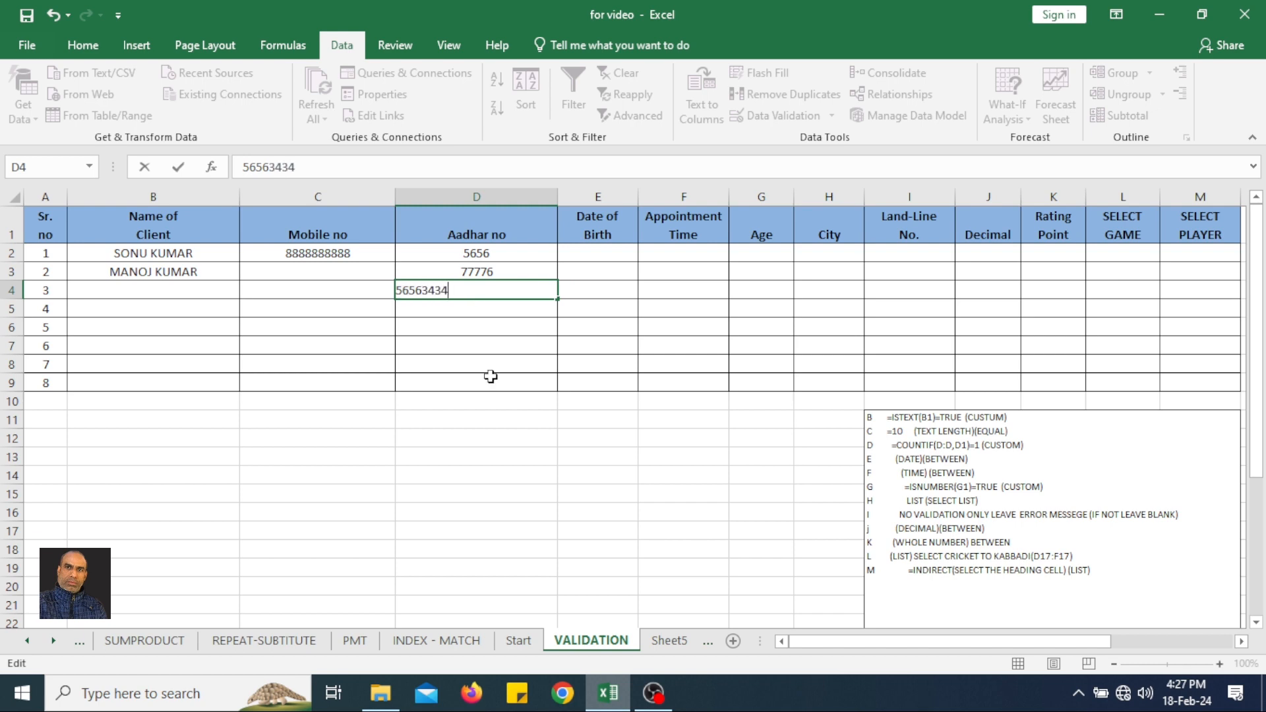
{"action": "key", "text": "Return"}
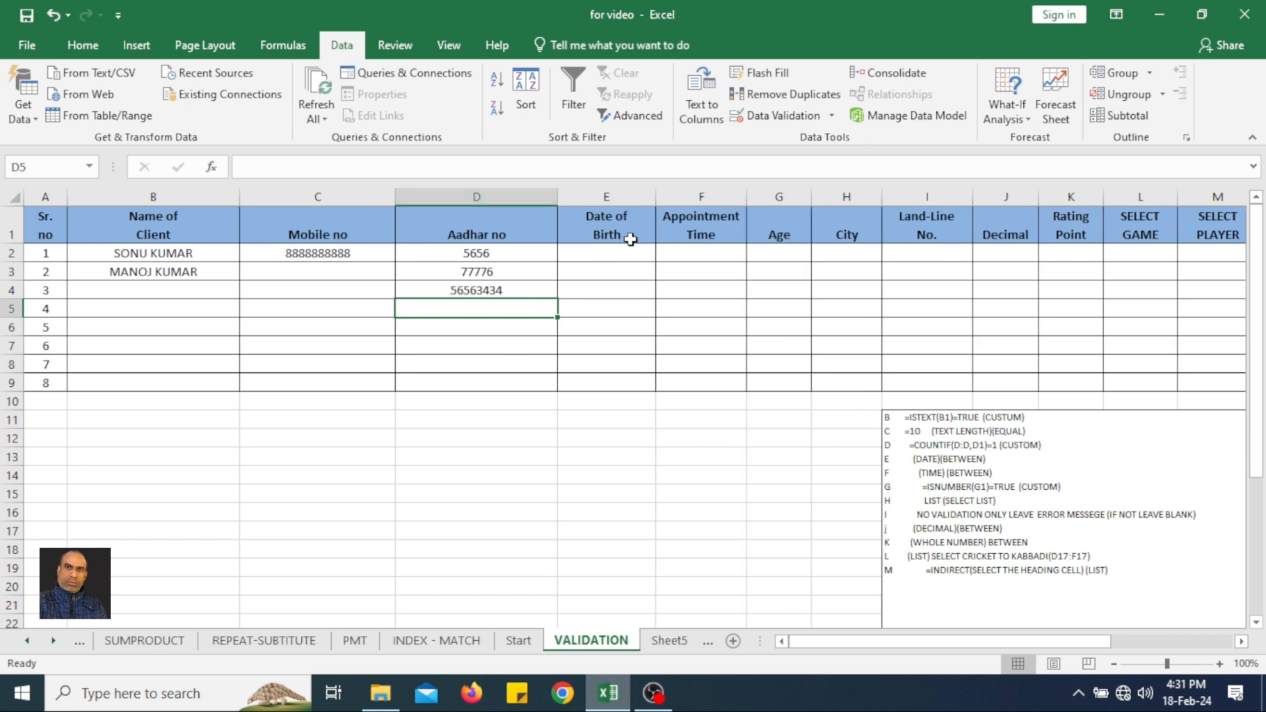
Start a data validation rule for the Date of Birth cells E2:E9 that allows only Date values.
{"action": "left_click_drag", "start_coordinate": [628, 247], "coordinate": [608, 380]}
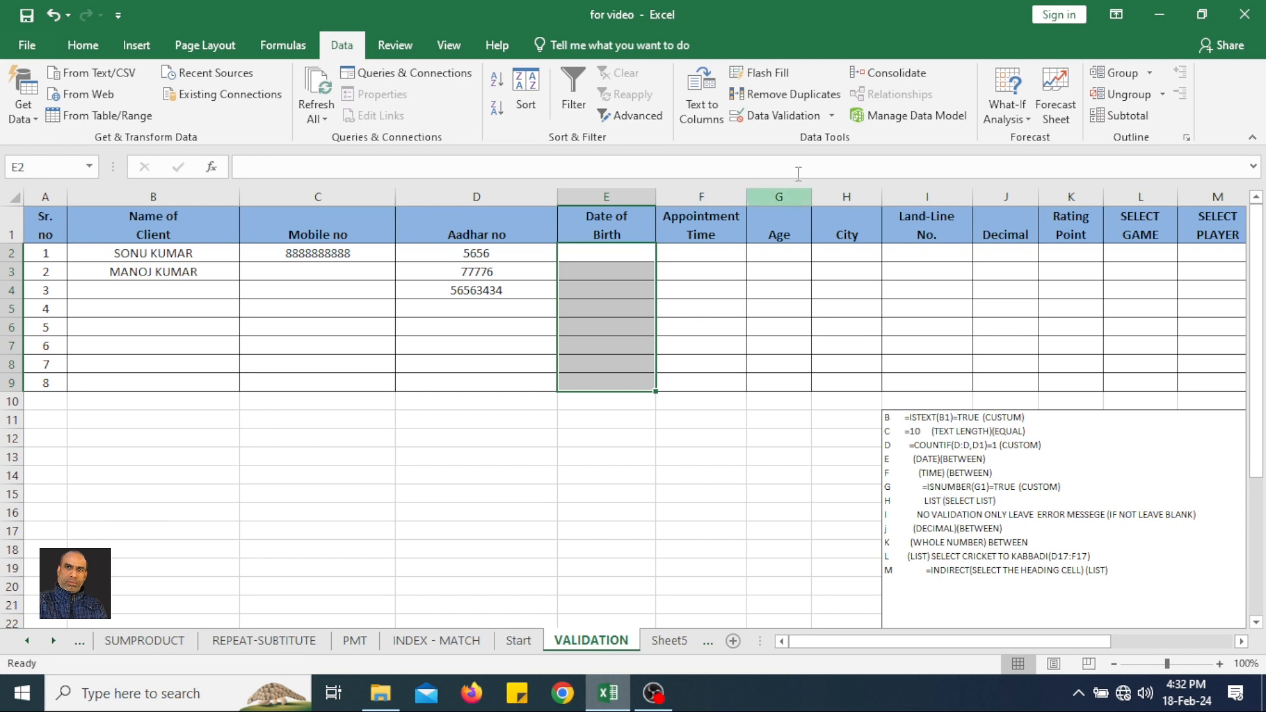
{"action": "left_click", "coordinate": [804, 122]}
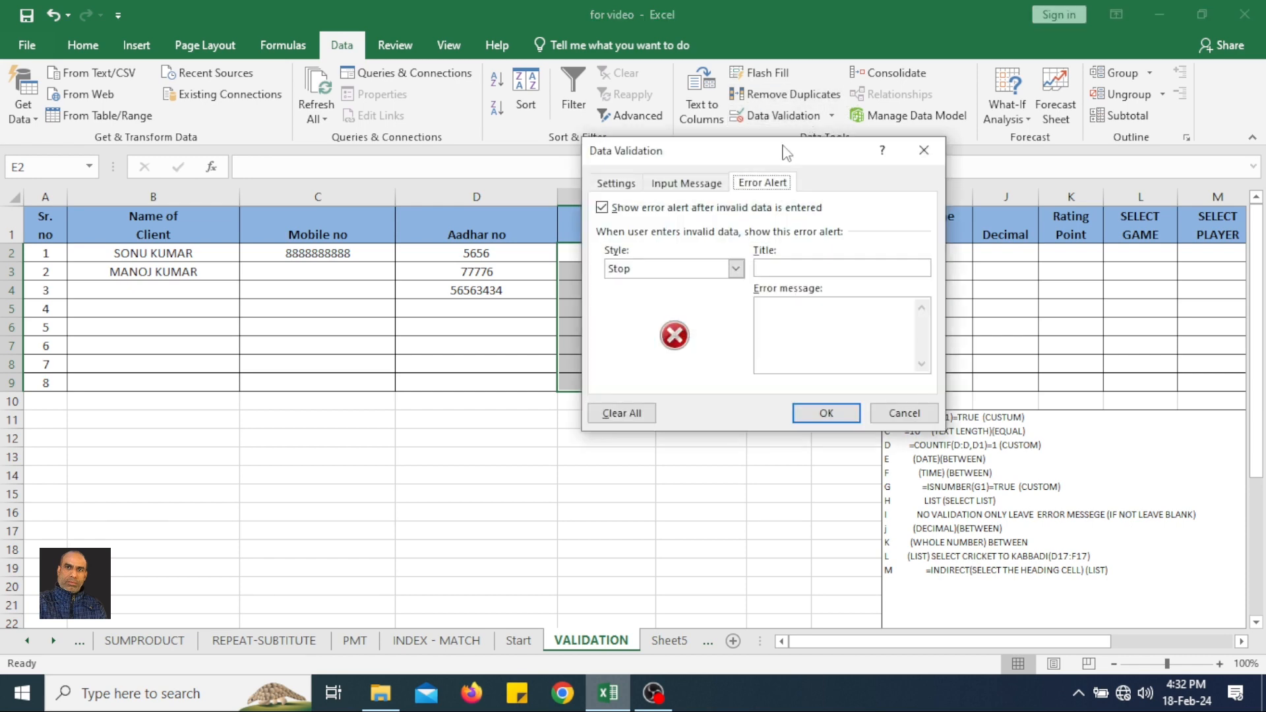
{"action": "left_click_drag", "start_coordinate": [785, 151], "coordinate": [902, 155]}
{"action": "left_click", "coordinate": [746, 191]}
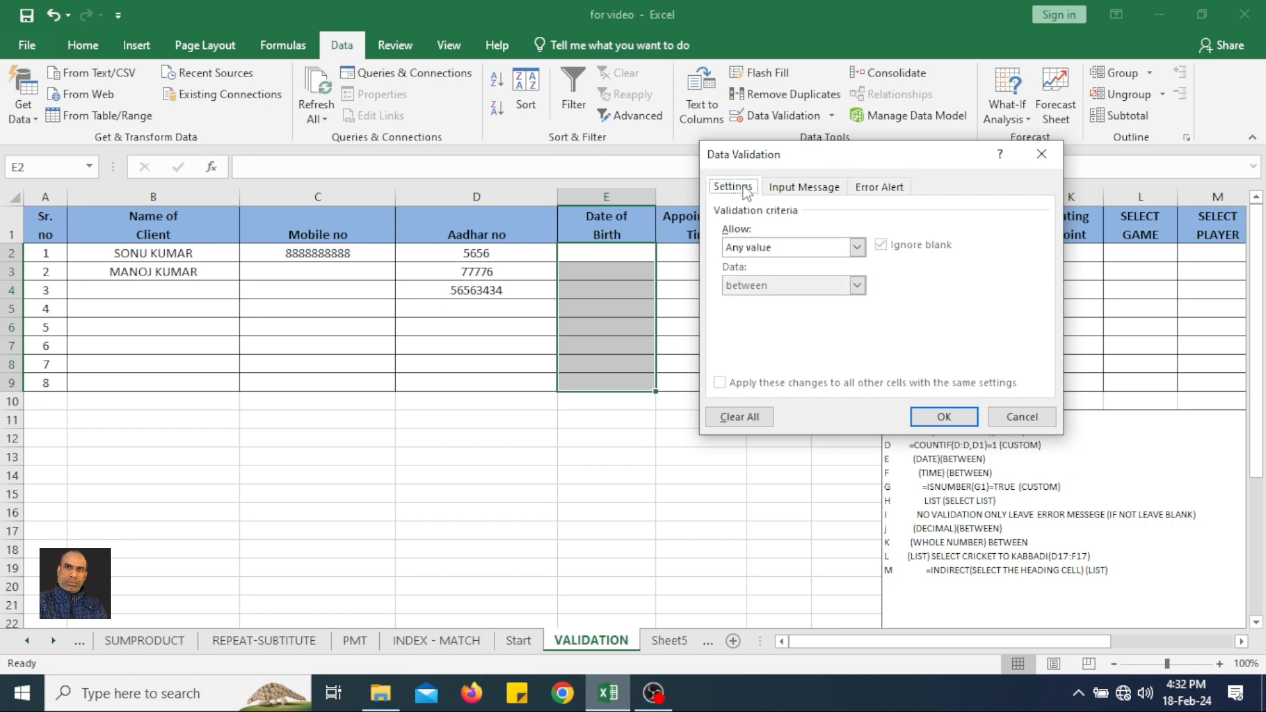
{"action": "left_click", "coordinate": [770, 250]}
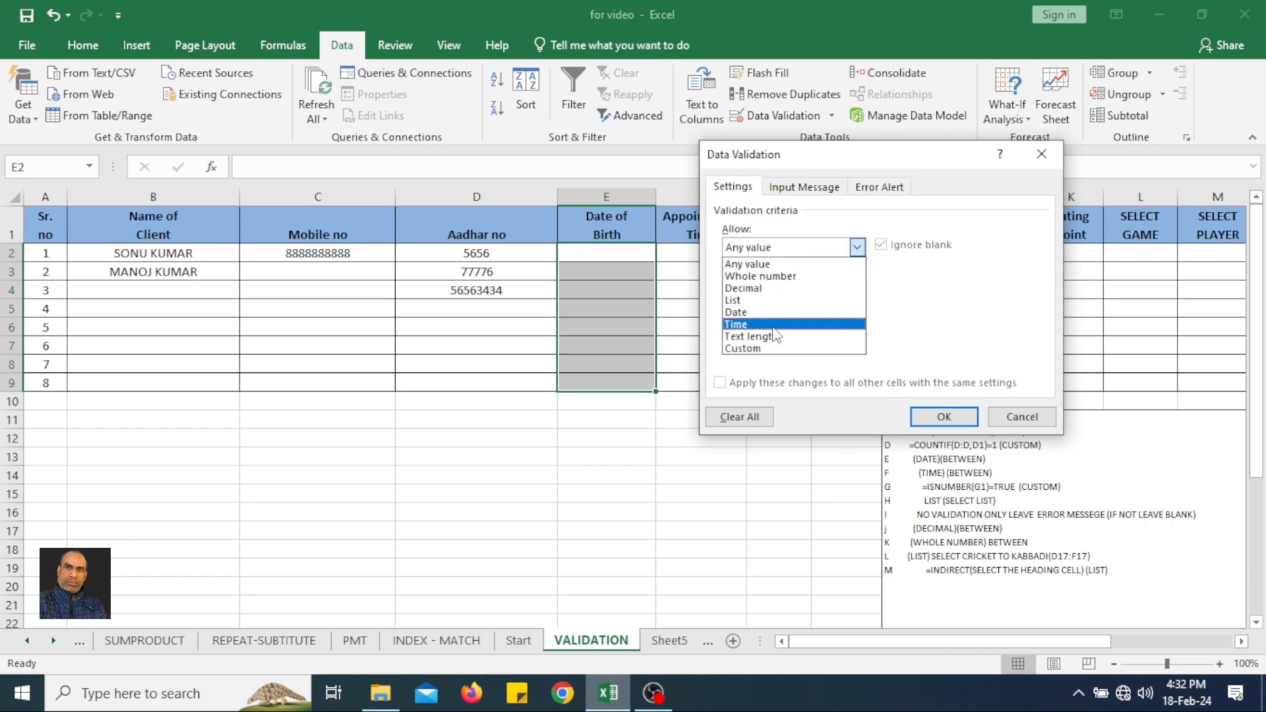
{"action": "left_click", "coordinate": [766, 301]}
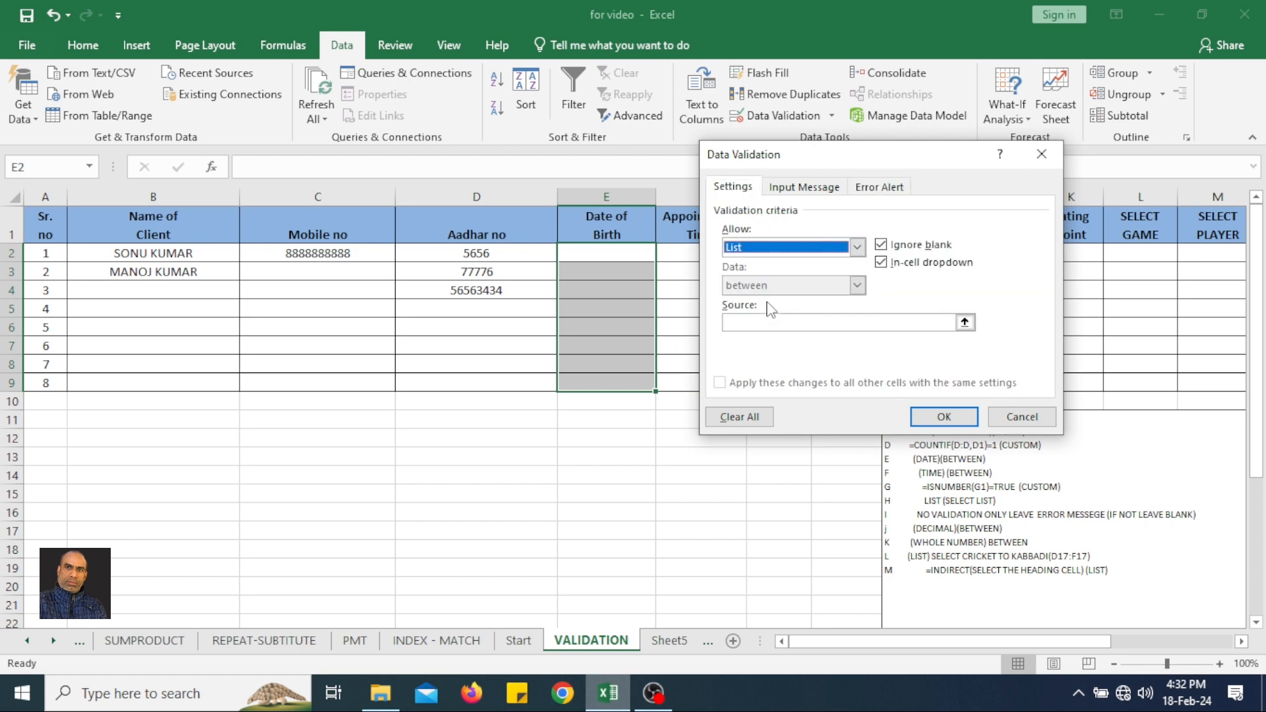
{"action": "left_click", "coordinate": [771, 249]}
{"action": "left_click", "coordinate": [747, 312]}
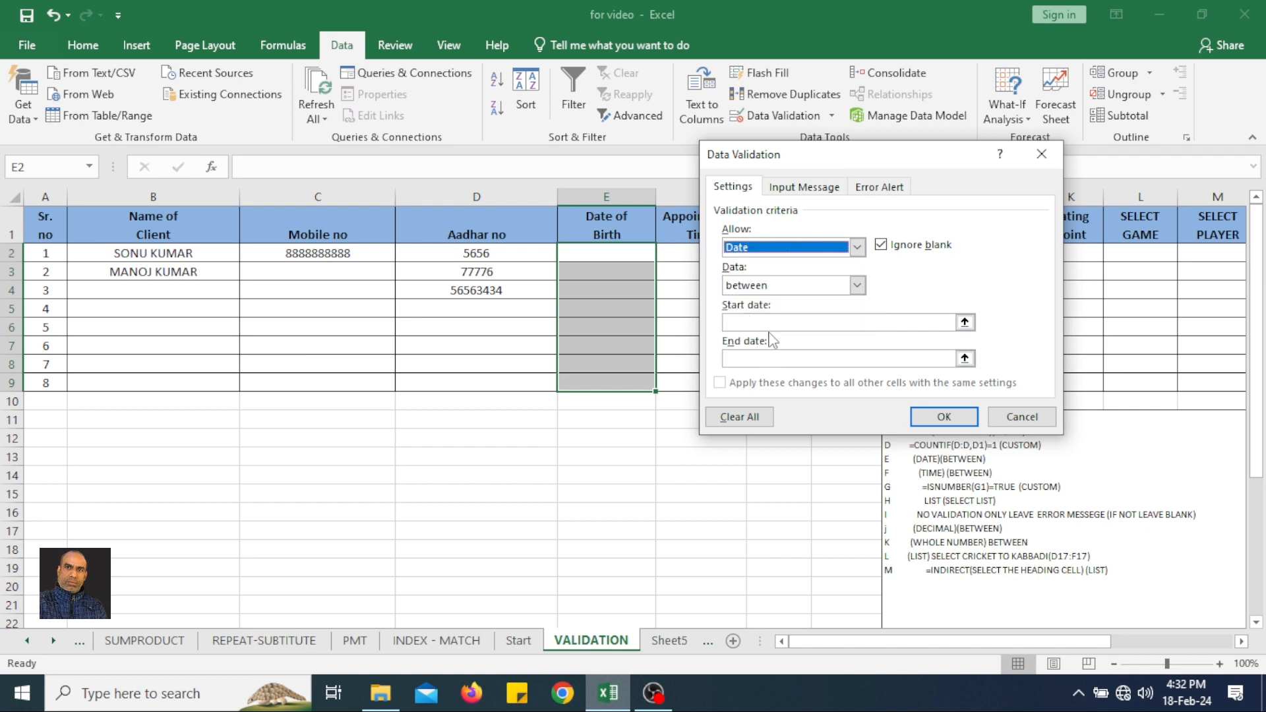
Limit the Date of Birth rule to dates between 1-1-2024 and 15-1-2024, and apply it.
{"action": "left_click", "coordinate": [770, 322]}
{"action": "left_click", "coordinate": [773, 358]}
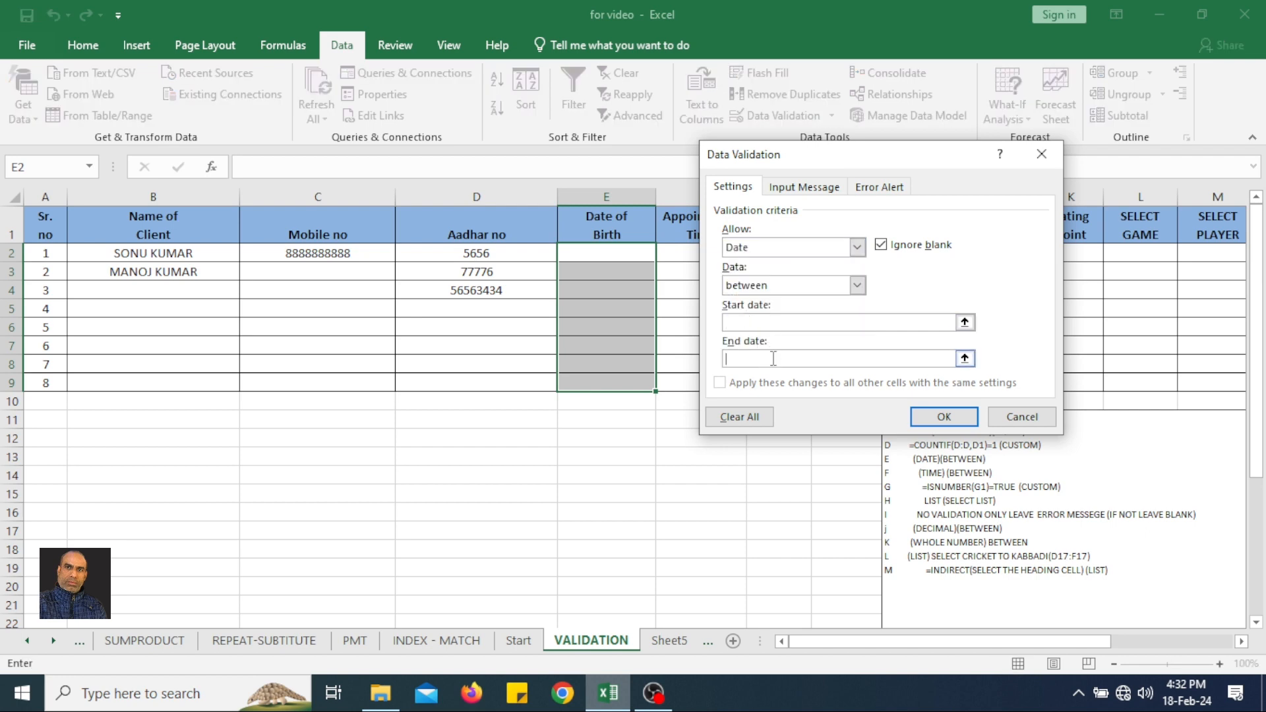
{"action": "left_click", "coordinate": [774, 323]}
{"action": "type", "text": "1-1-2024"}
{"action": "left_click", "coordinate": [753, 358]}
{"action": "type", "text": "15-1-2024"}
{"action": "left_click", "coordinate": [952, 418]}
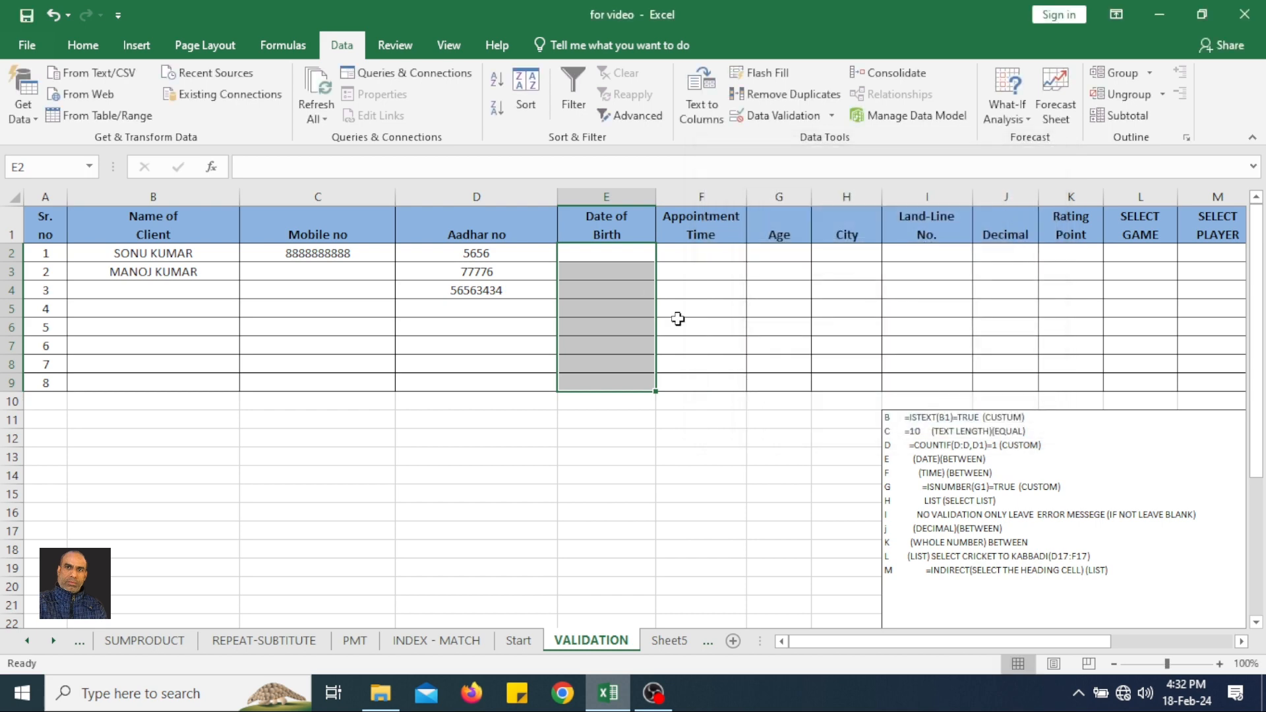
Enter a date of birth within the allowed range in E2.
{"action": "left_click", "coordinate": [625, 254]}
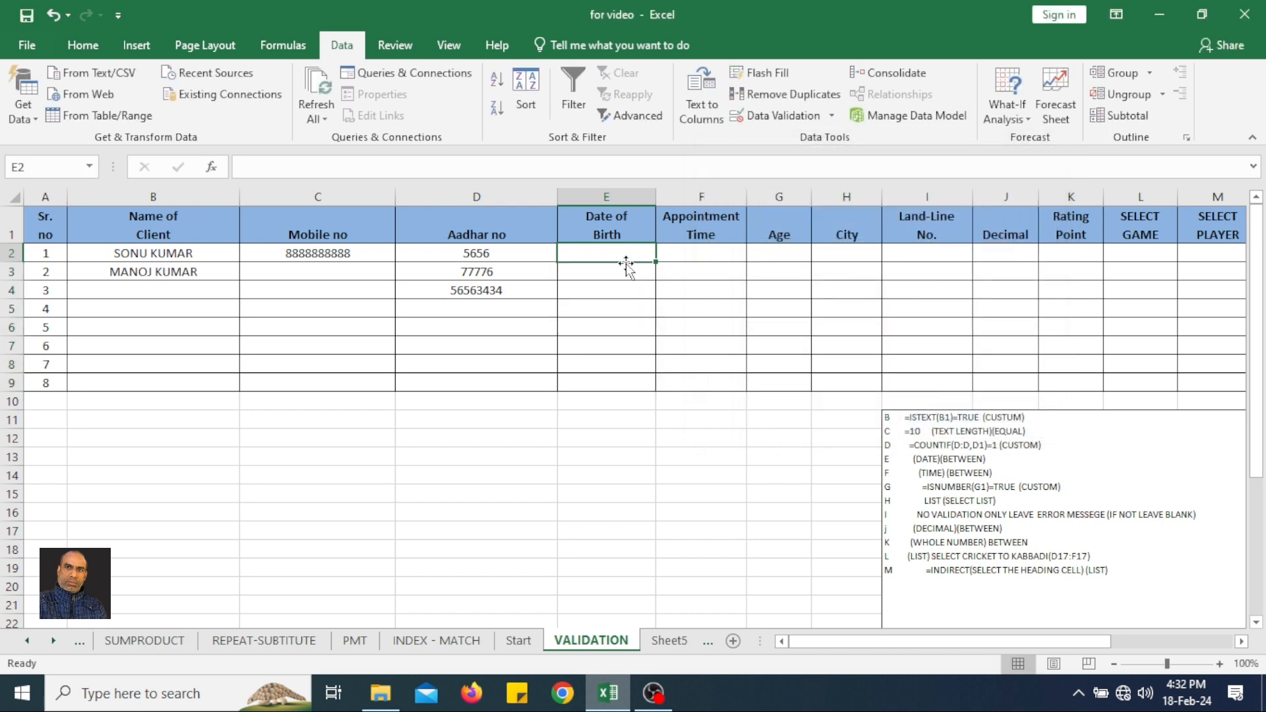
{"action": "type", "text": "5-1-"}
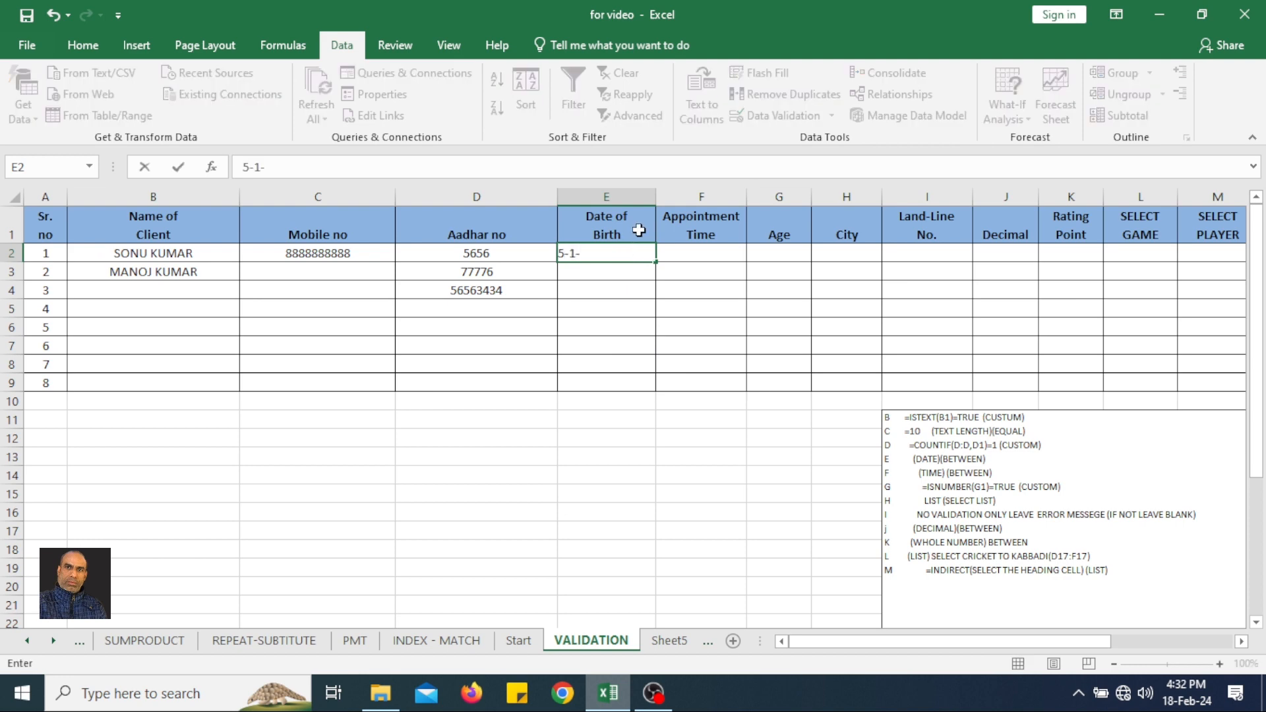
{"action": "type", "text": "2024"}
{"action": "key", "text": "Return"}
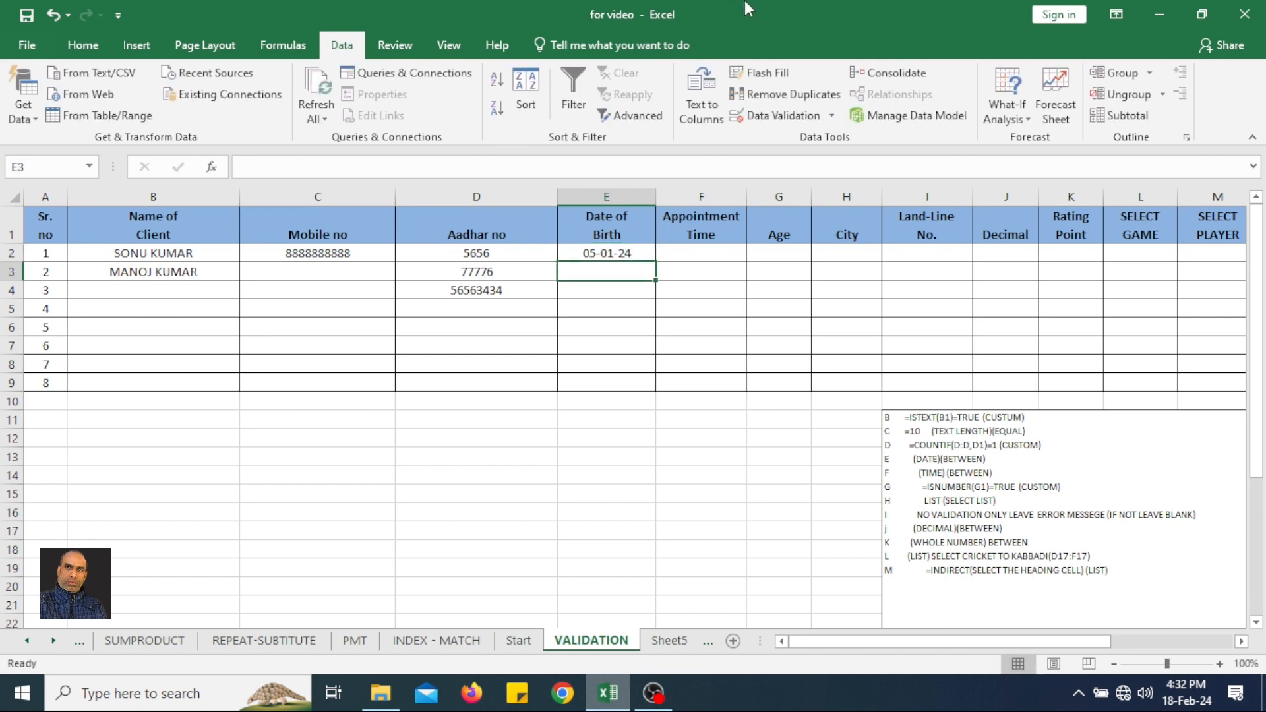
Test the date rule by entering a date one day past the allowed end date in E3, and choose to retry.
{"action": "type", "text": "16-1-"}
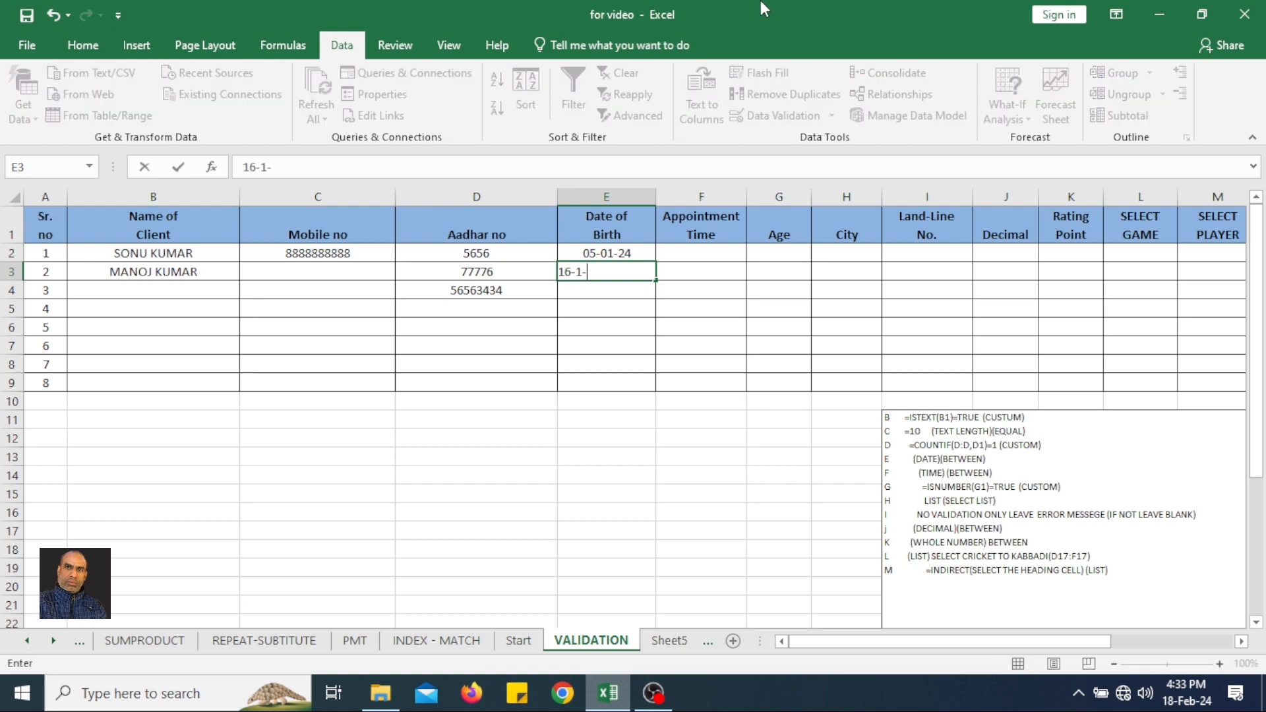
{"action": "type", "text": "2024"}
{"action": "key", "text": "Return"}
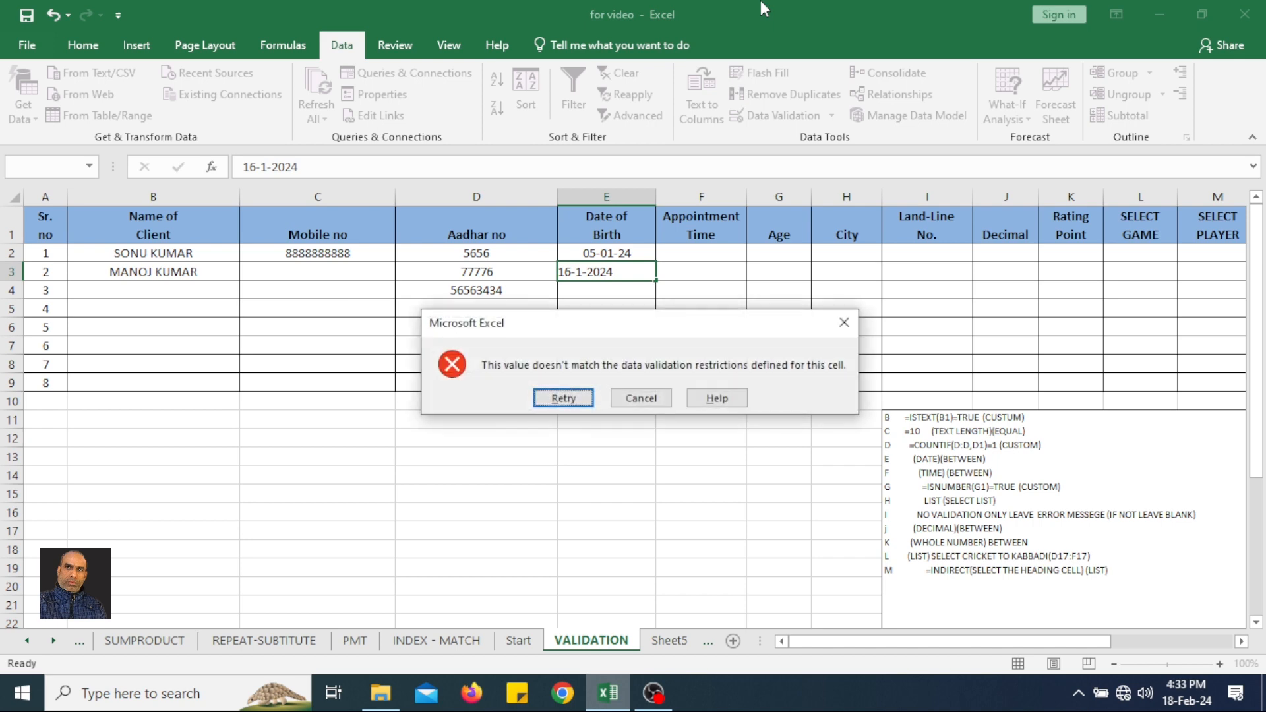
{"action": "left_click", "coordinate": [564, 397]}
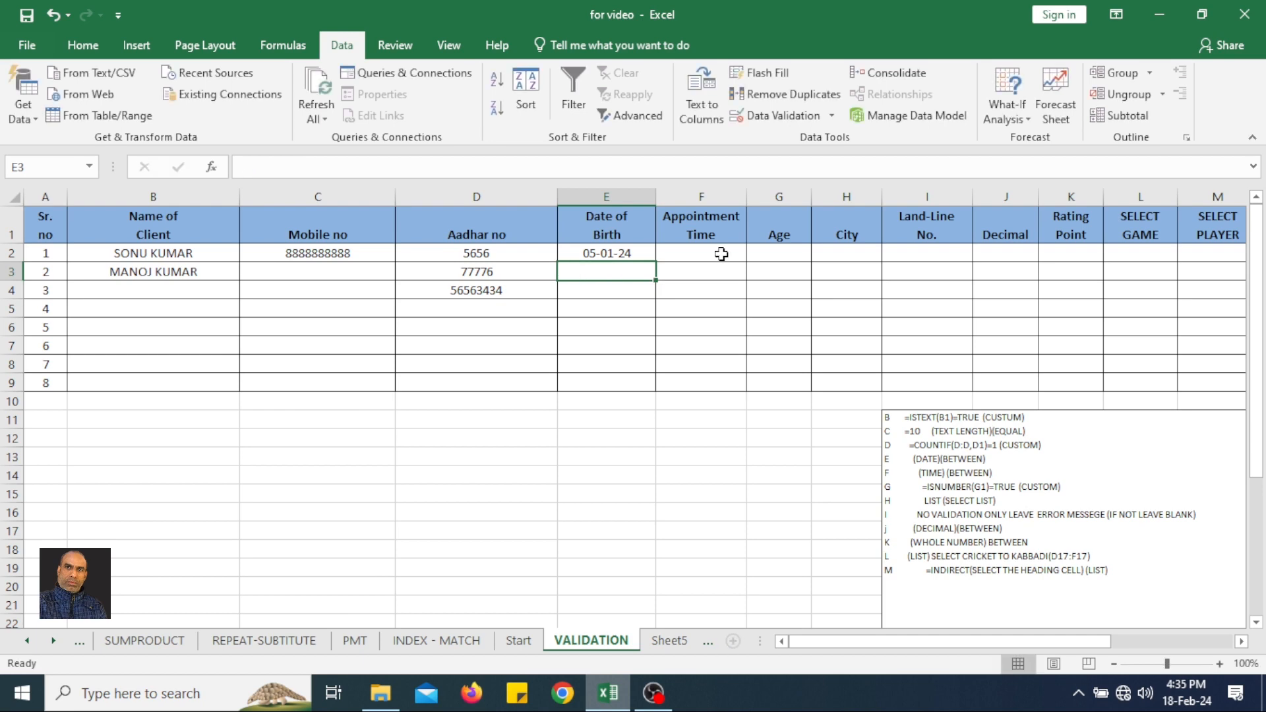
Start a data validation rule for the Appointment Time cells F2:F9 that allows Time values with the between condition.
{"action": "left_click_drag", "start_coordinate": [722, 254], "coordinate": [692, 381]}
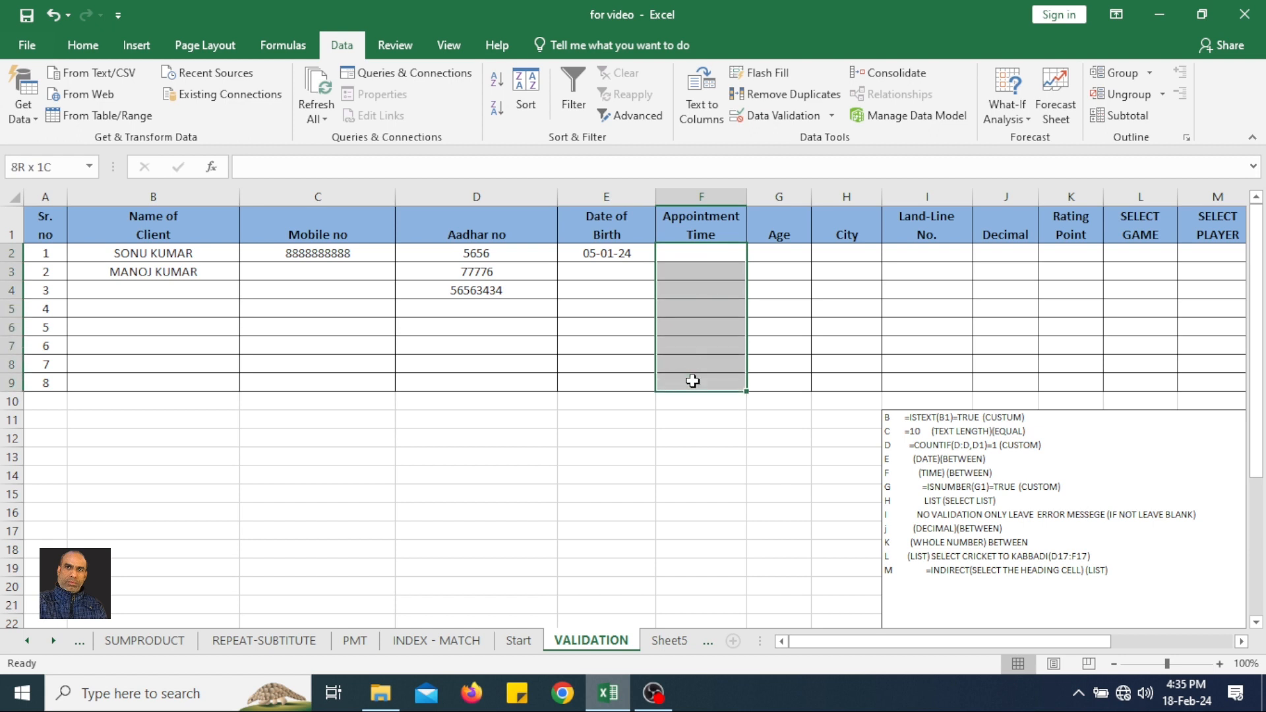
{"action": "left_click", "coordinate": [783, 116]}
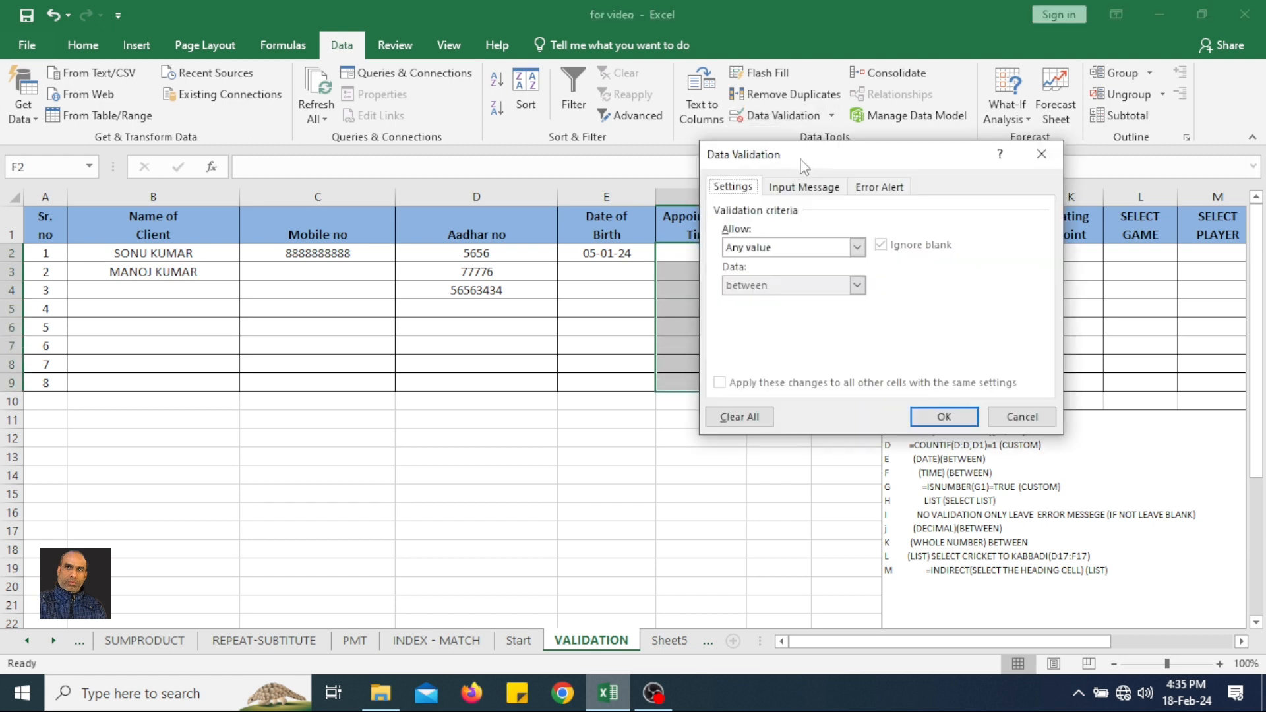
{"action": "left_click_drag", "start_coordinate": [901, 198], "coordinate": [928, 209]}
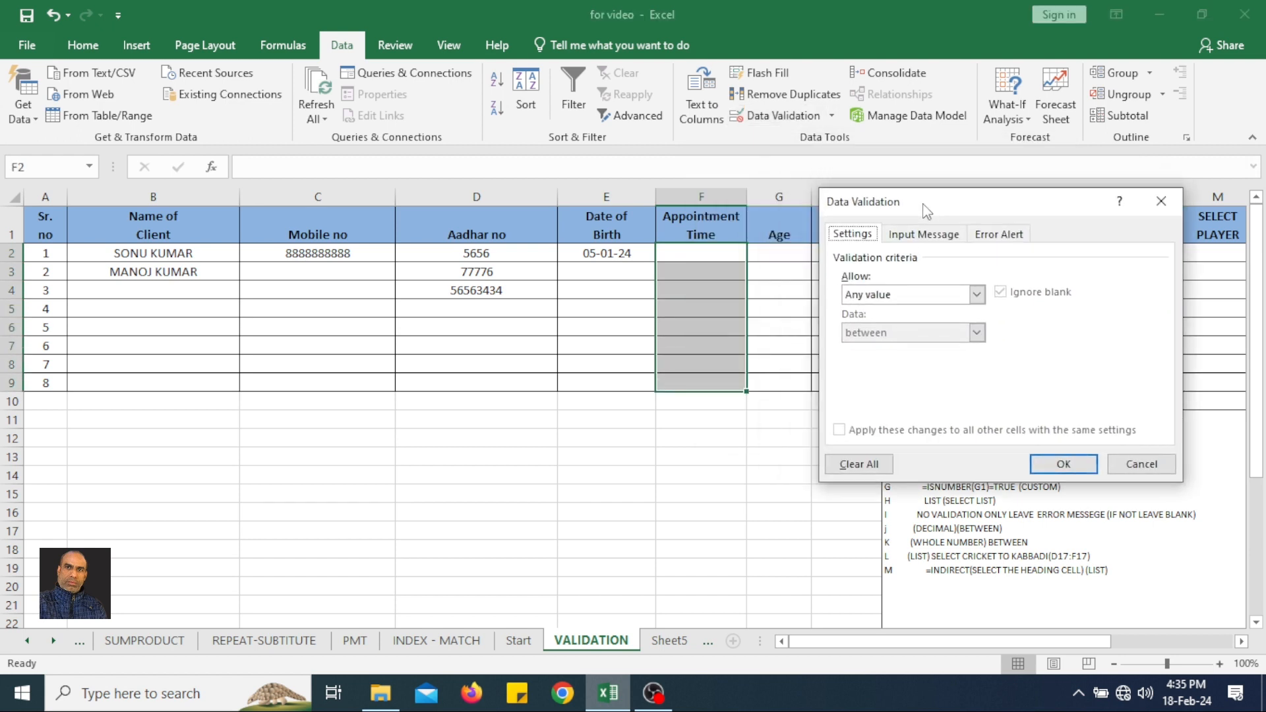
{"action": "left_click", "coordinate": [920, 297]}
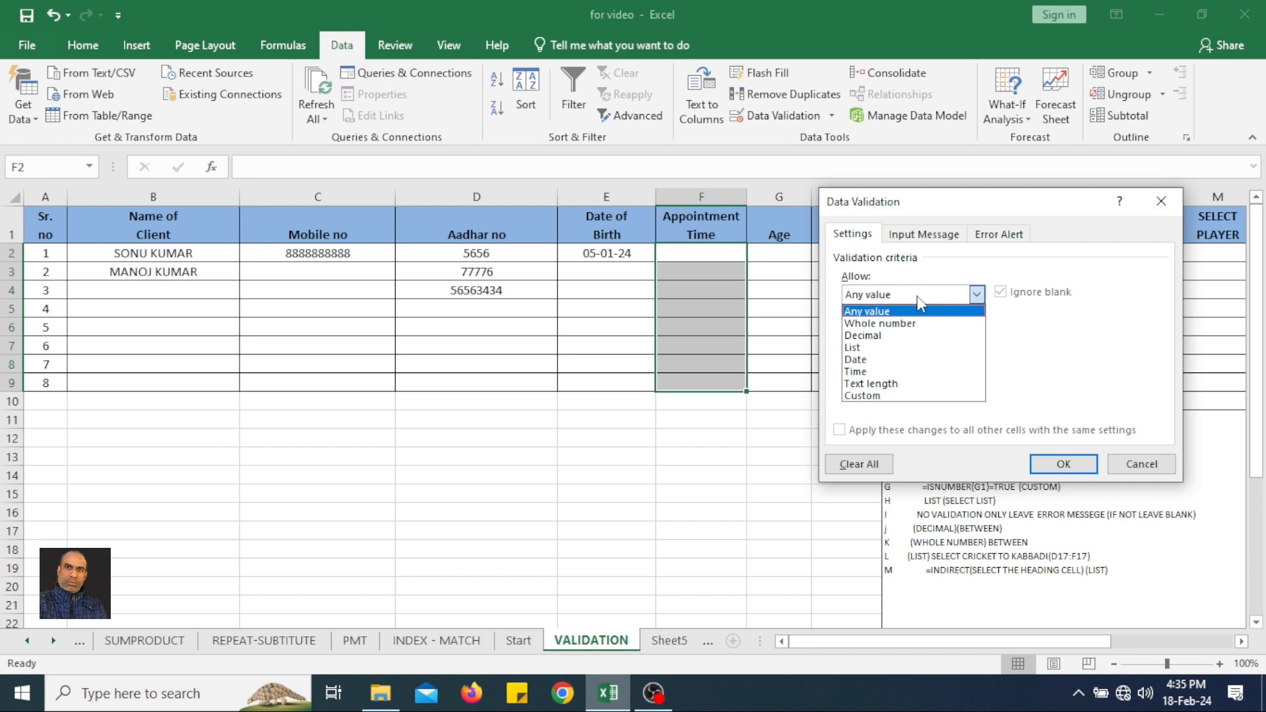
{"action": "left_click", "coordinate": [864, 371]}
{"action": "left_click", "coordinate": [899, 338]}
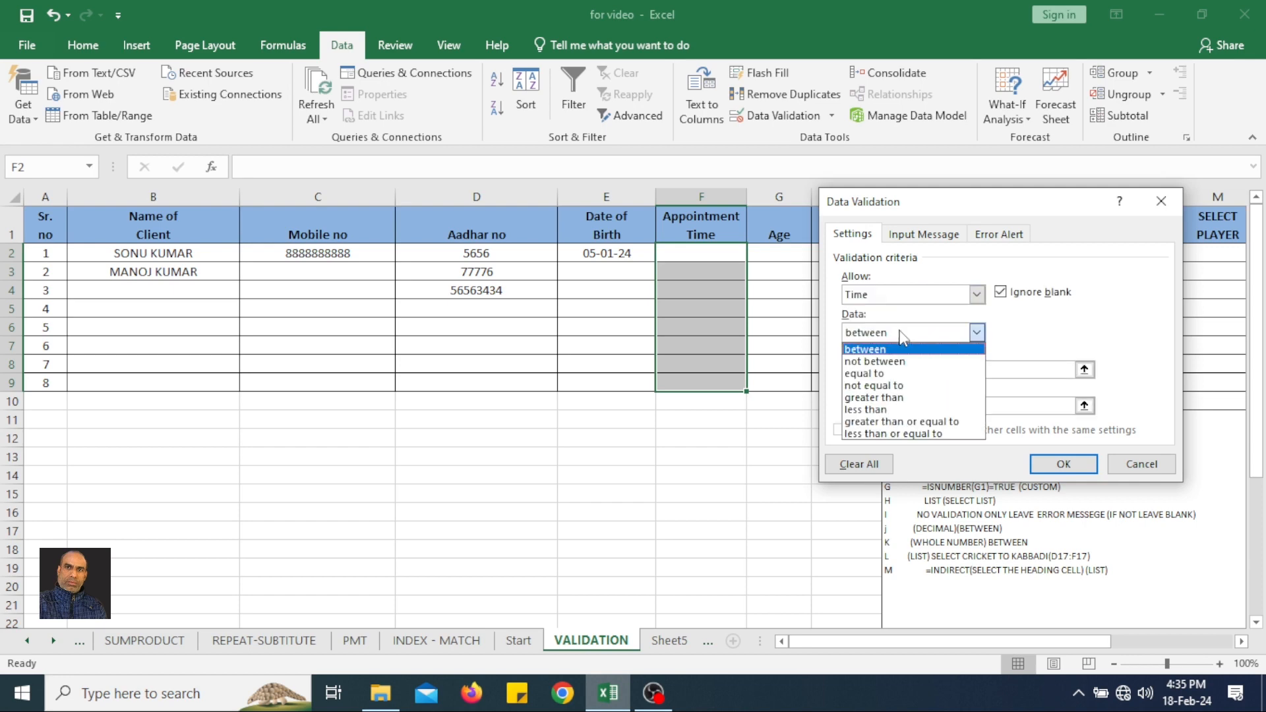
{"action": "left_click", "coordinate": [901, 341]}
Set the appointment rule's start time to 10:00 am and end time to 08:00 pm, and apply it.
{"action": "left_click", "coordinate": [893, 373]}
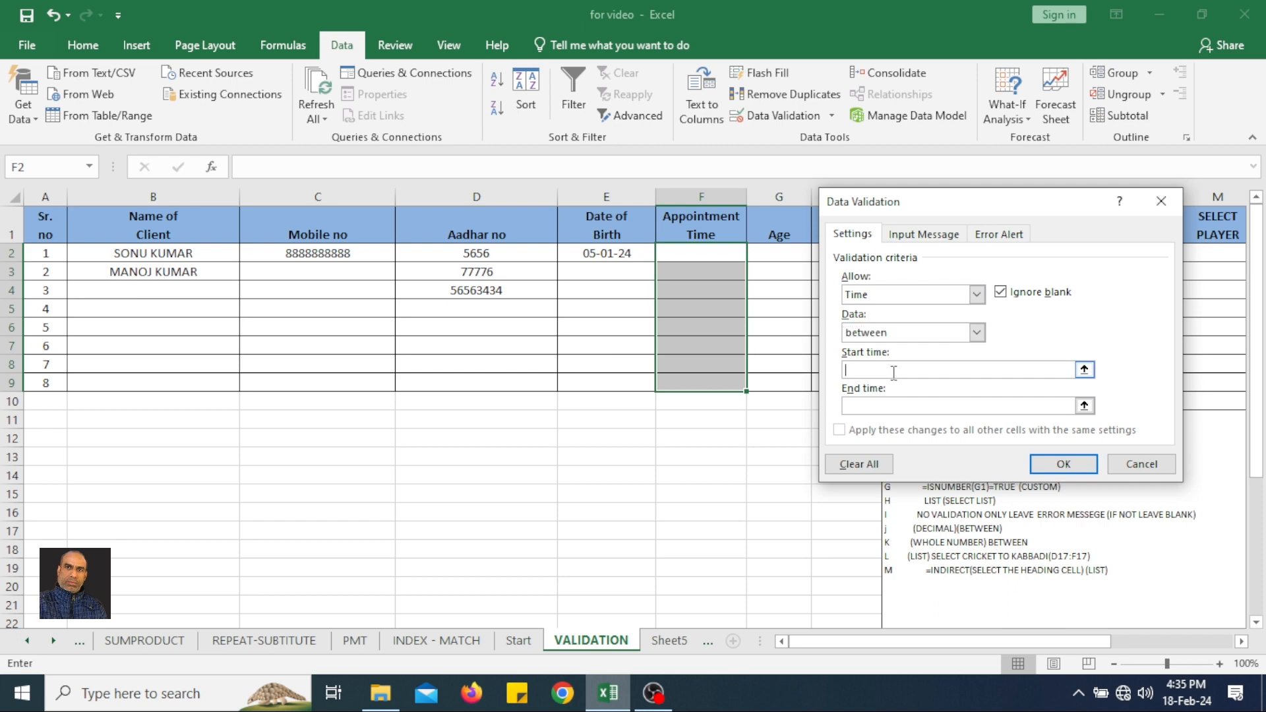
{"action": "left_click", "coordinate": [903, 406]}
{"action": "left_click", "coordinate": [904, 371]}
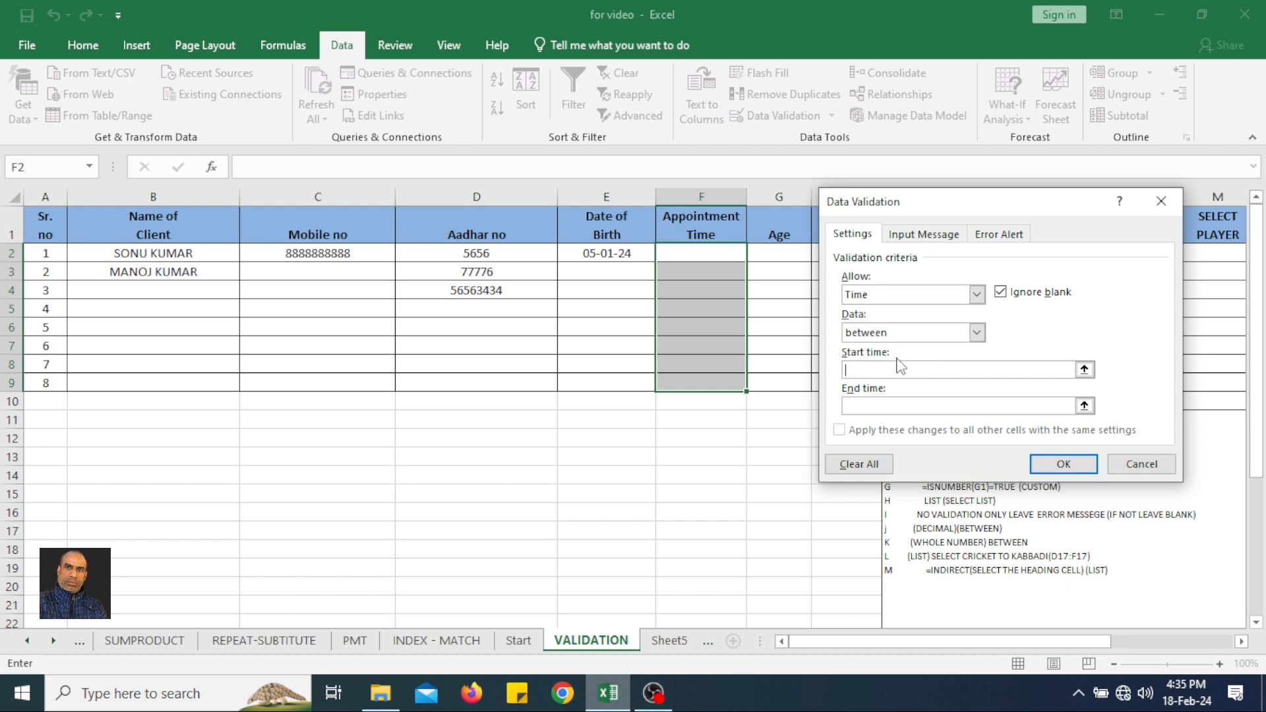
{"action": "type", "text": "10:00 am"}
{"action": "left_click", "coordinate": [884, 407]}
{"action": "type", "text": "08:00 pm"}
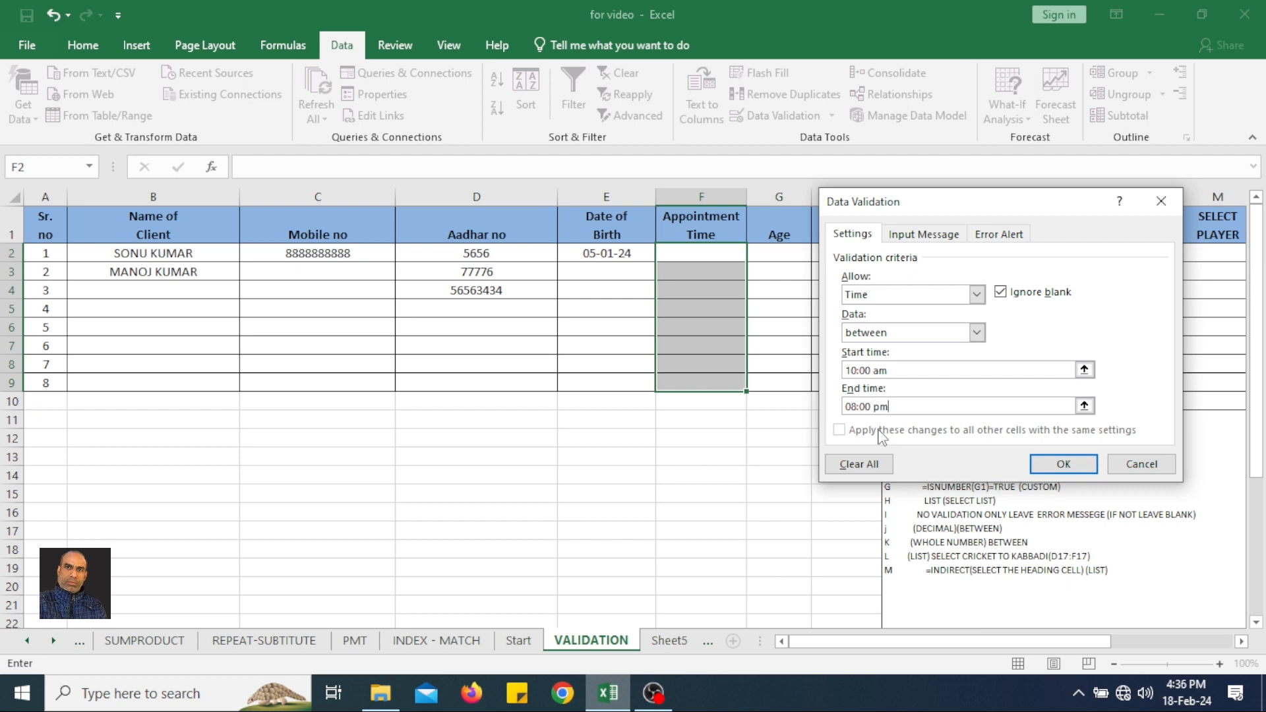
{"action": "left_click", "coordinate": [1062, 465]}
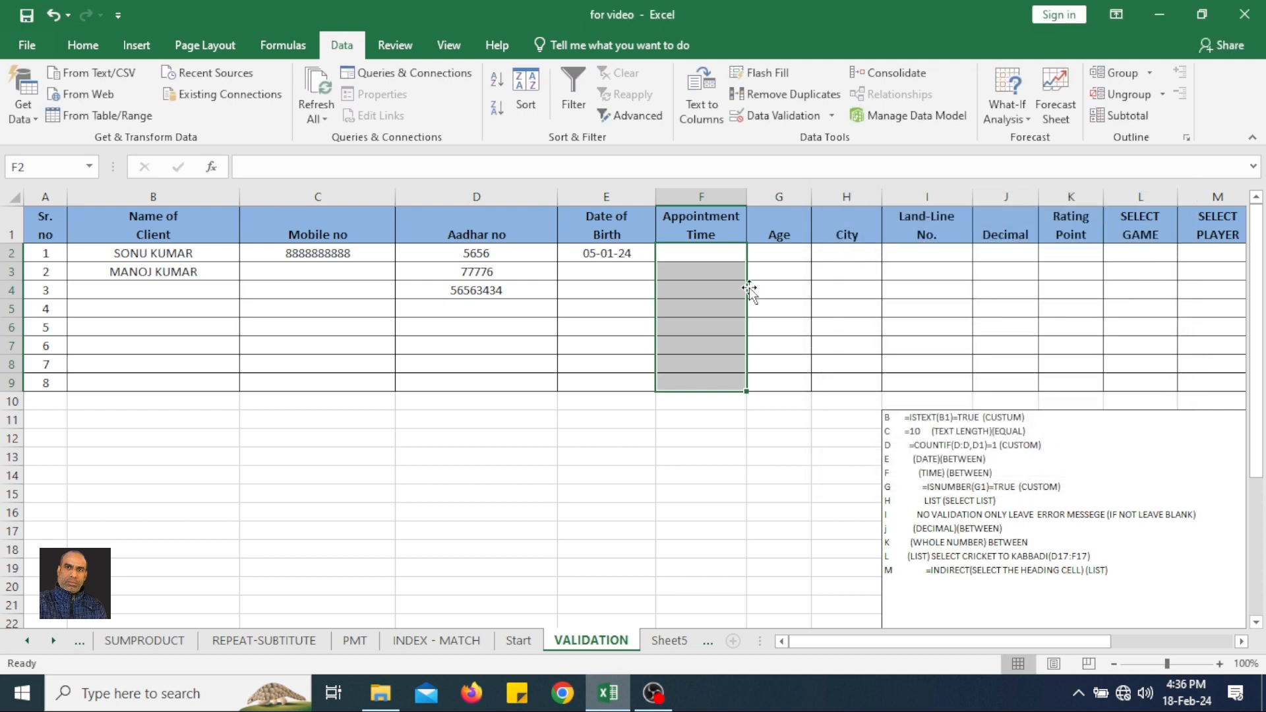
Enter the appointment time 11:00 AM in F3.
{"action": "left_click", "coordinate": [702, 251]}
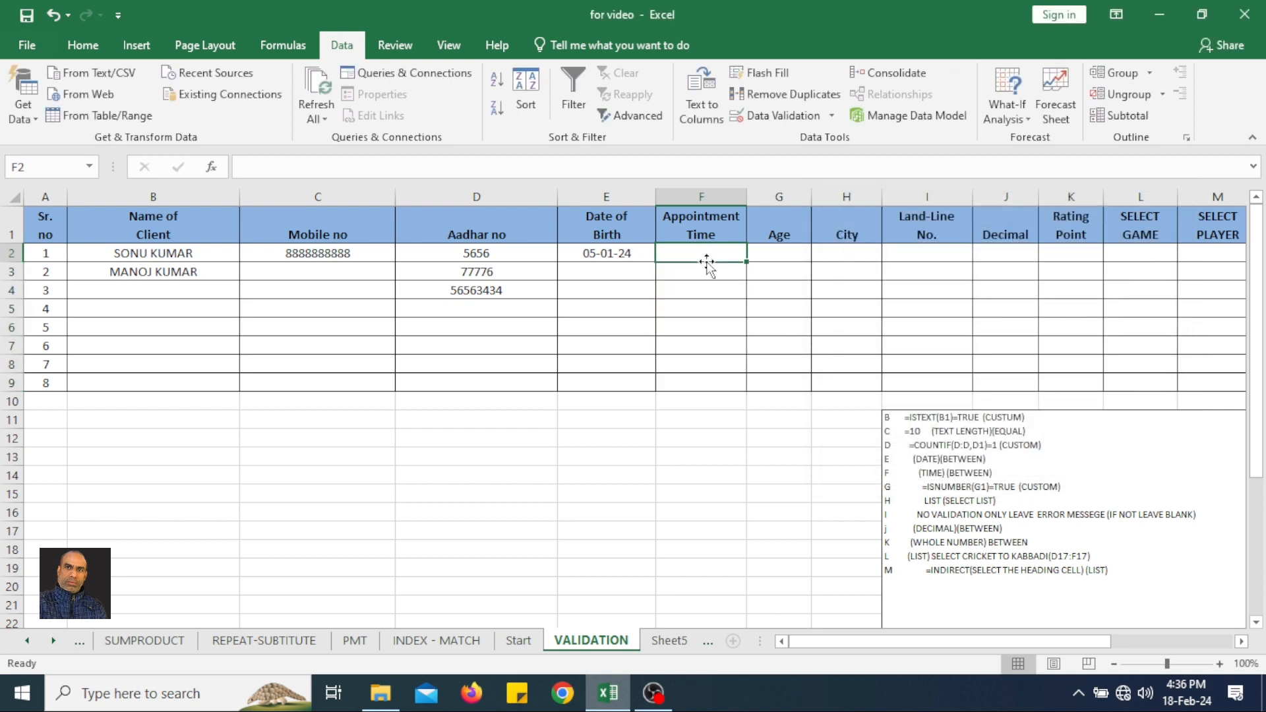
{"action": "left_click", "coordinate": [706, 270]}
{"action": "type", "text": "11"}
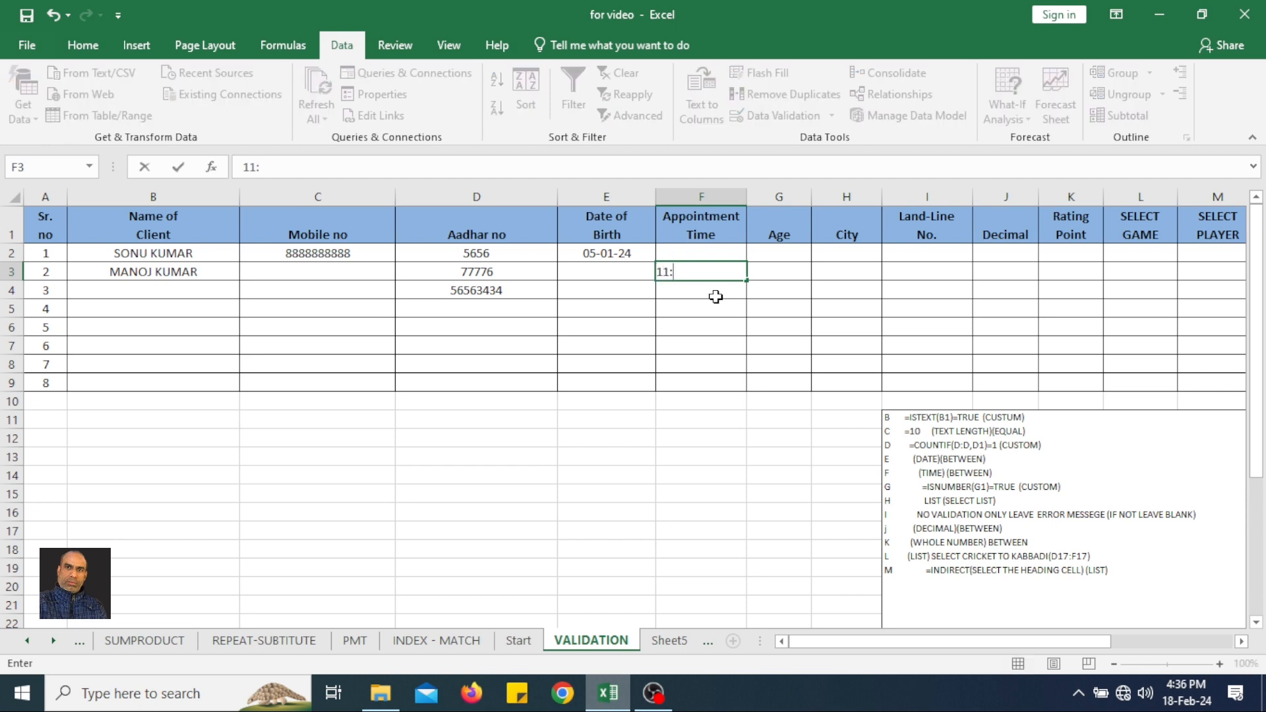
{"action": "type", "text": ":00 AM"}
{"action": "key", "text": "Return"}
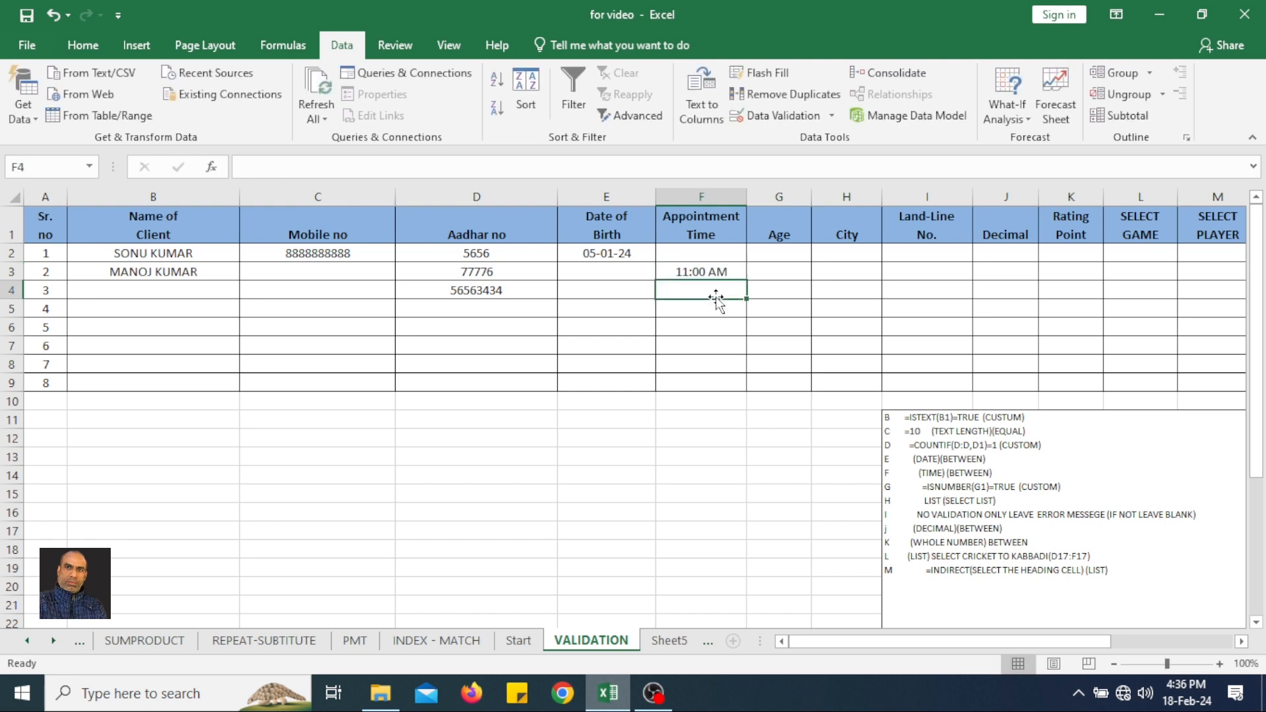
Test the time rule's lower limit by entering 09:00 AM in F4, and choose to retry the entry.
{"action": "type", "text": "09"}
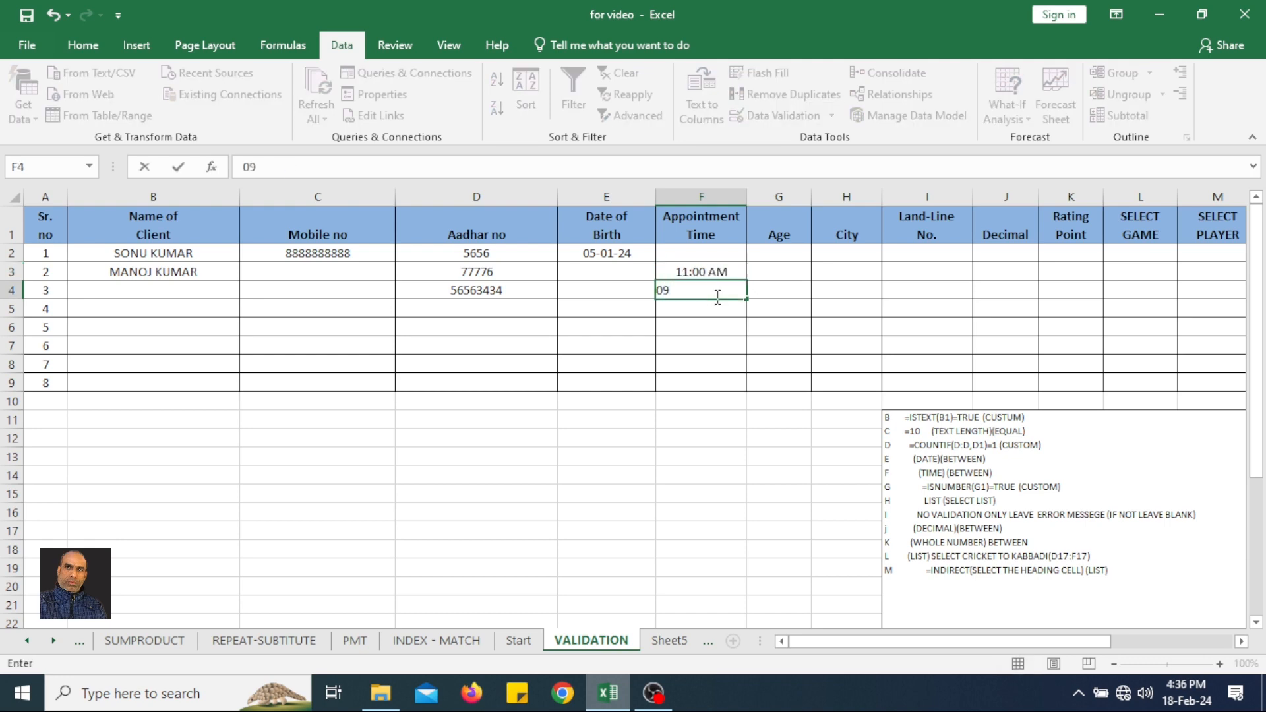
{"action": "type", "text": ":00 AM"}
{"action": "key", "text": "Return"}
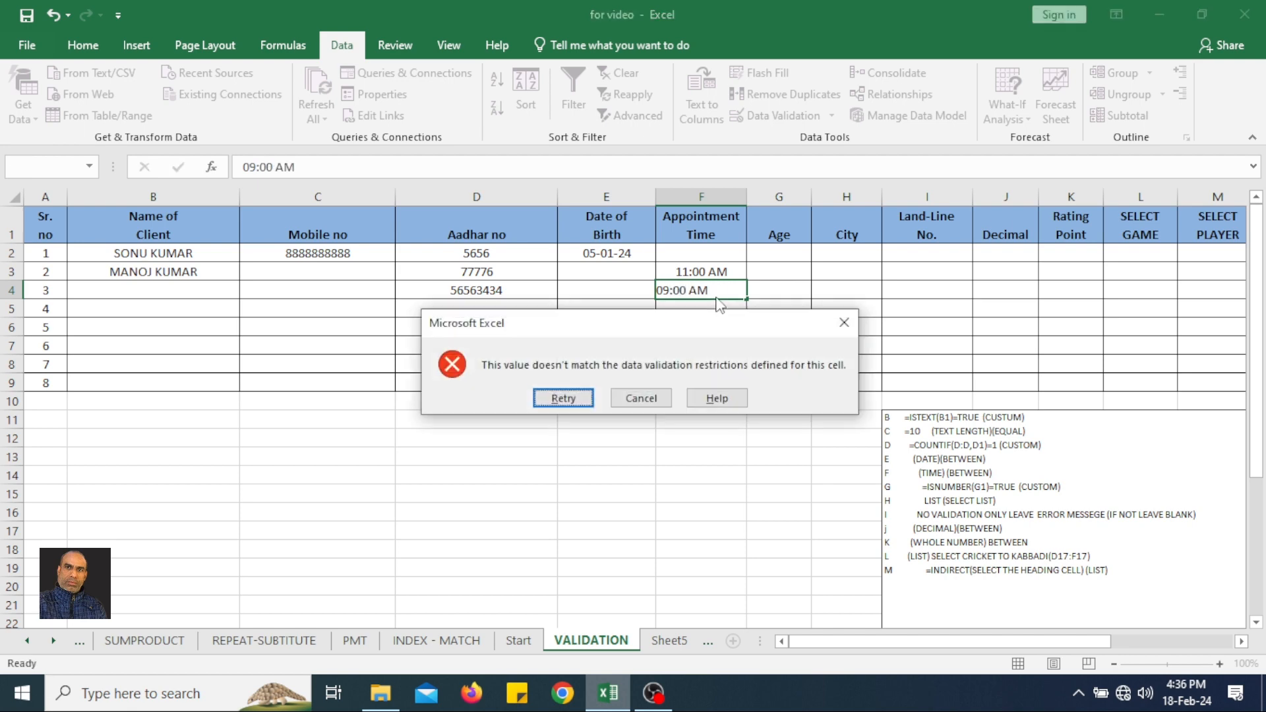
{"action": "left_click", "coordinate": [564, 399]}
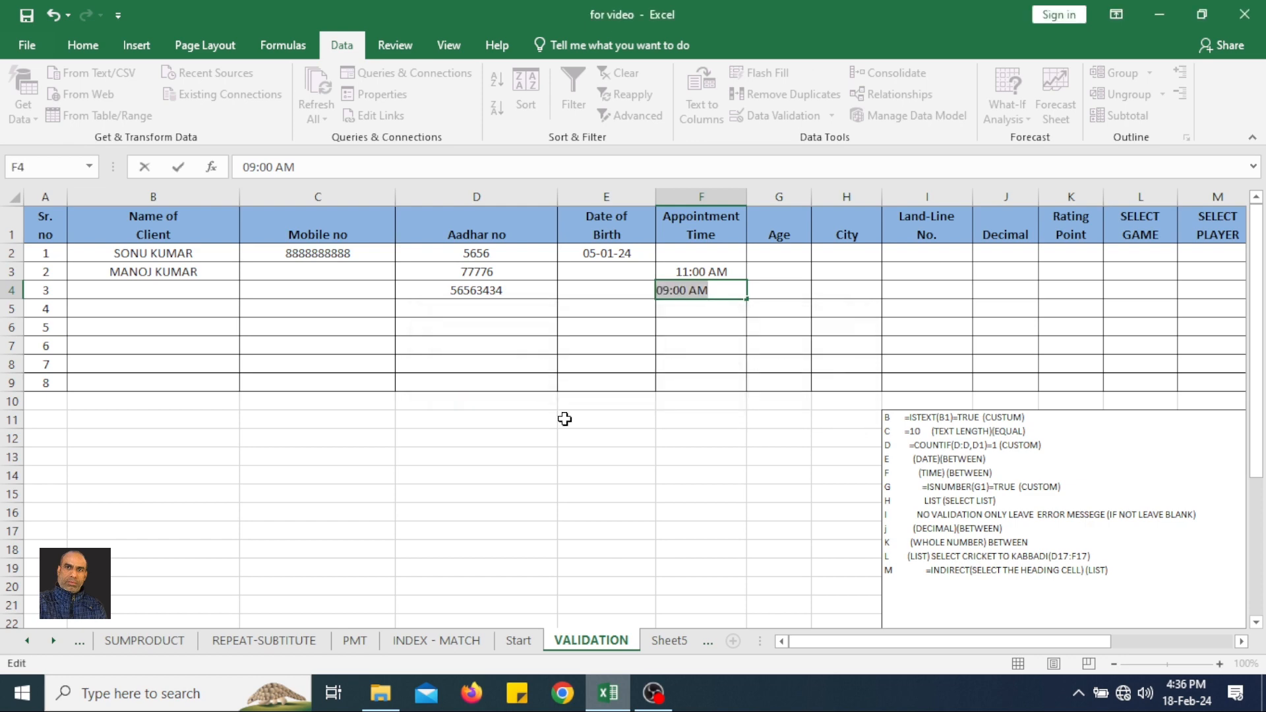
Test the upper time limit by entering 08:30 PM in F4, and choose to retry the entry.
{"action": "type", "text": "08:"}
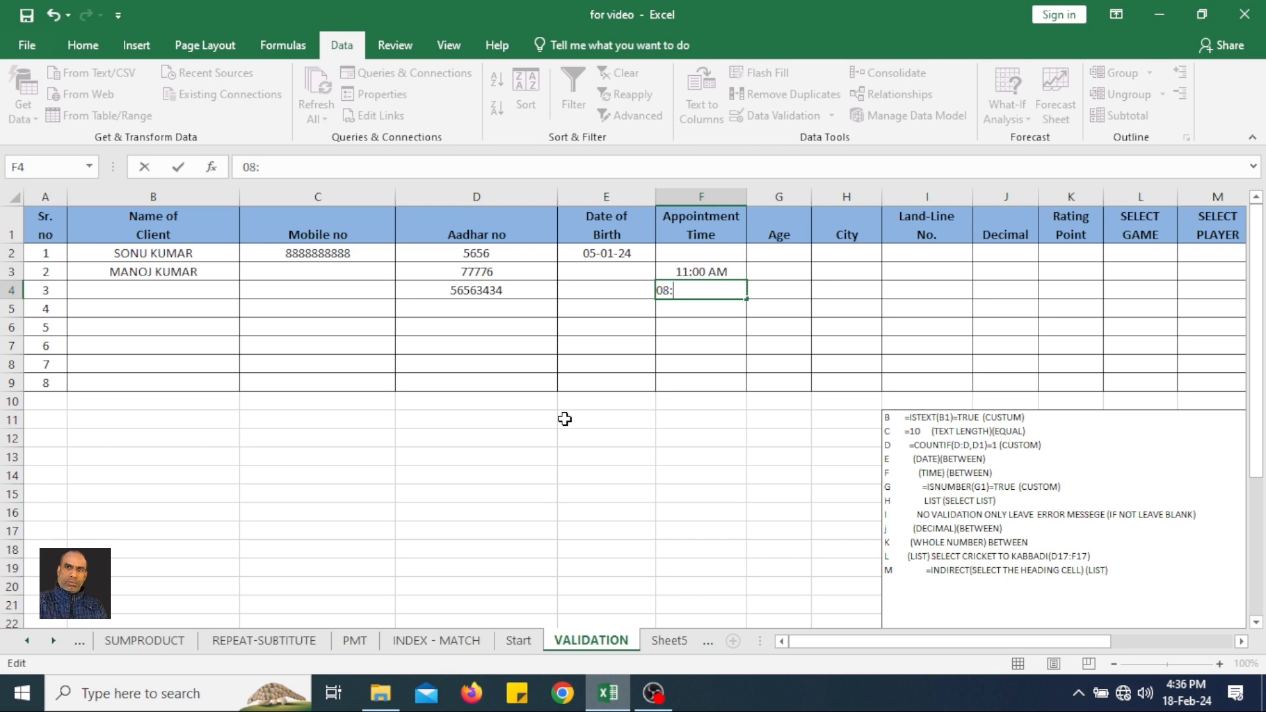
{"action": "type", "text": "30 PM"}
{"action": "key", "text": "Return"}
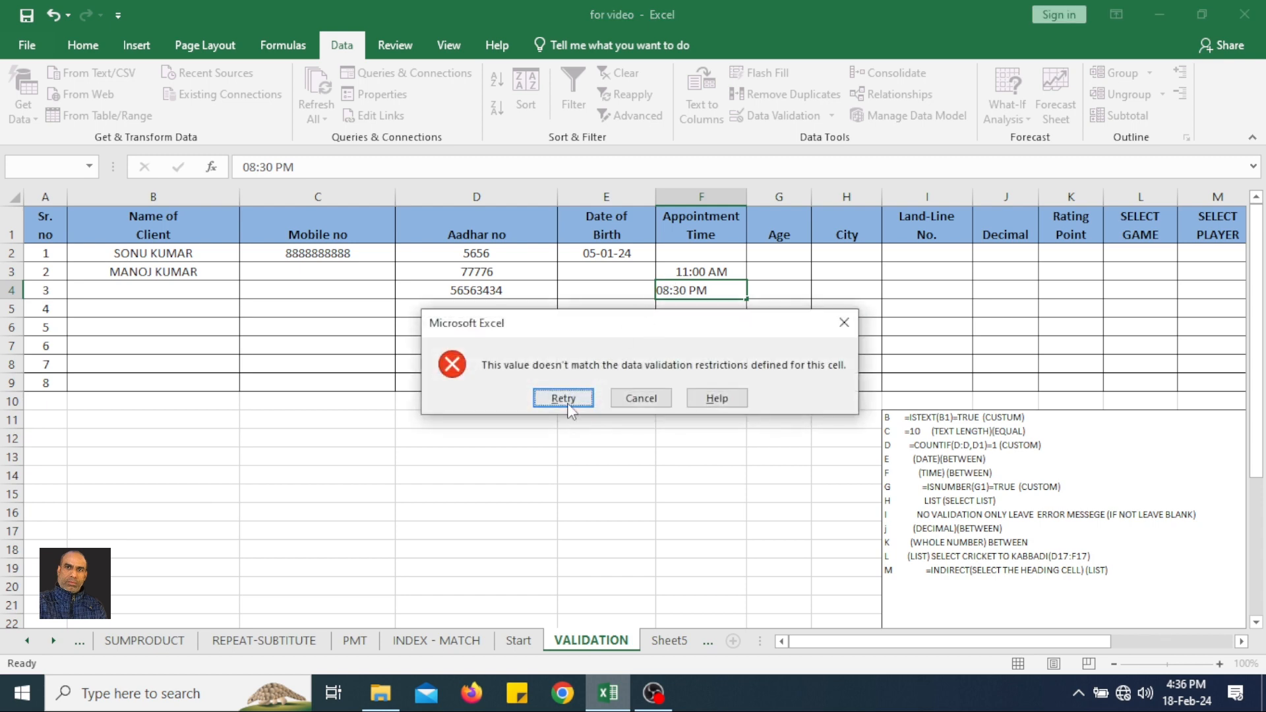
{"action": "left_click", "coordinate": [564, 398]}
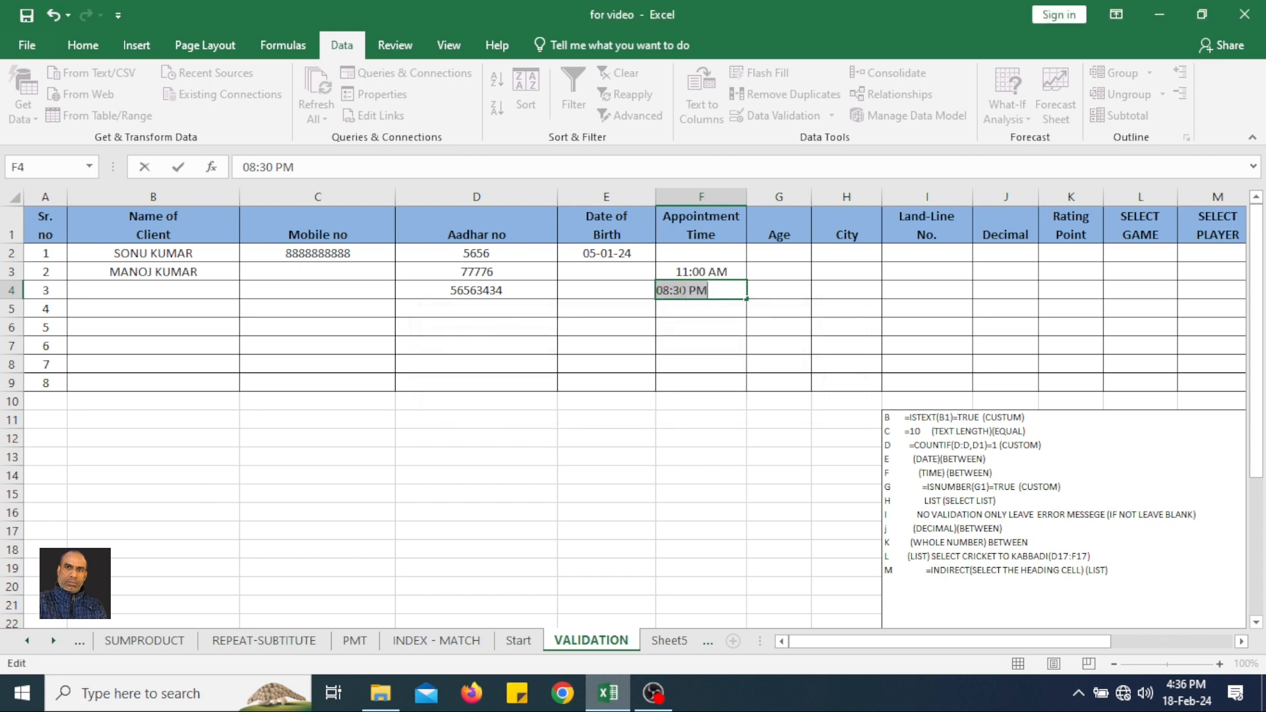
Change the appointment time in F4 to 08:00 PM, enter it, and select F3.
{"action": "left_click", "coordinate": [680, 290]}
{"action": "key", "text": "BackSpace"}
{"action": "type", "text": "0"}
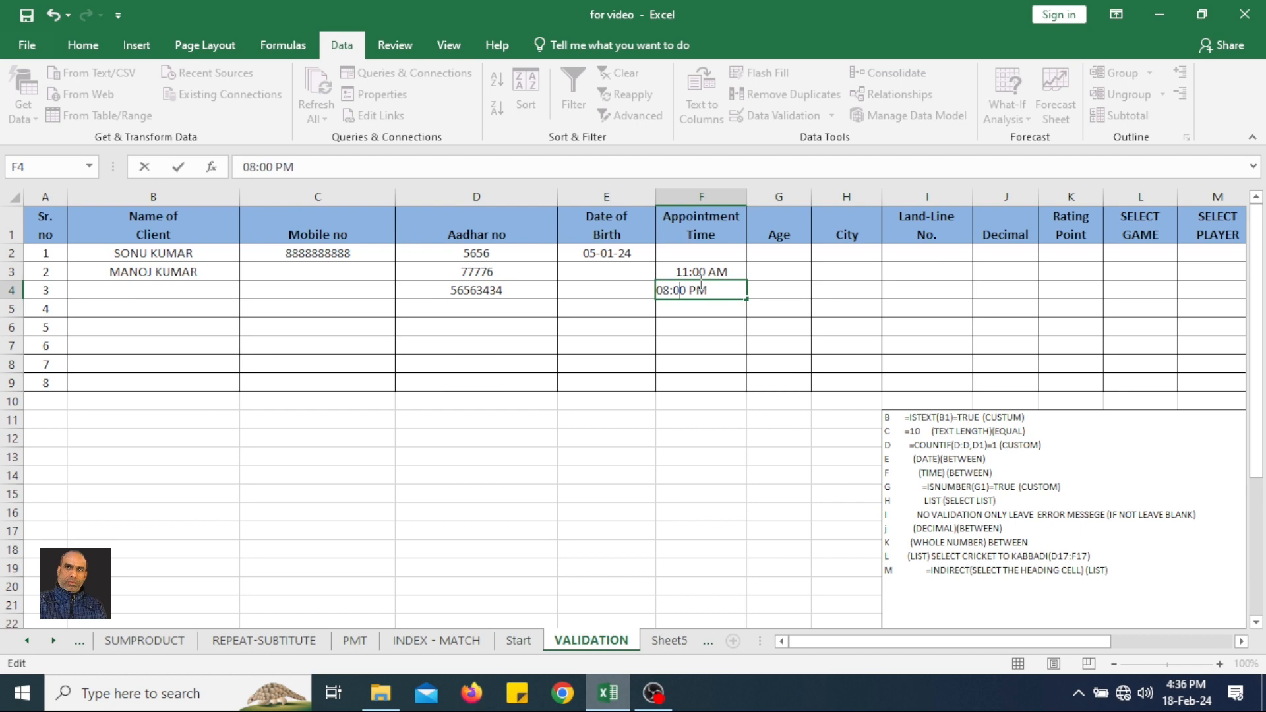
{"action": "key", "text": "Return"}
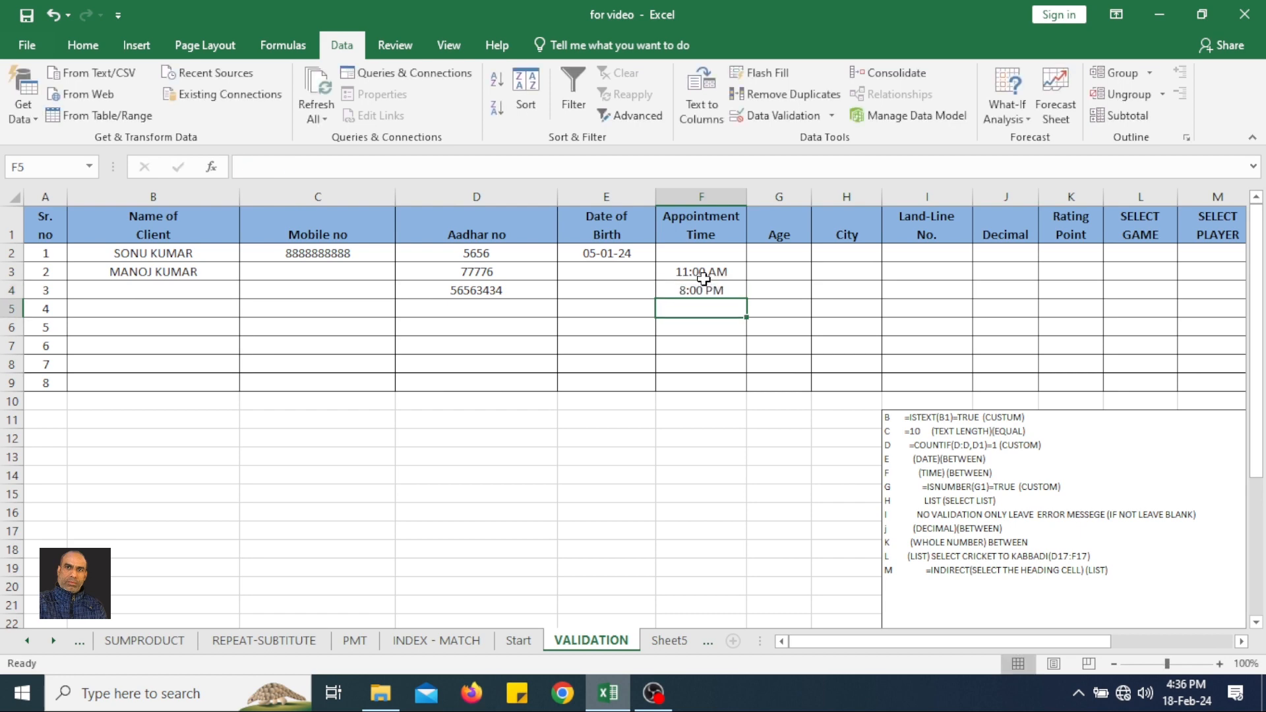
{"action": "left_click", "coordinate": [703, 267]}
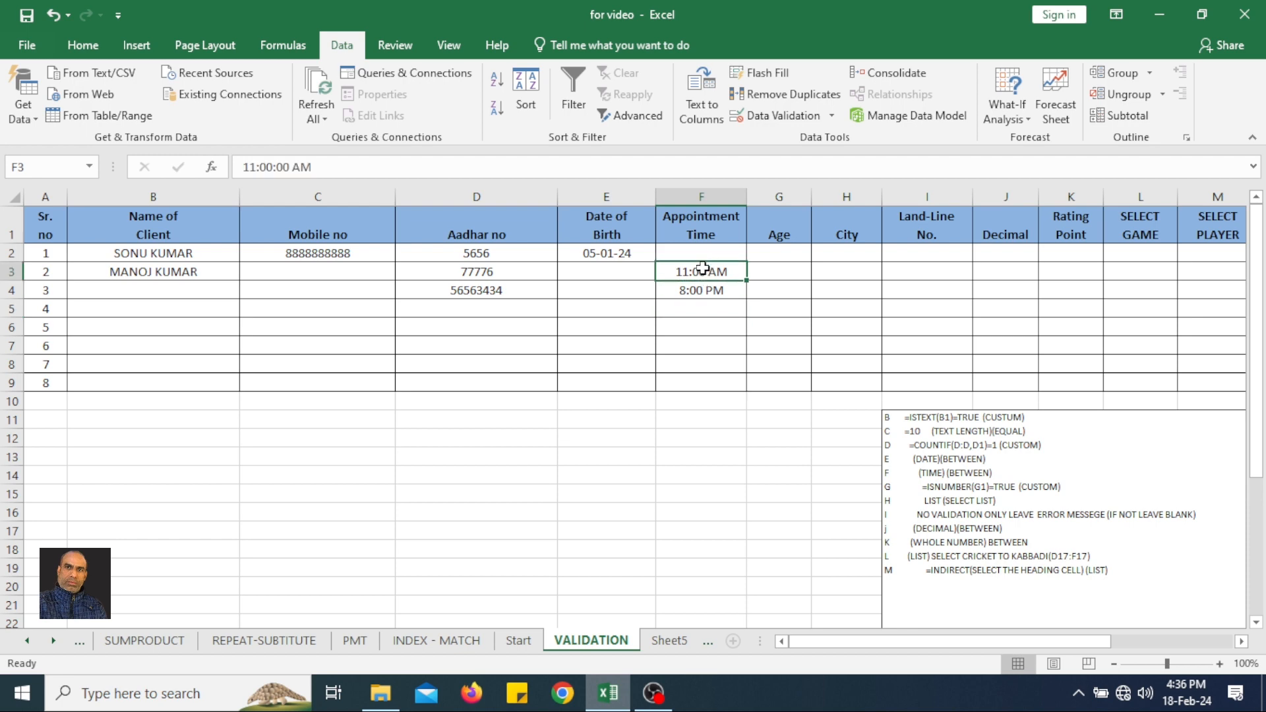
Start a whole-number data validation rule for the Age cells G2:G9.
{"action": "left_click", "coordinate": [702, 296]}
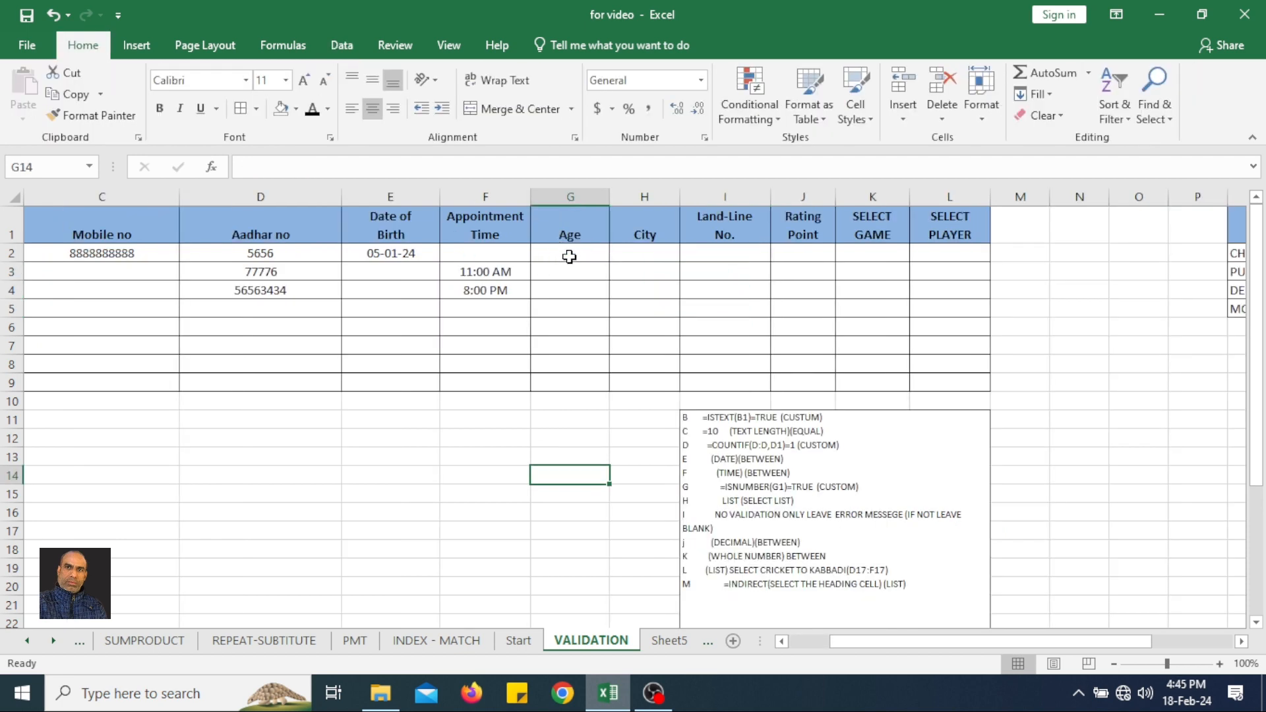
{"action": "left_click_drag", "start_coordinate": [569, 257], "coordinate": [568, 377]}
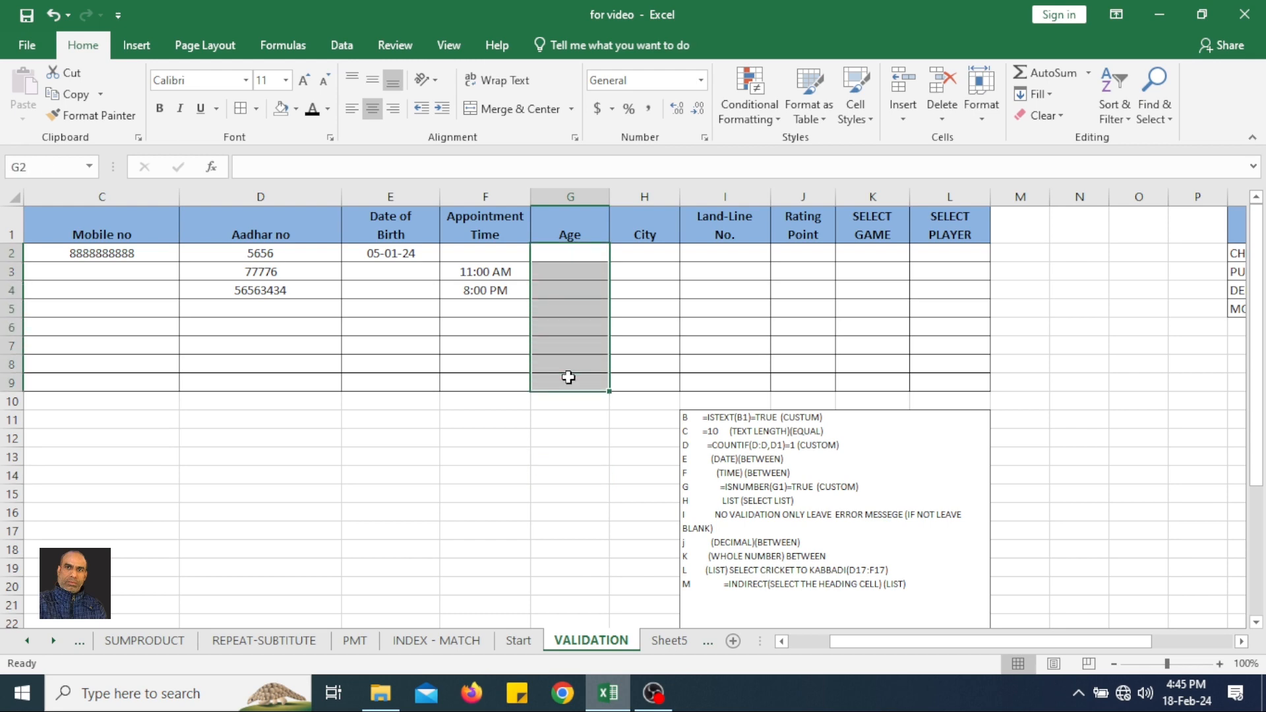
{"action": "left_click", "coordinate": [344, 45]}
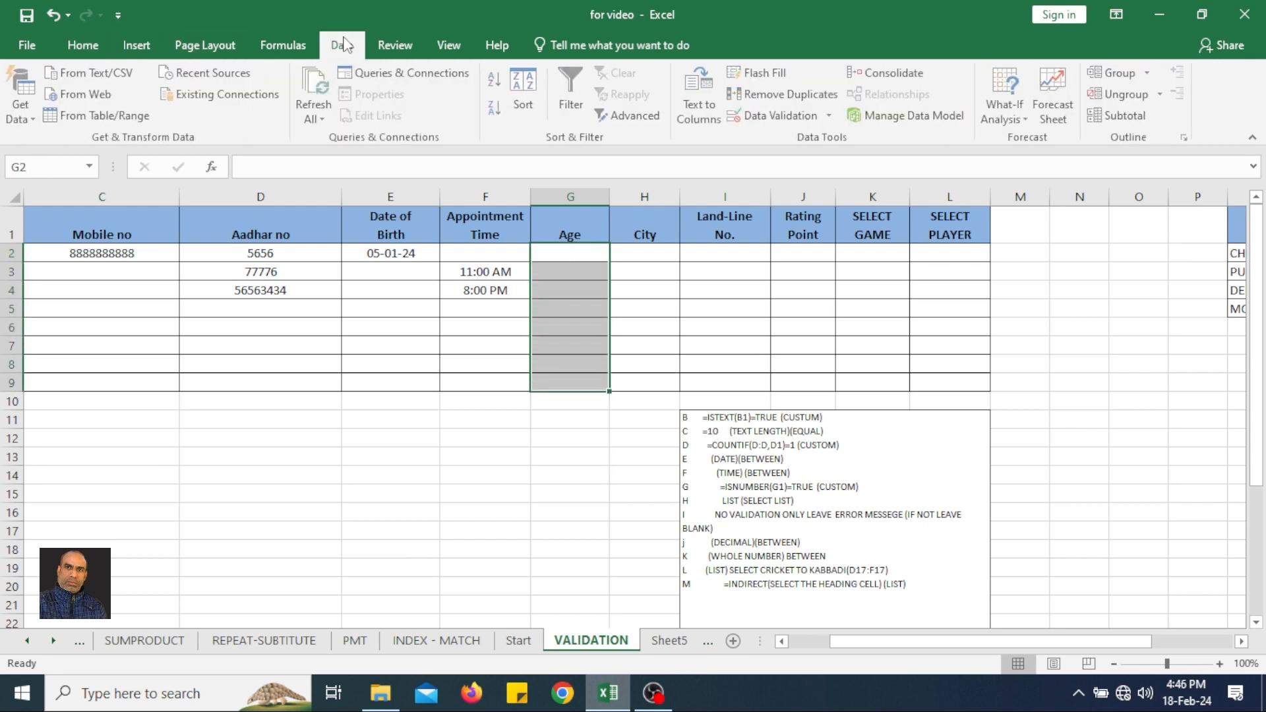
{"action": "left_click", "coordinate": [781, 116]}
{"action": "left_click", "coordinate": [899, 296]}
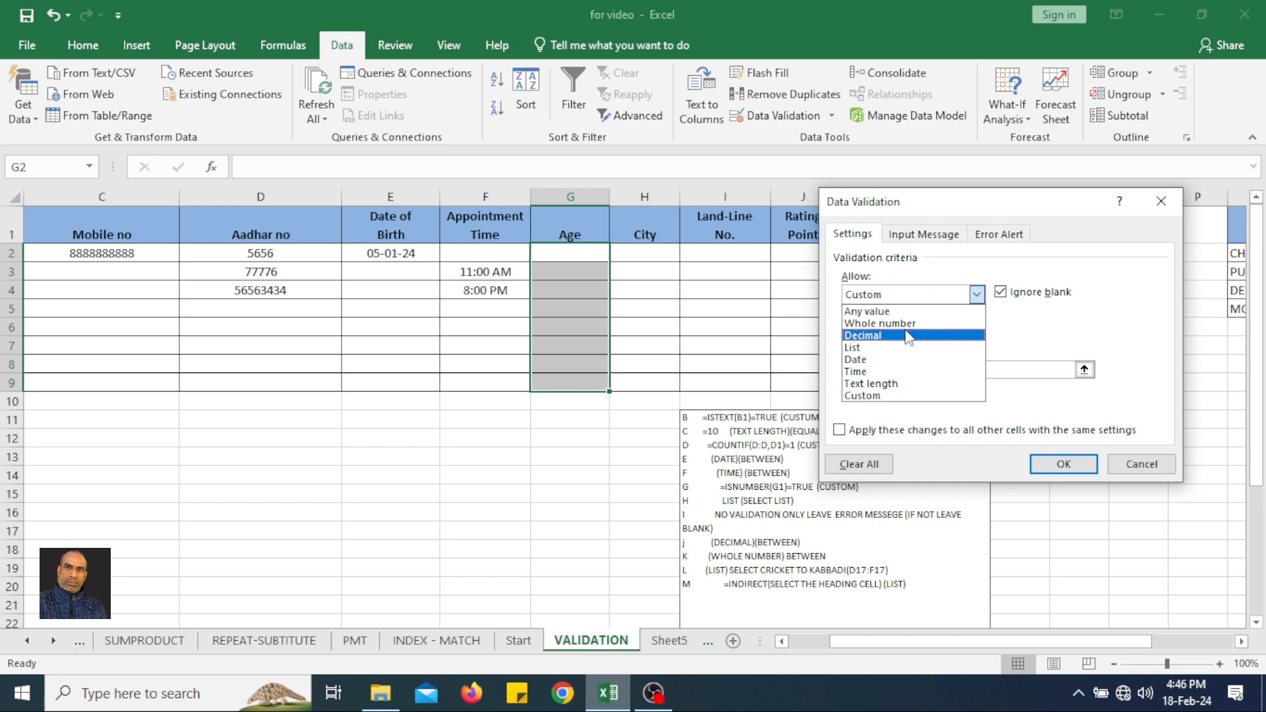
{"action": "left_click", "coordinate": [918, 323]}
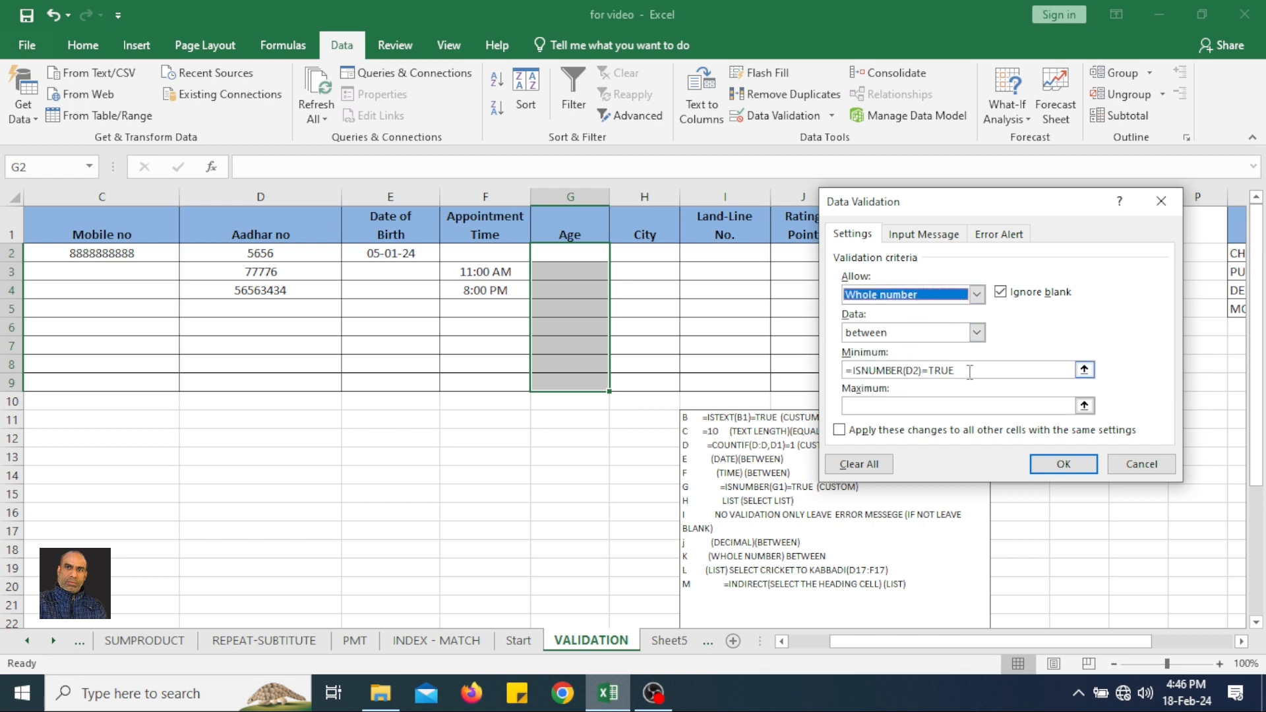
Replace the Age rule's minimum with 18, set its maximum to 45, and apply the rule.
{"action": "left_click_drag", "start_coordinate": [973, 370], "coordinate": [800, 375]}
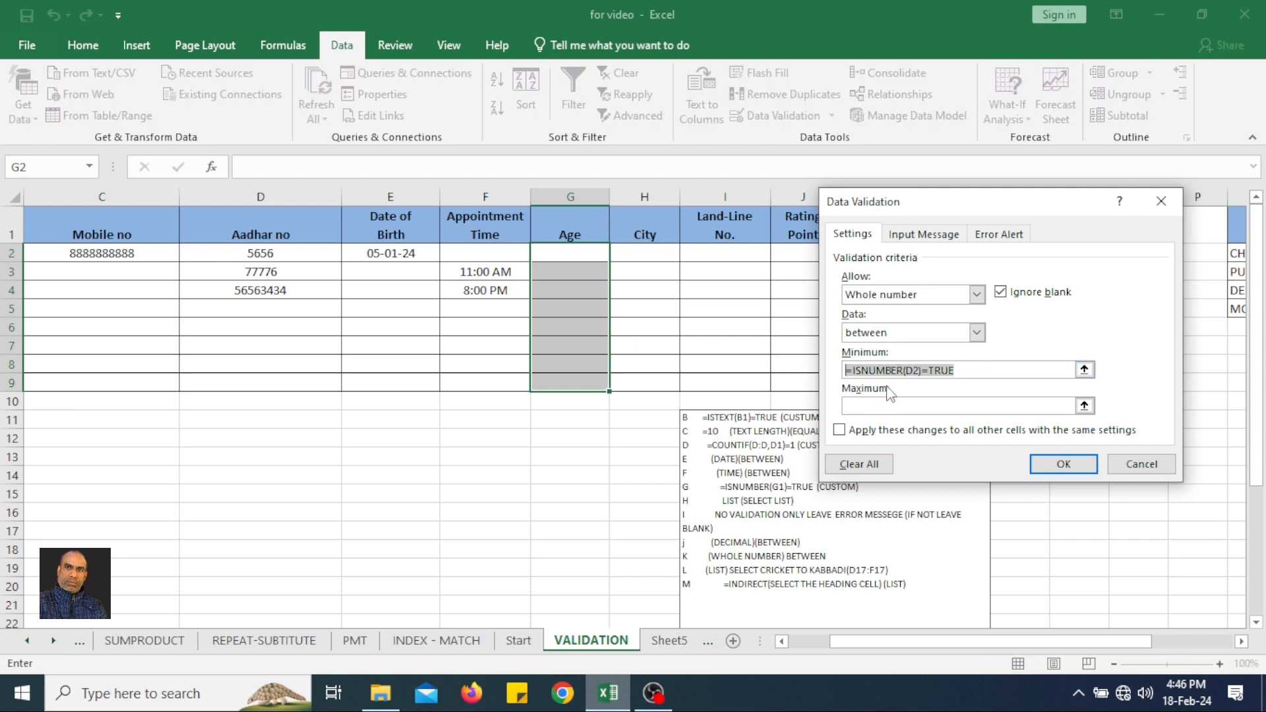
{"action": "left_click", "coordinate": [925, 402]}
{"action": "left_click", "coordinate": [943, 370]}
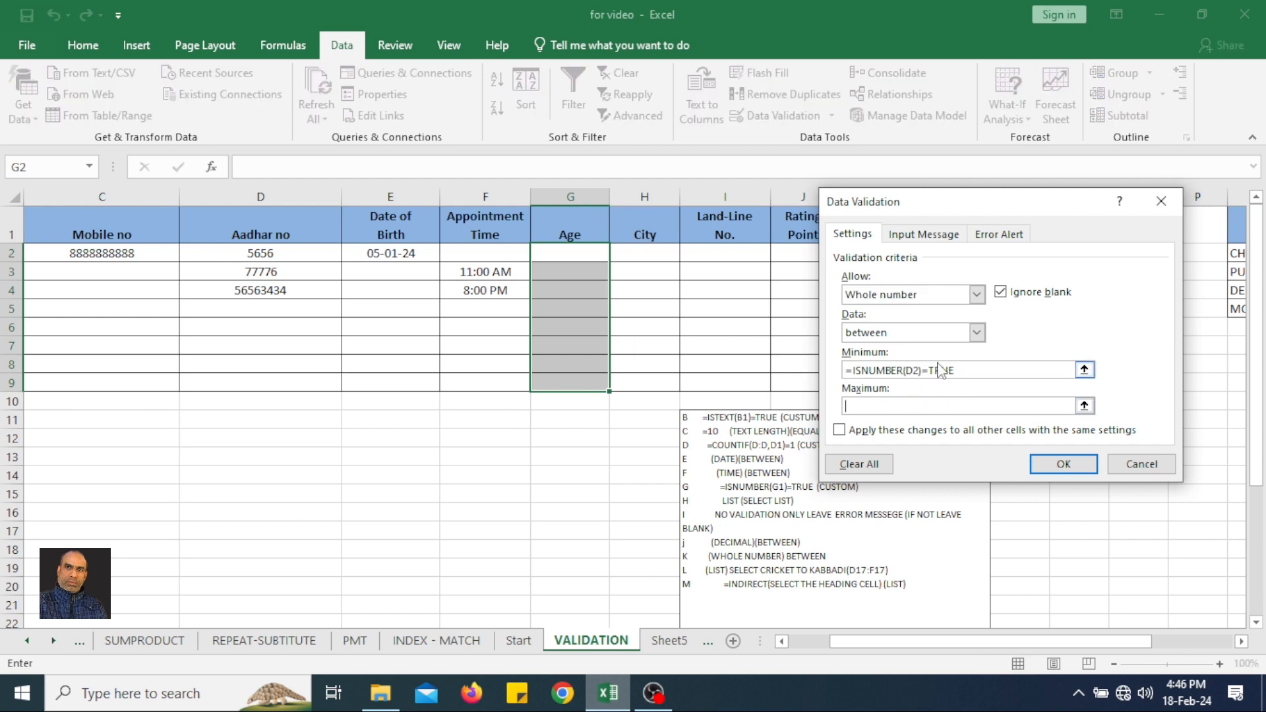
{"action": "double_click", "coordinate": [975, 369]}
{"action": "left_click", "coordinate": [970, 369]}
{"action": "left_click_drag", "start_coordinate": [970, 369], "coordinate": [838, 373]}
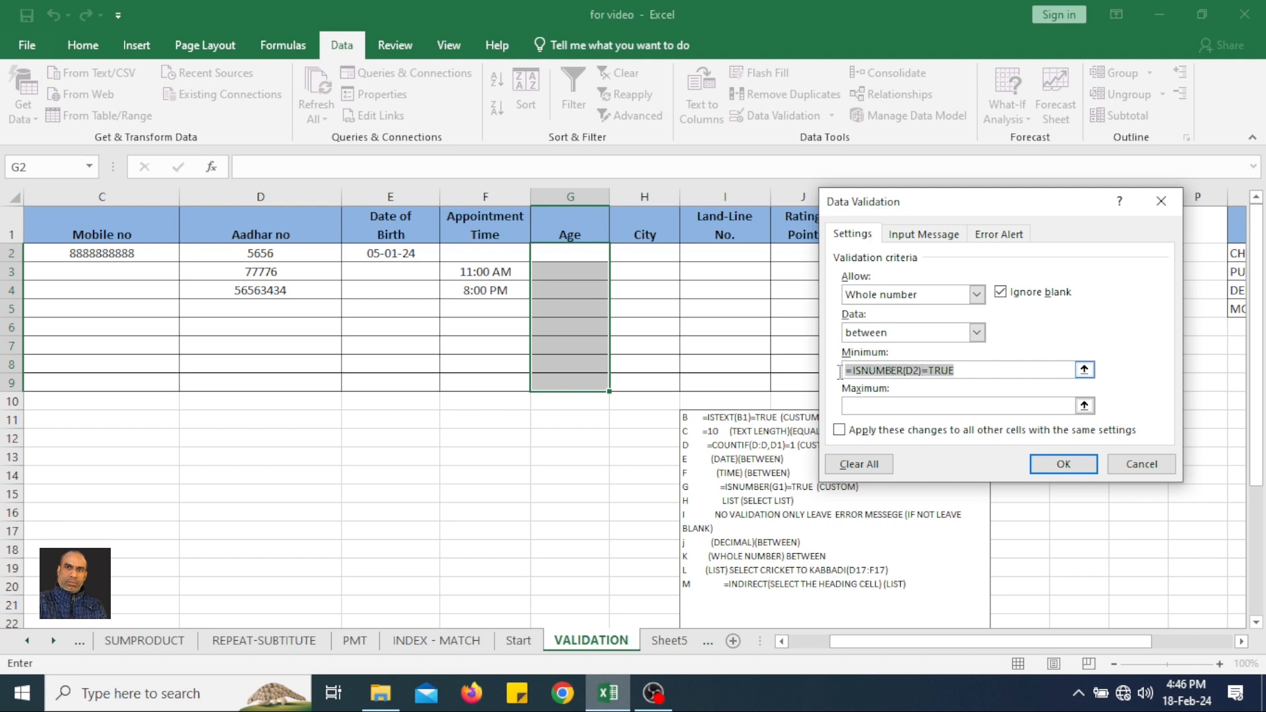
{"action": "type", "text": "18"}
{"action": "key", "text": "Tab"}
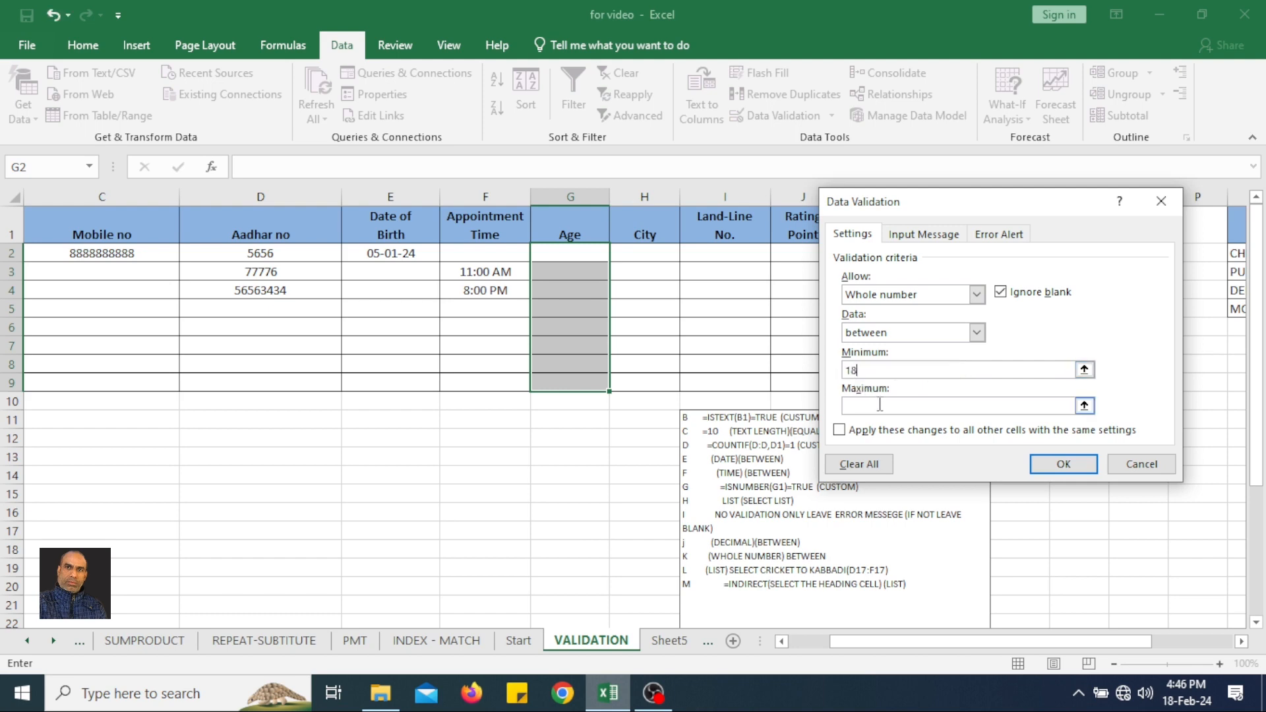
{"action": "type", "text": "45"}
{"action": "left_click", "coordinate": [1062, 463]}
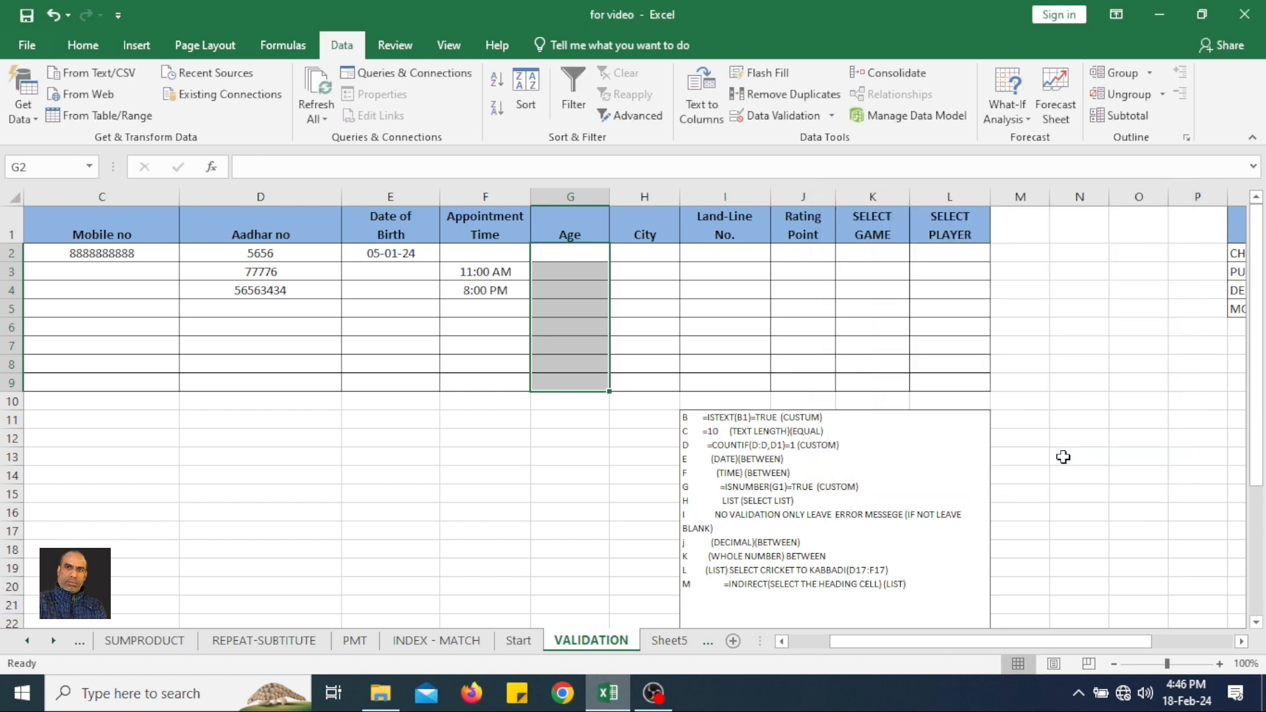
Enter the age 18 in G2, and test the lower age limit by entering 15 in G3, choosing to retry the entry.
{"action": "left_click", "coordinate": [572, 254]}
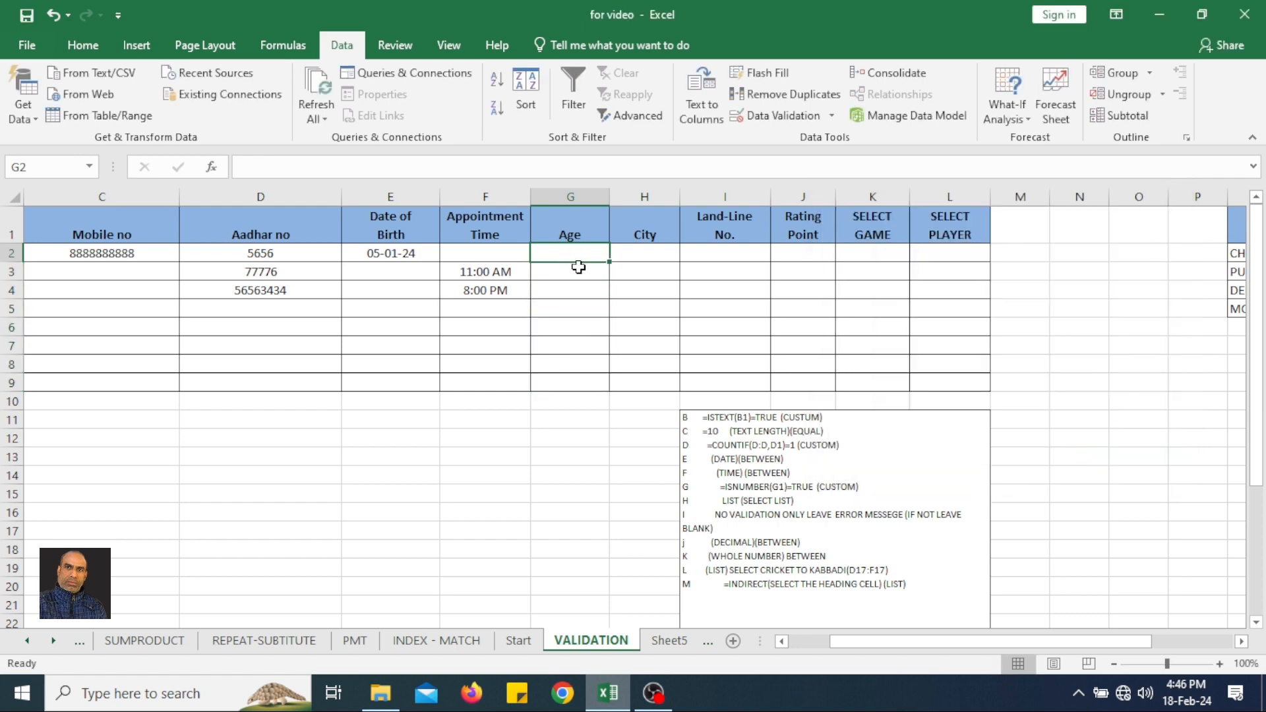
{"action": "type", "text": "18"}
{"action": "key", "text": "Return"}
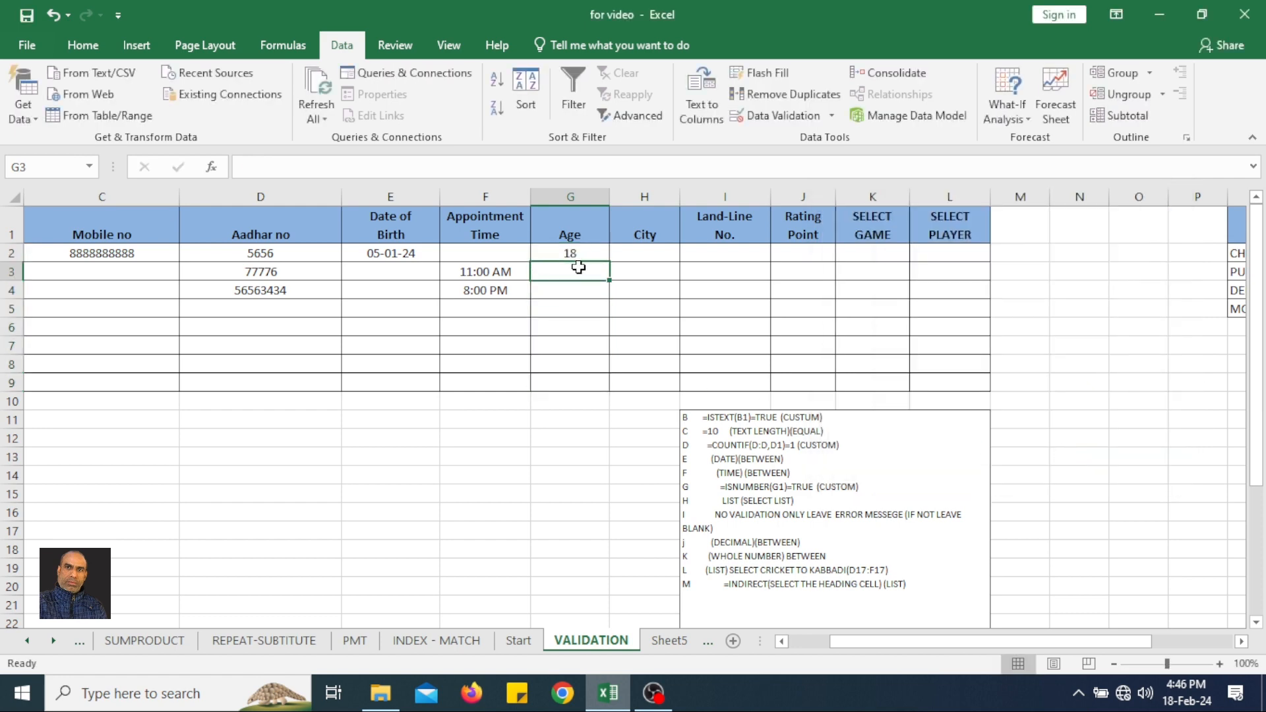
{"action": "type", "text": "15"}
{"action": "key", "text": "Return"}
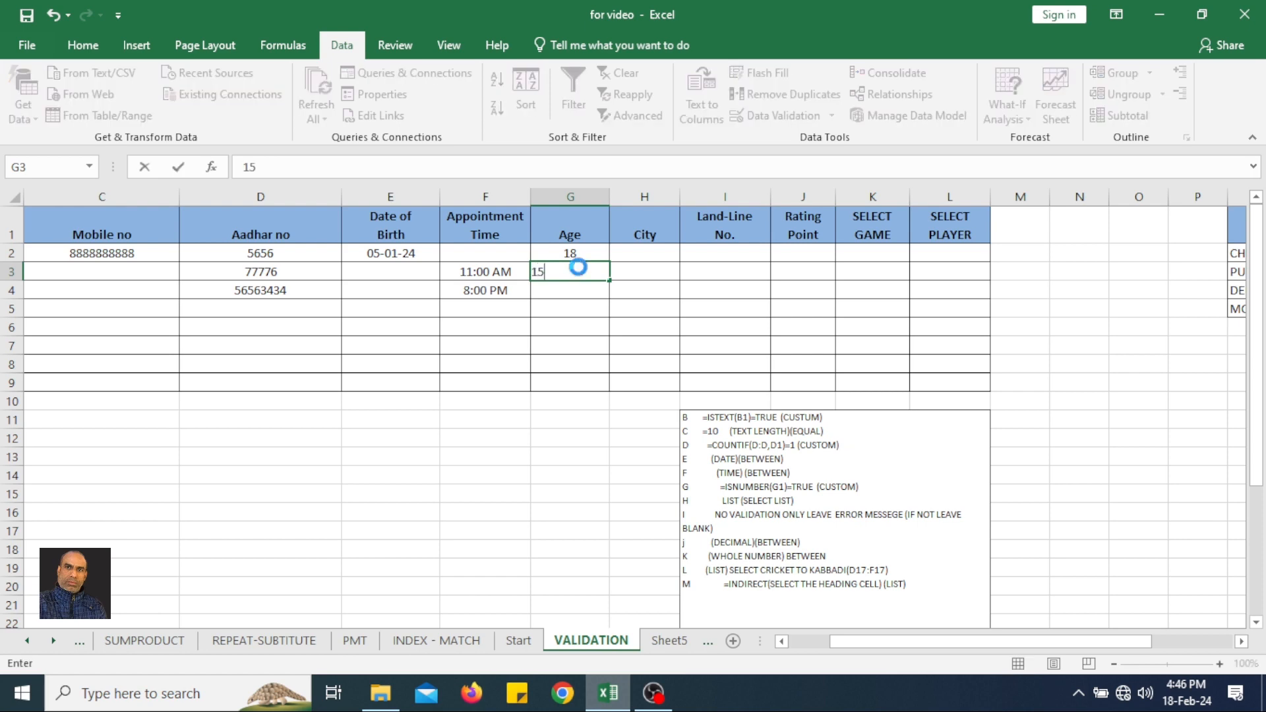
{"action": "key", "text": "Return"}
Enter the age 45 in G3, and test the upper age limit by entering 46 in G4.
{"action": "type", "text": "45"}
{"action": "key", "text": "Return"}
{"action": "type", "text": "46"}
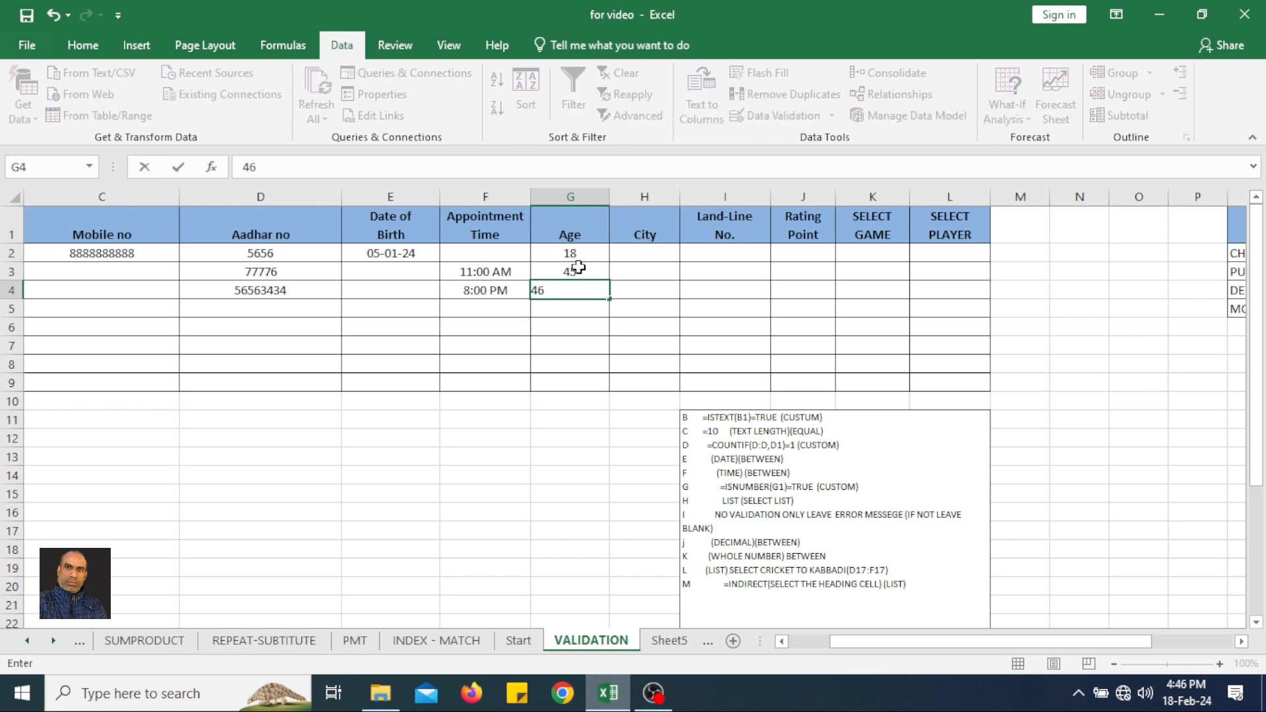
{"action": "key", "text": "Return"}
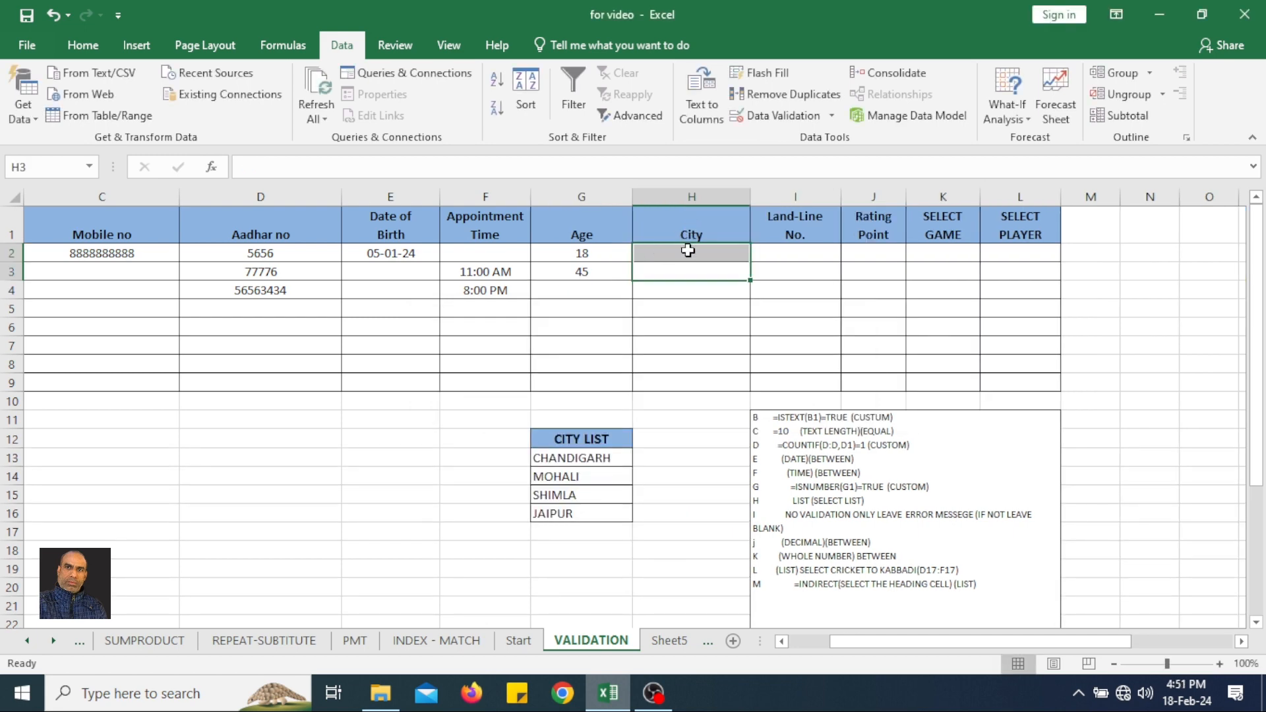
{"action": "left_click_drag", "start_coordinate": [563, 439], "coordinate": [568, 515]}
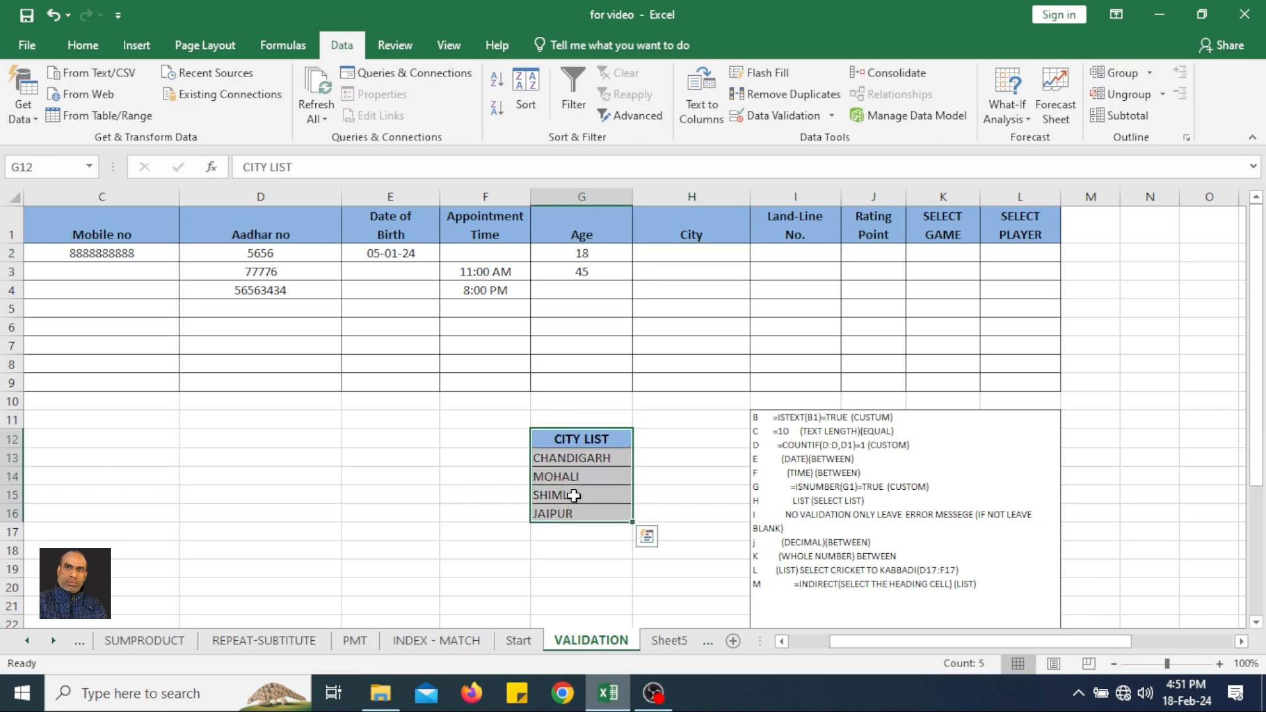
{"action": "left_click", "coordinate": [602, 456]}
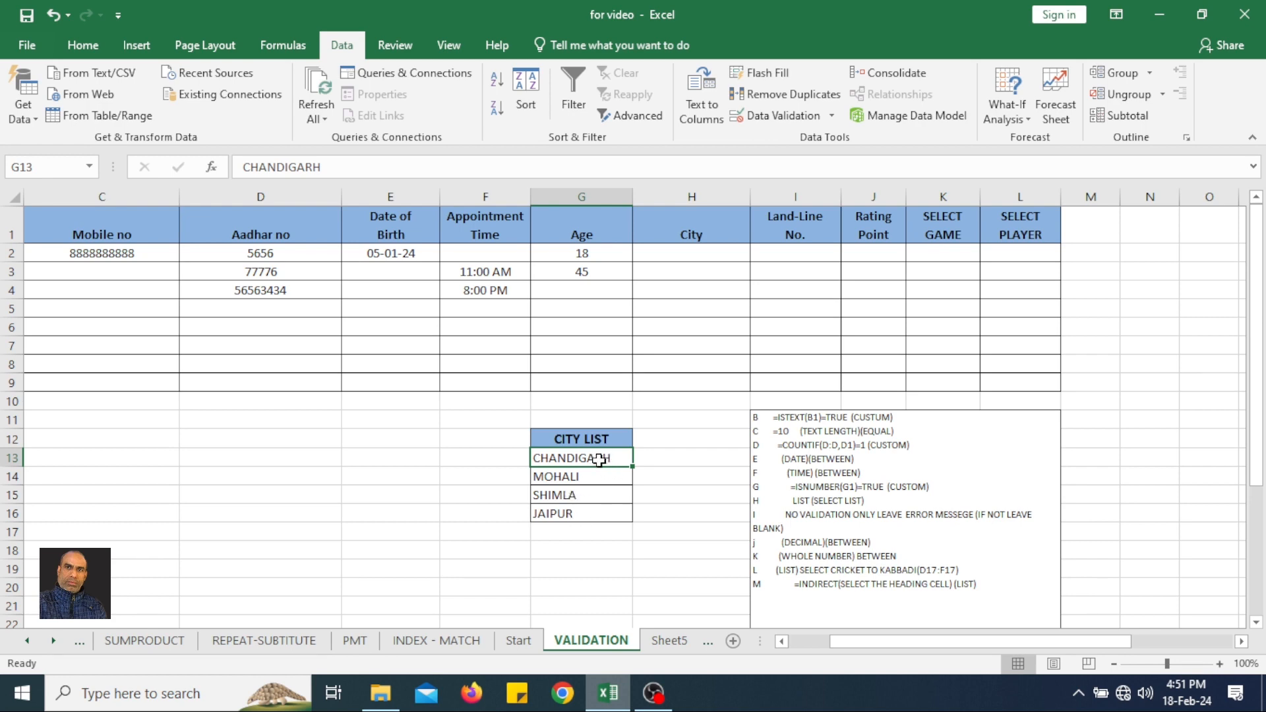
{"action": "left_click_drag", "start_coordinate": [598, 458], "coordinate": [599, 522]}
{"action": "left_click", "coordinate": [655, 457]}
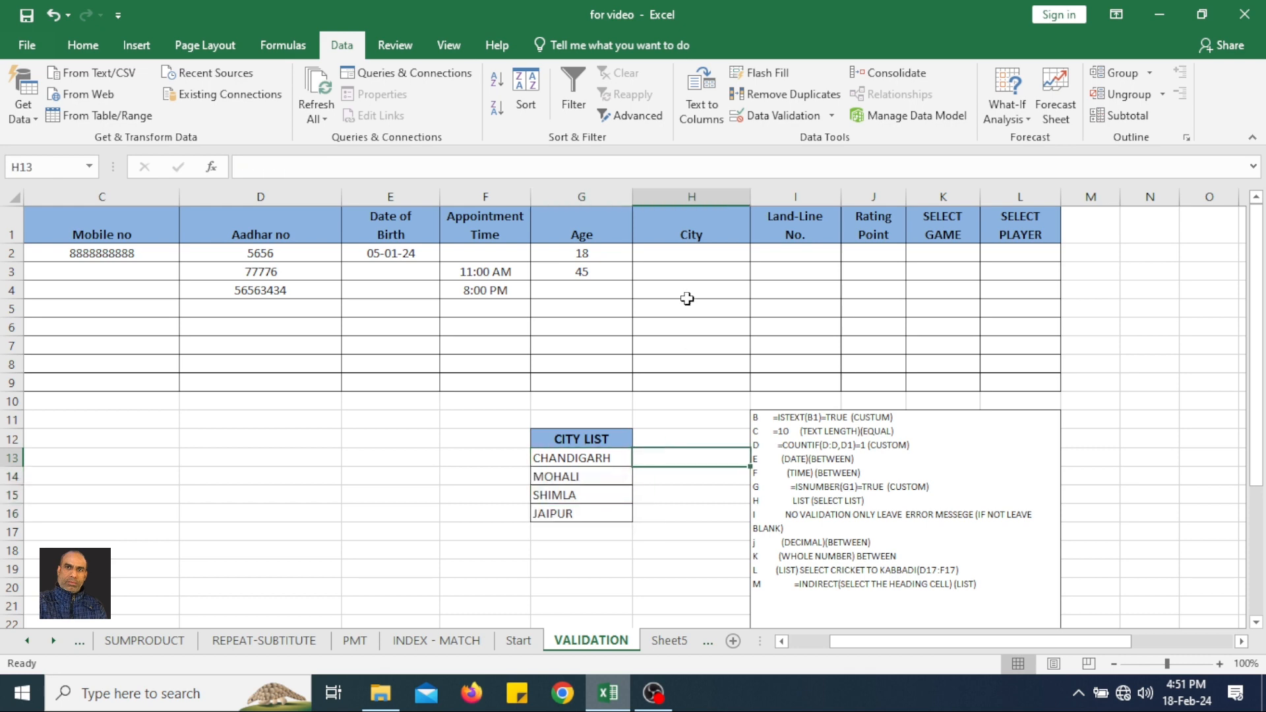
Apply a list validation rule to the City cells H2:H9, using the city names in G13:G16 as the source.
{"action": "left_click_drag", "start_coordinate": [708, 253], "coordinate": [686, 381]}
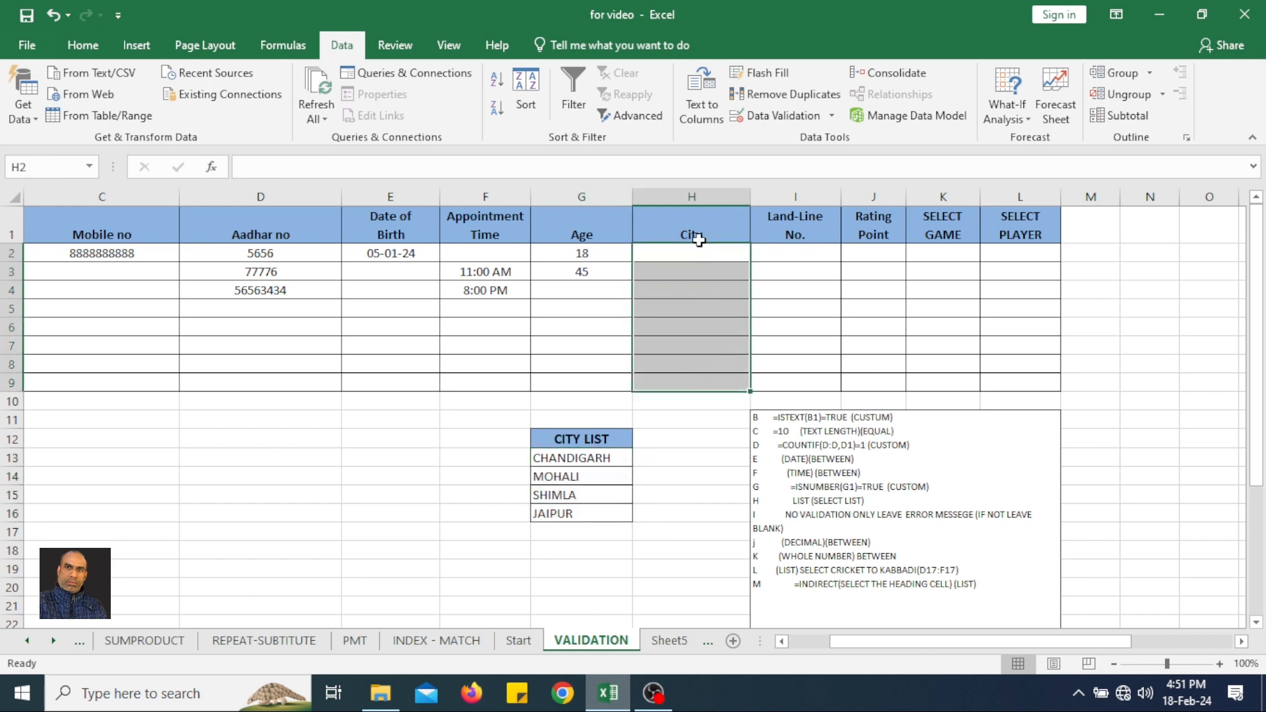
{"action": "left_click", "coordinate": [784, 115]}
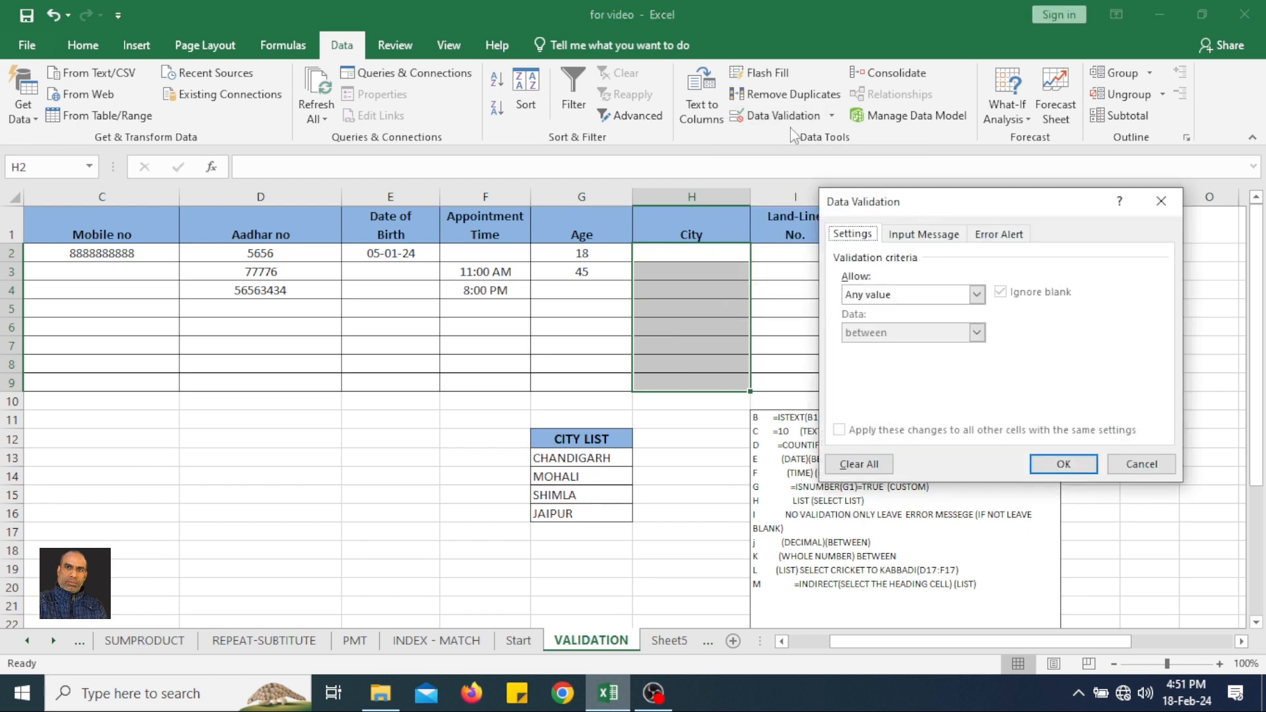
{"action": "left_click", "coordinate": [900, 295]}
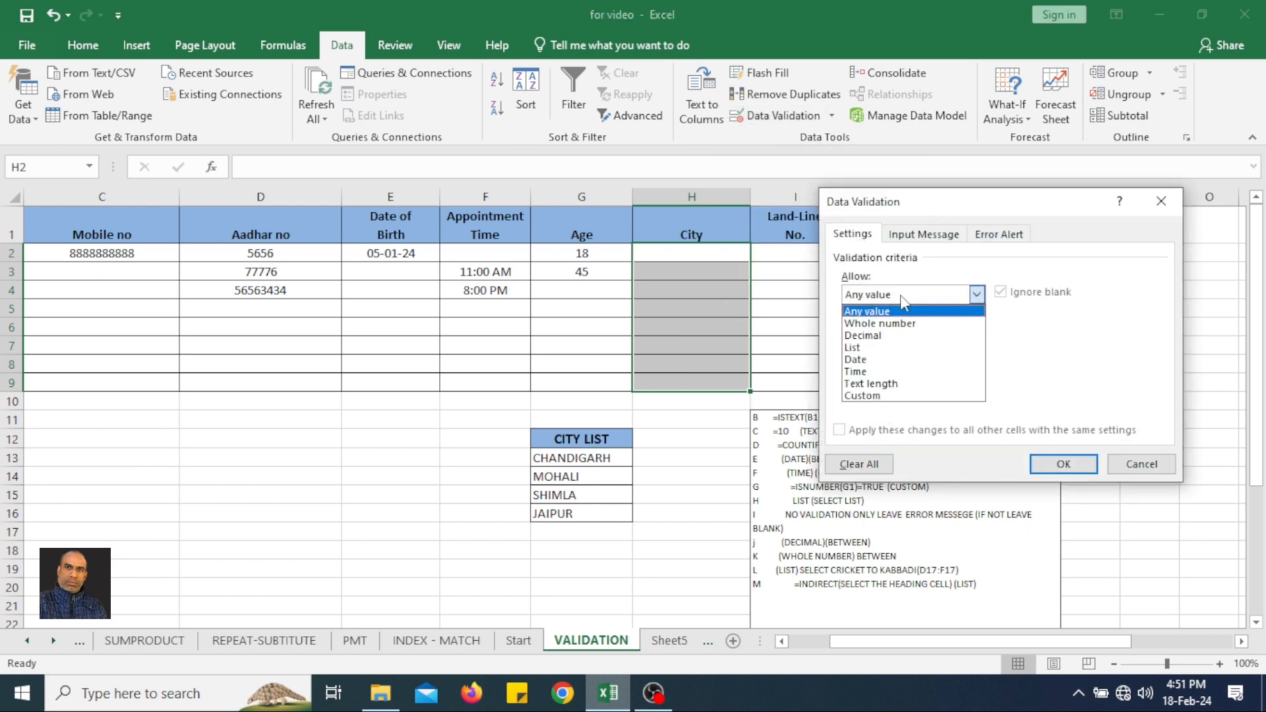
{"action": "left_click", "coordinate": [891, 348]}
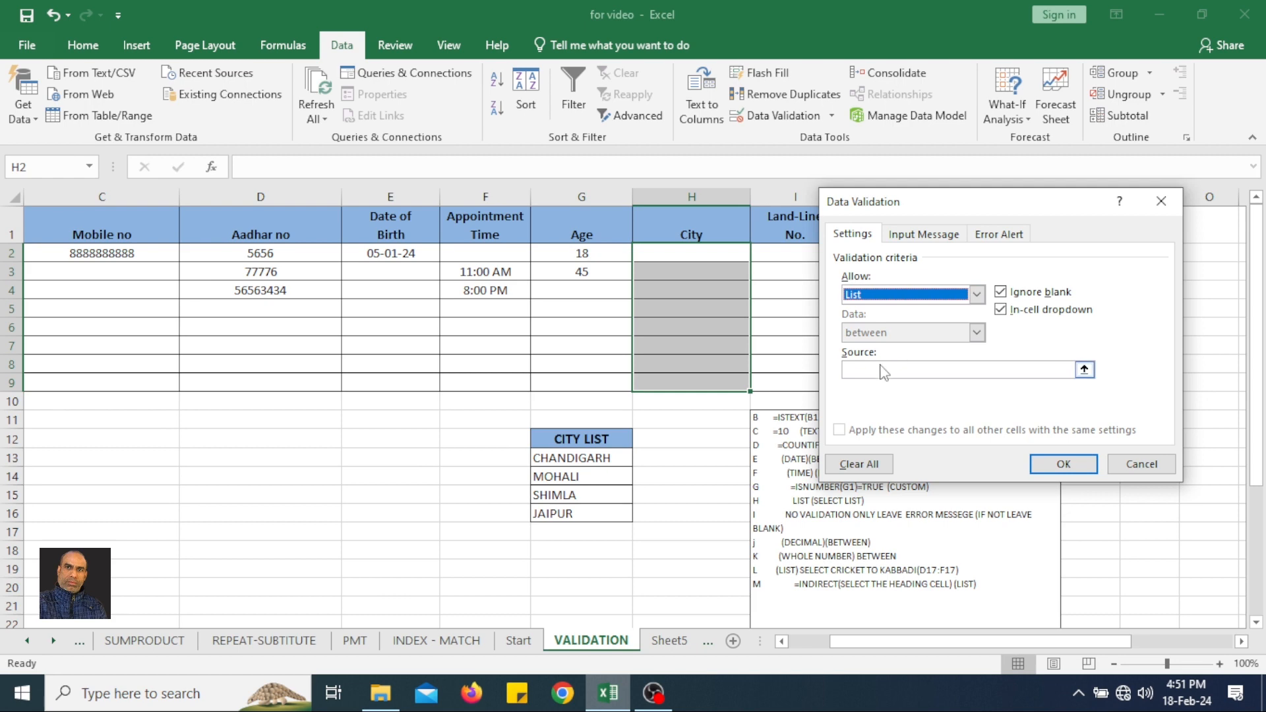
{"action": "left_click", "coordinate": [883, 370]}
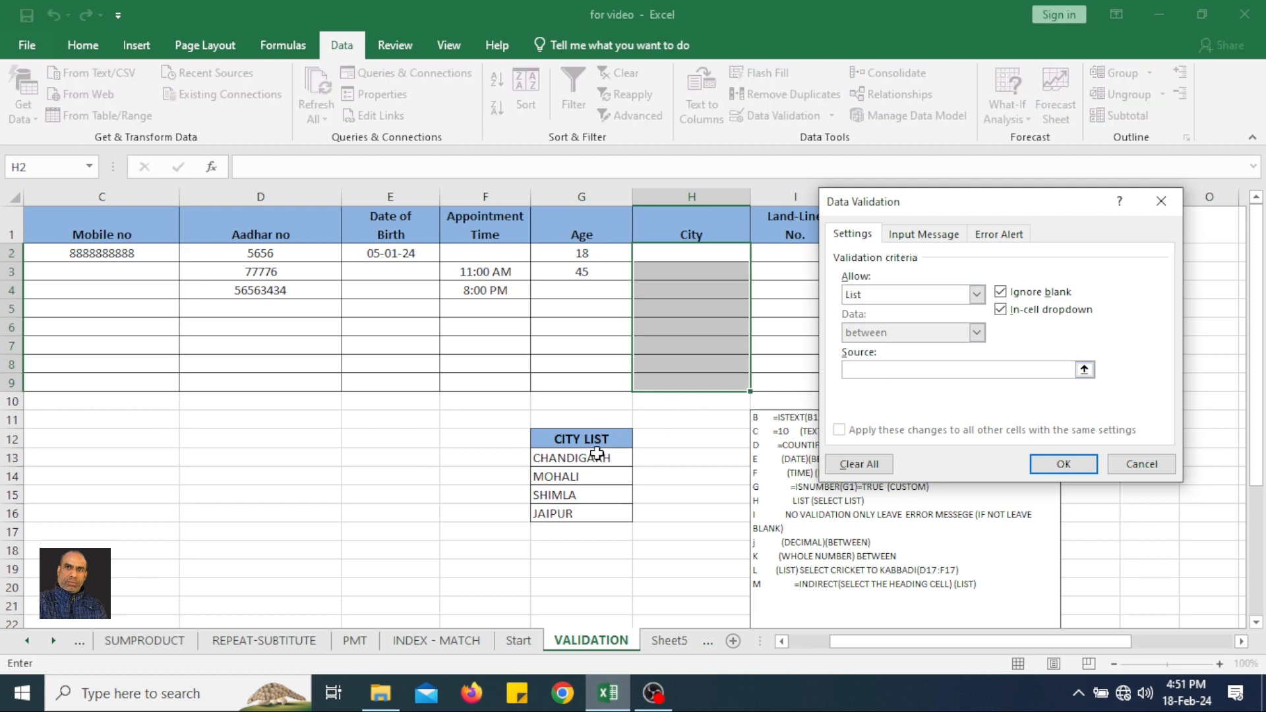
{"action": "left_click_drag", "start_coordinate": [592, 459], "coordinate": [584, 506]}
{"action": "left_click", "coordinate": [1082, 465]}
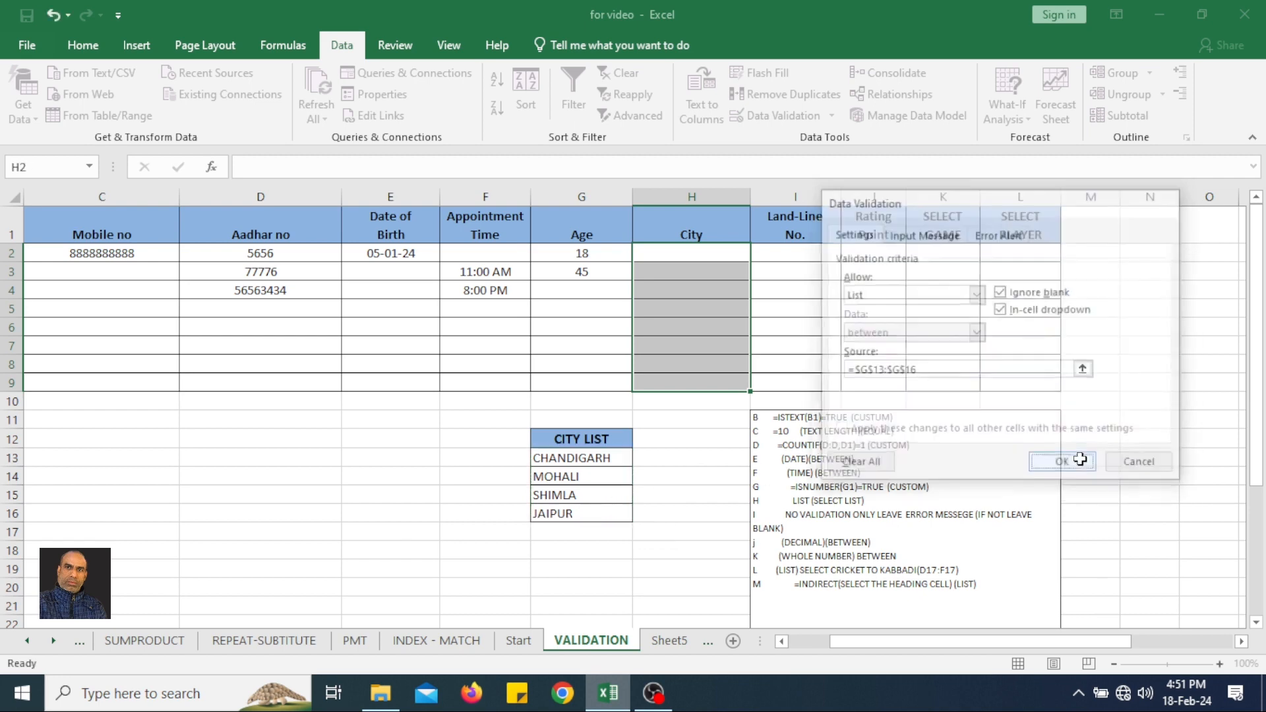
Choose CHANDIGARH in H2, SHIMLA in H3 and MOHALI in H5 from the City cells' list of allowed values.
{"action": "left_click", "coordinate": [704, 254]}
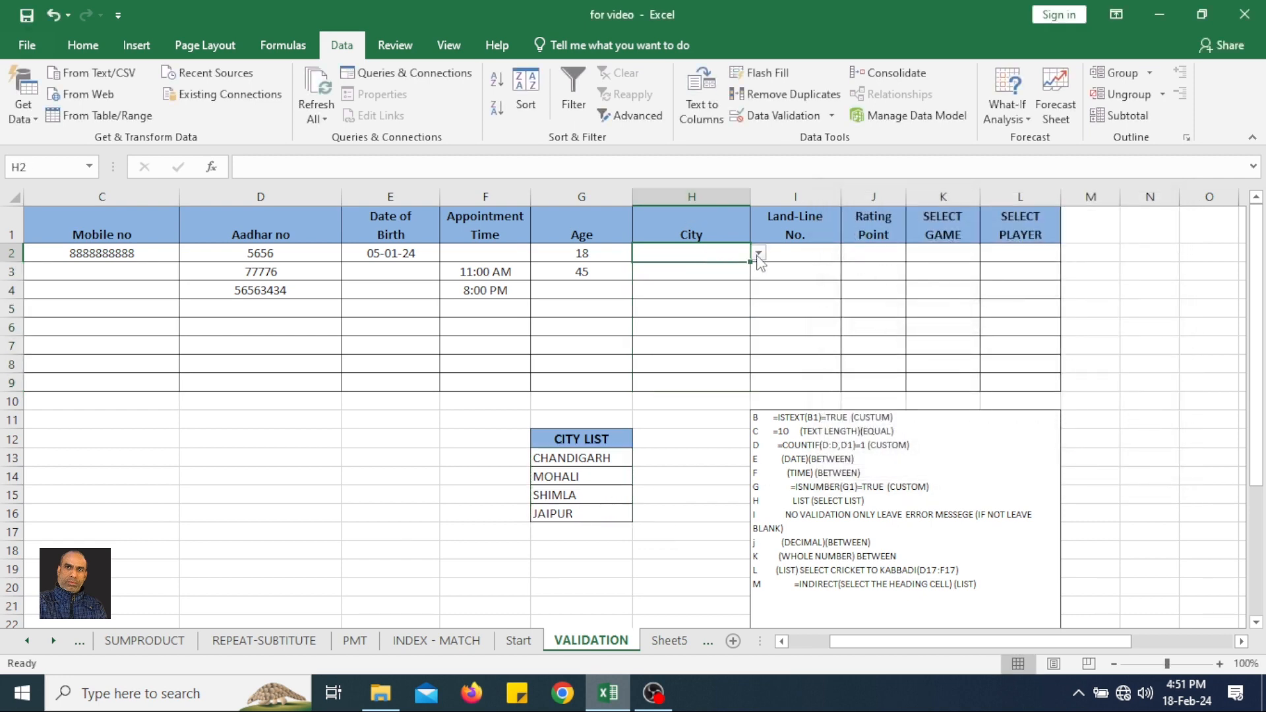
{"action": "left_click", "coordinate": [759, 253]}
{"action": "left_click", "coordinate": [686, 268]}
{"action": "left_click", "coordinate": [686, 271]}
{"action": "left_click", "coordinate": [759, 271]}
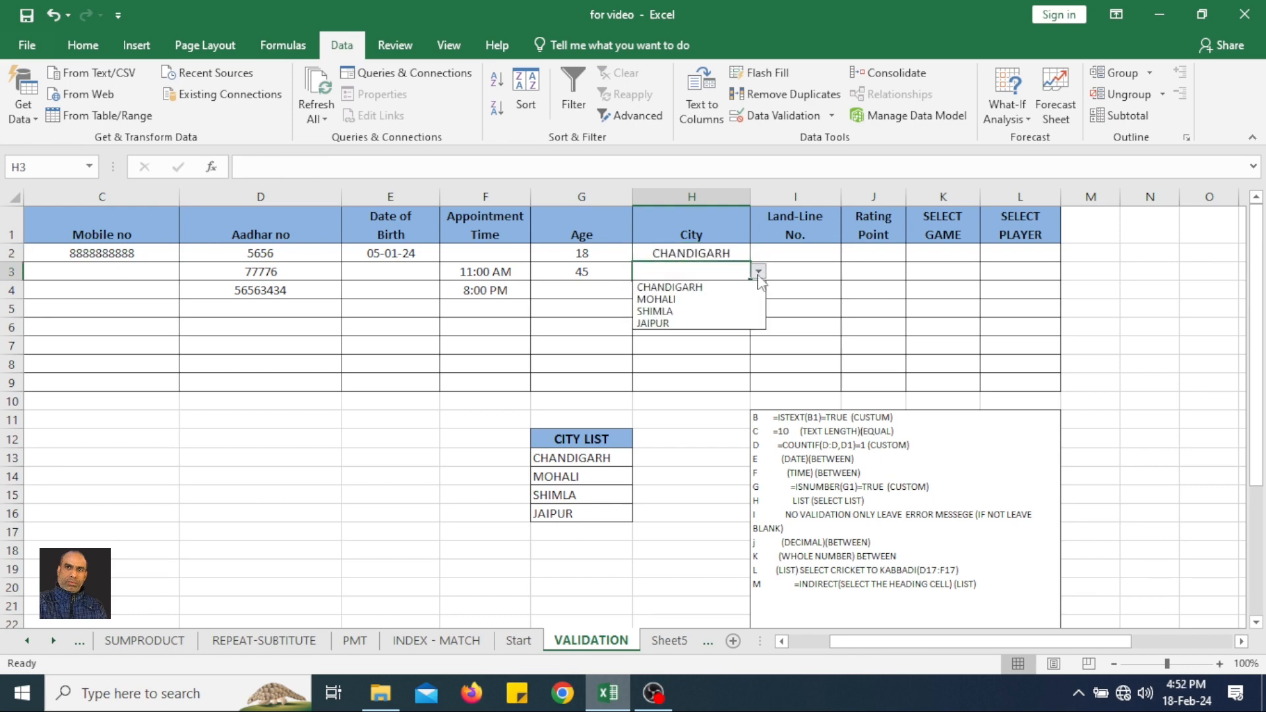
{"action": "left_click", "coordinate": [715, 313]}
{"action": "left_click", "coordinate": [714, 310]}
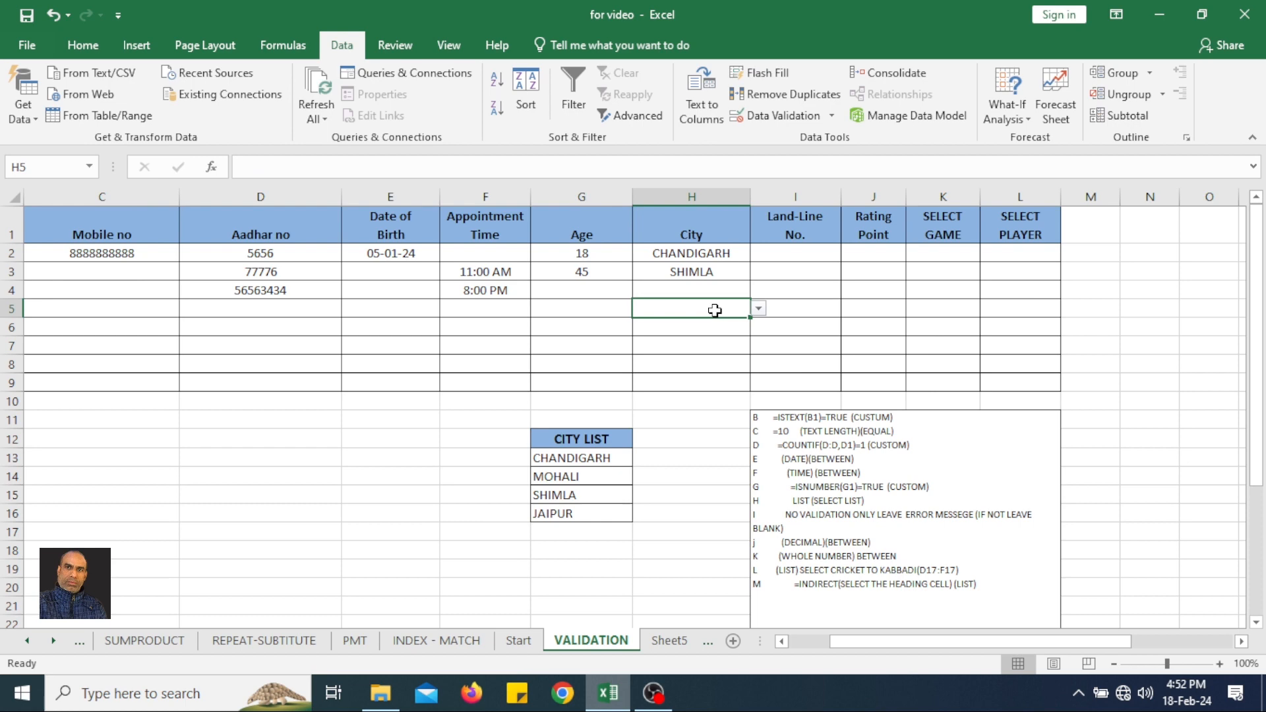
{"action": "left_click", "coordinate": [760, 308]}
{"action": "left_click", "coordinate": [709, 340]}
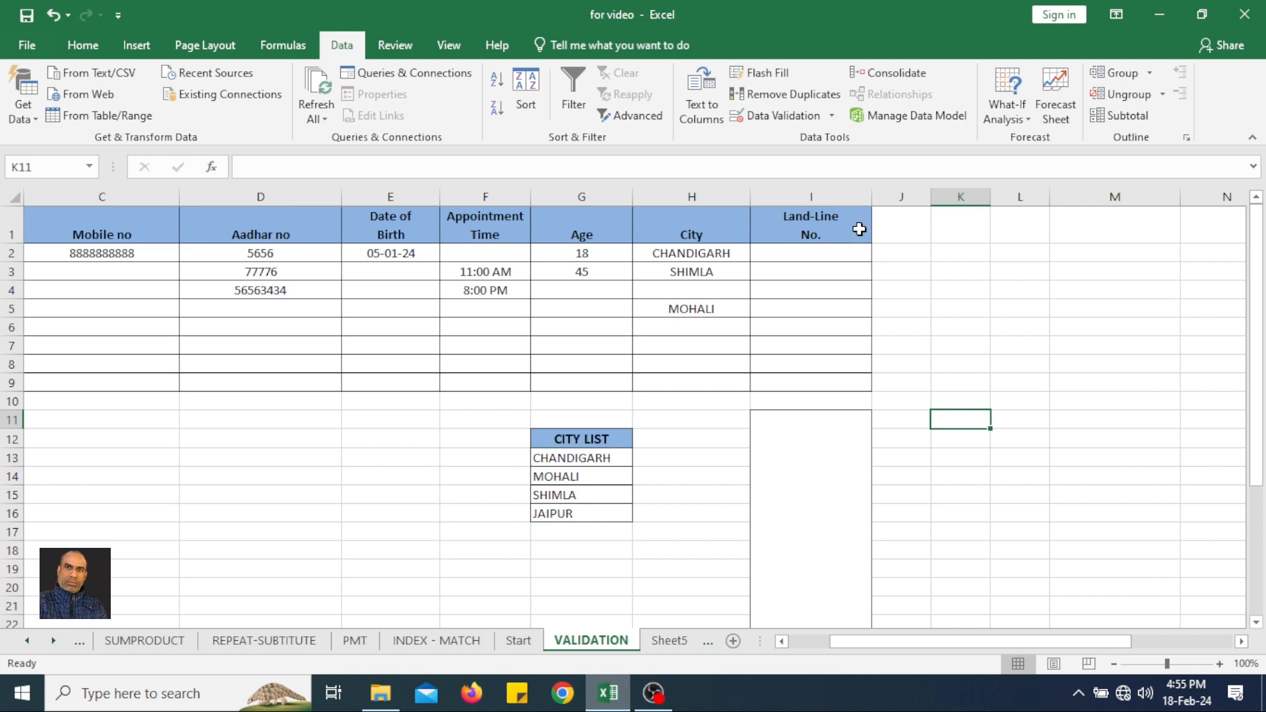
Add the input message NOT REQUIRED to the Land-Line No. cells I2:I9, leaving any value allowed.
{"action": "left_click_drag", "start_coordinate": [827, 254], "coordinate": [822, 382]}
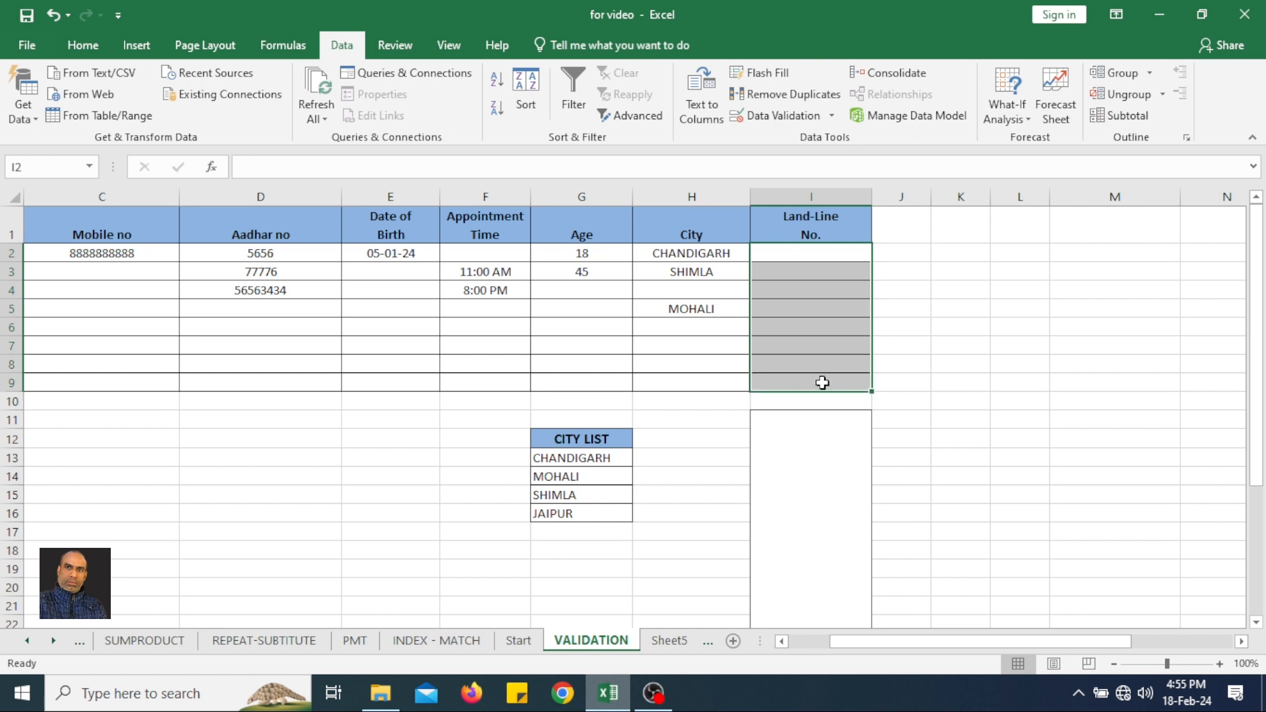
{"action": "left_click", "coordinate": [791, 123]}
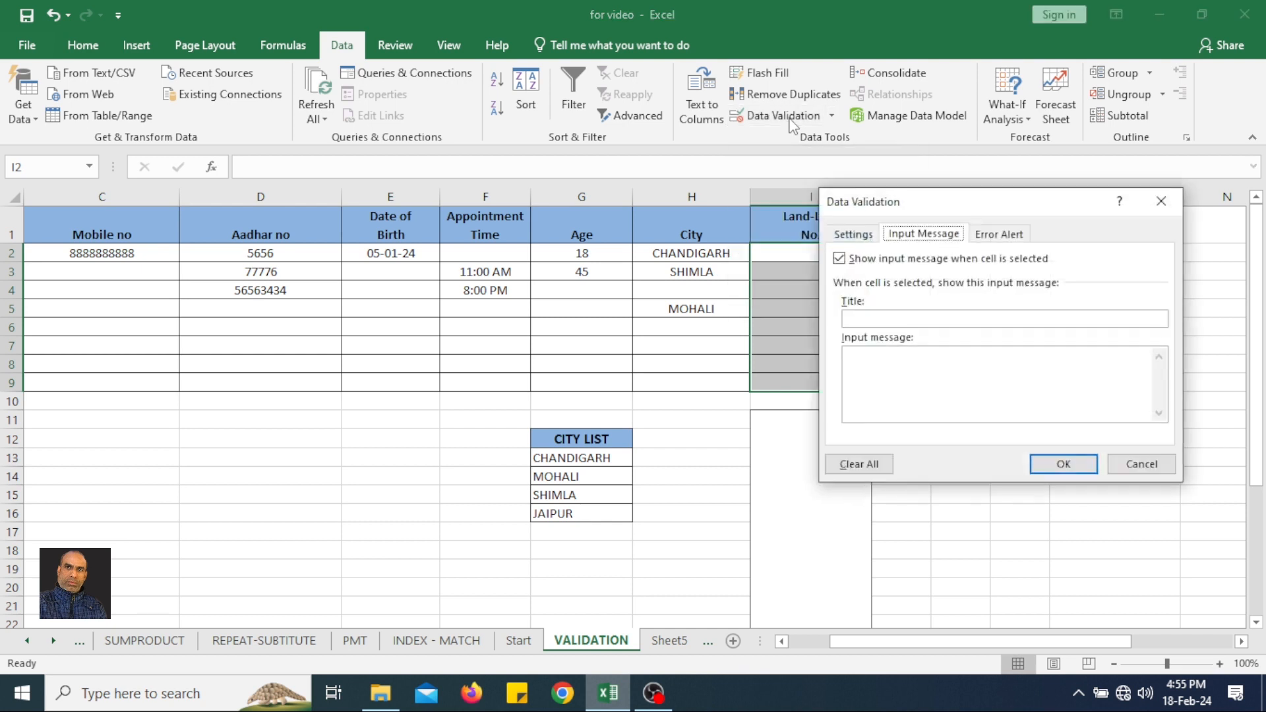
{"action": "left_click", "coordinate": [854, 236]}
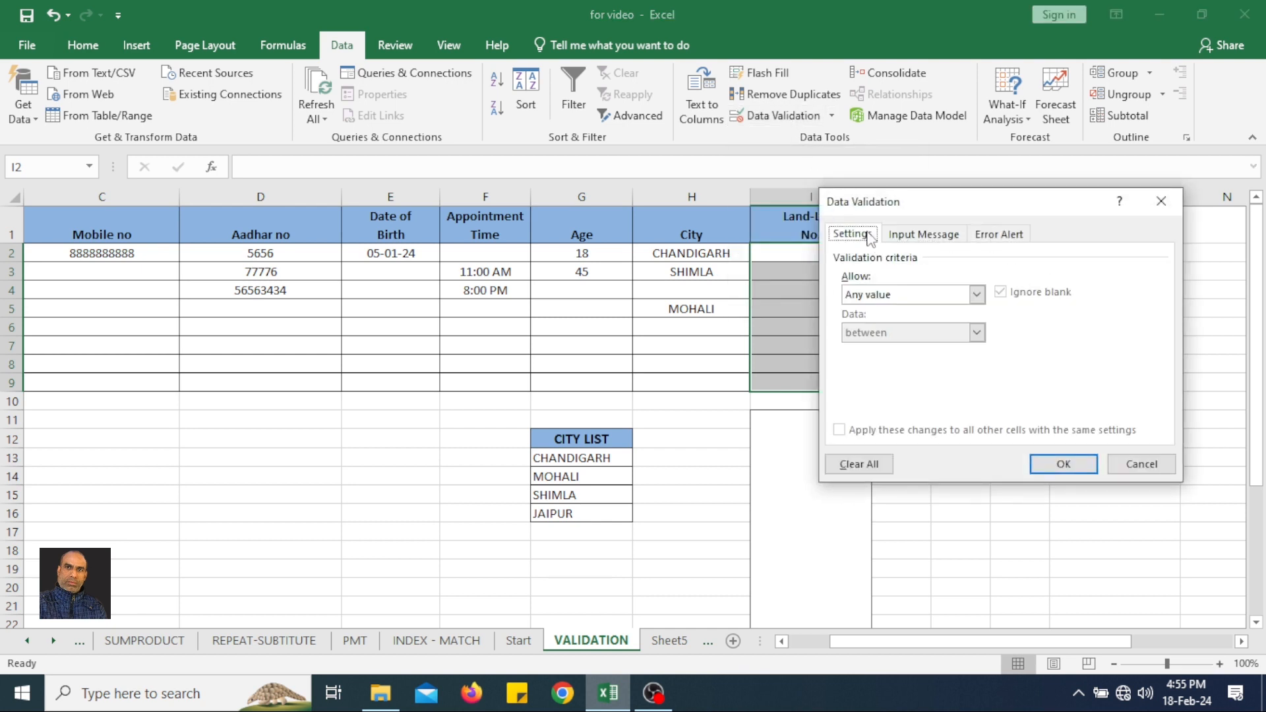
{"action": "left_click", "coordinate": [927, 238]}
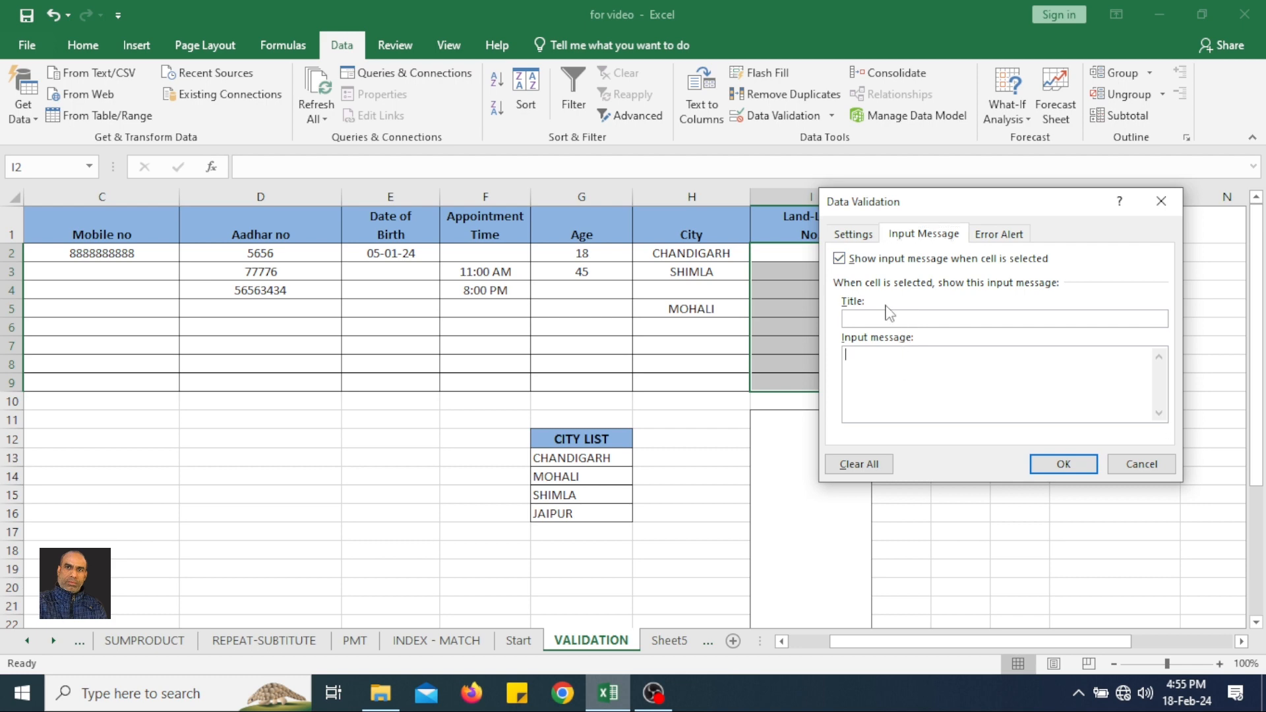
{"action": "type", "text": "NOT REQUIRED"}
{"action": "left_click", "coordinate": [1061, 463]}
Check the input message on the Land-Line No. cells I2 and I3.
{"action": "left_click", "coordinate": [672, 293]}
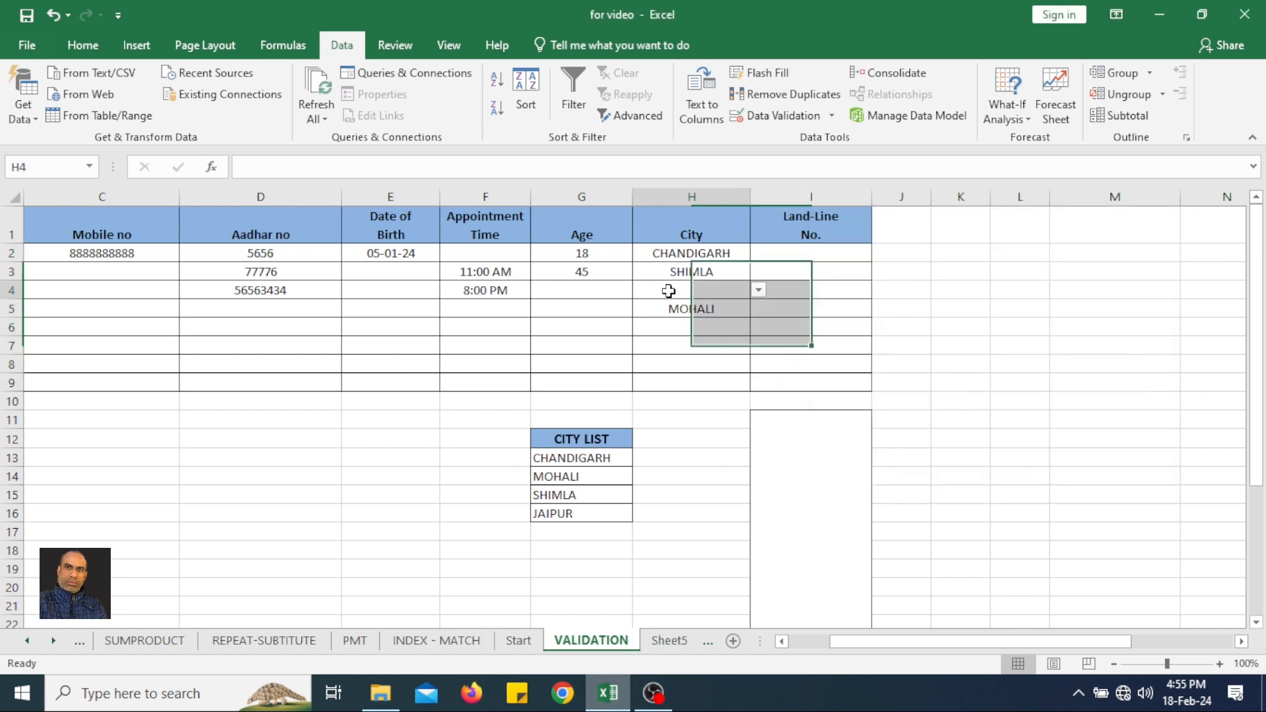
{"action": "left_click", "coordinate": [811, 250]}
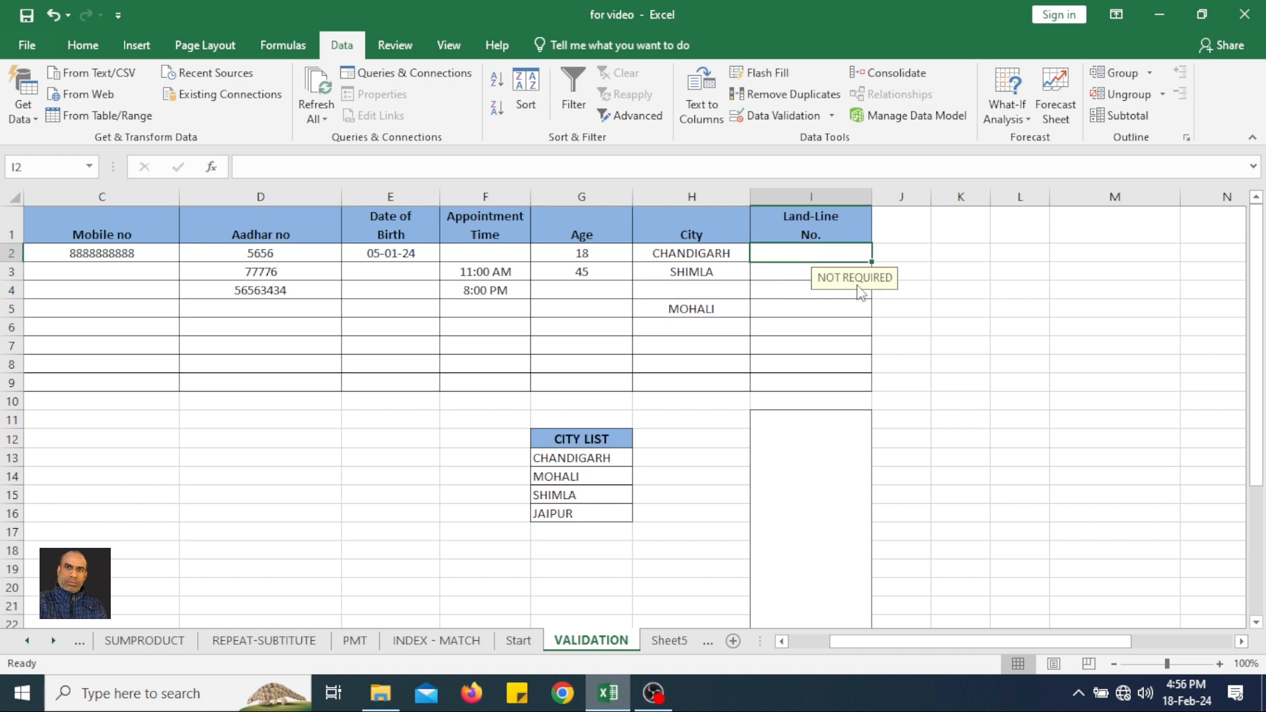
{"action": "left_click", "coordinate": [801, 278]}
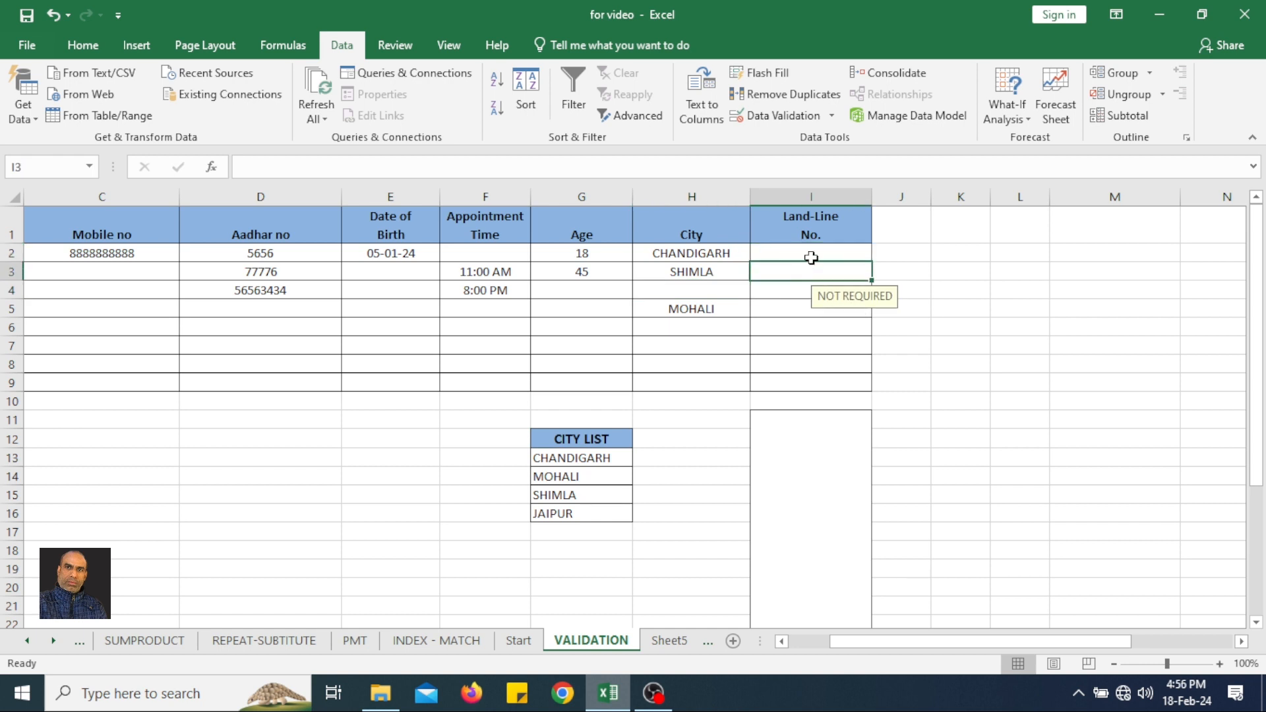
Enter the client's land-line number in I2.
{"action": "left_click", "coordinate": [811, 255]}
{"action": "double_click", "coordinate": [812, 257]}
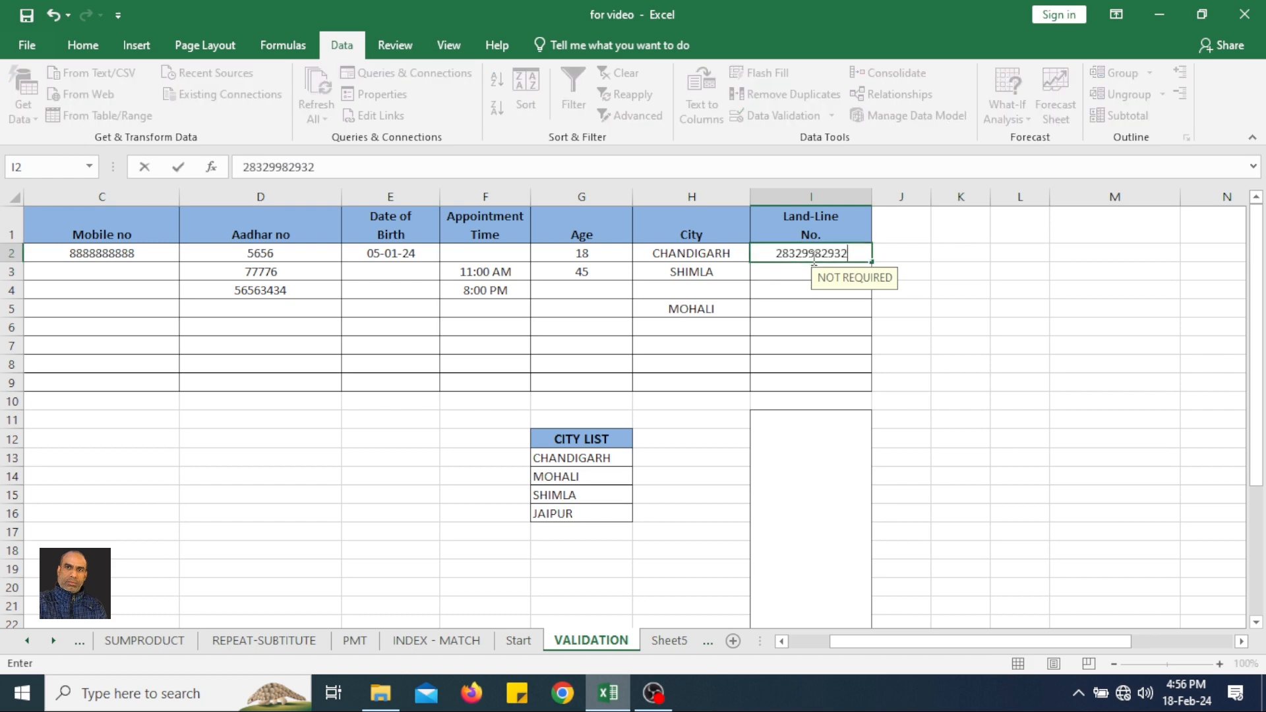
{"action": "key", "text": "Return"}
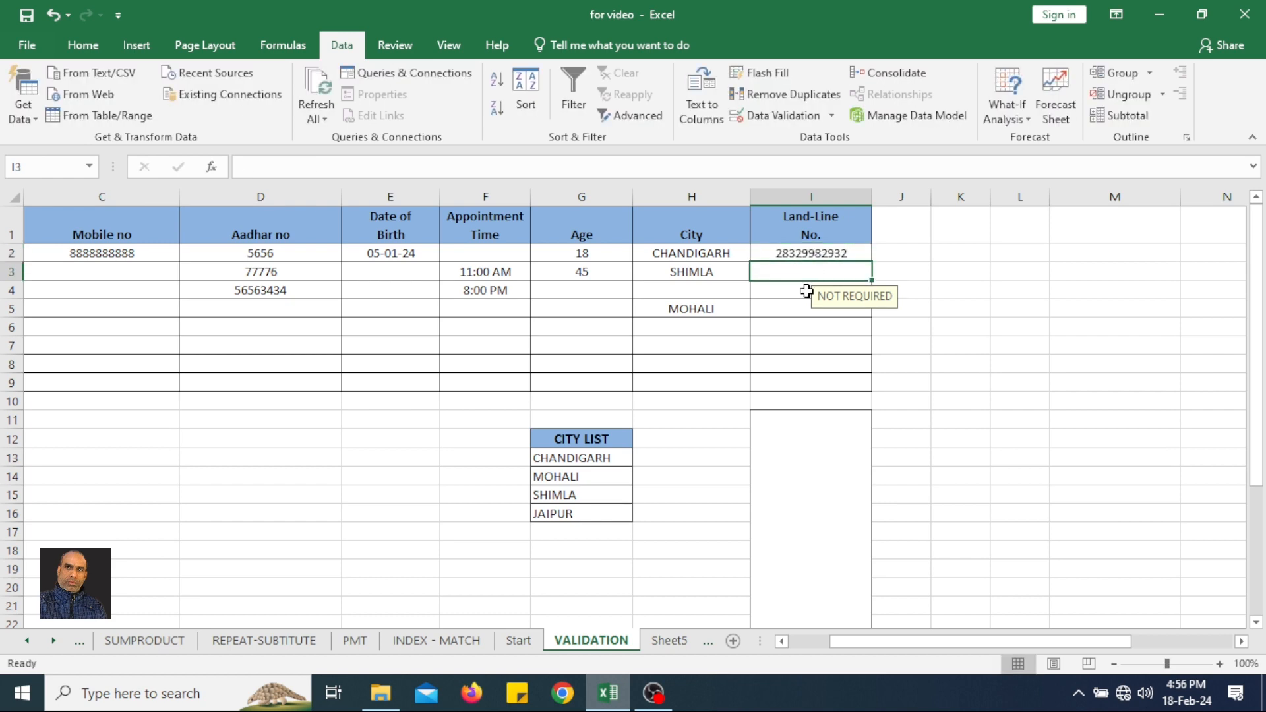